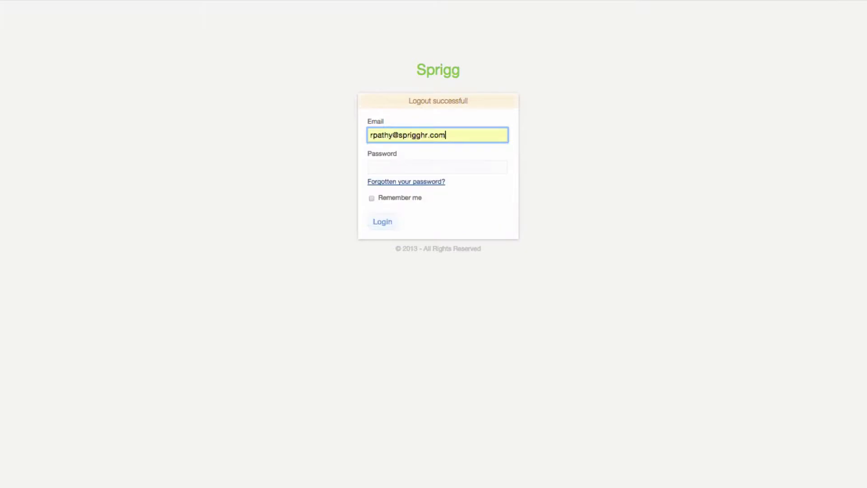
# Log in with the suggested account e-mail and the account password
pyautogui.press('Tab')
pyautogui.write('**********')
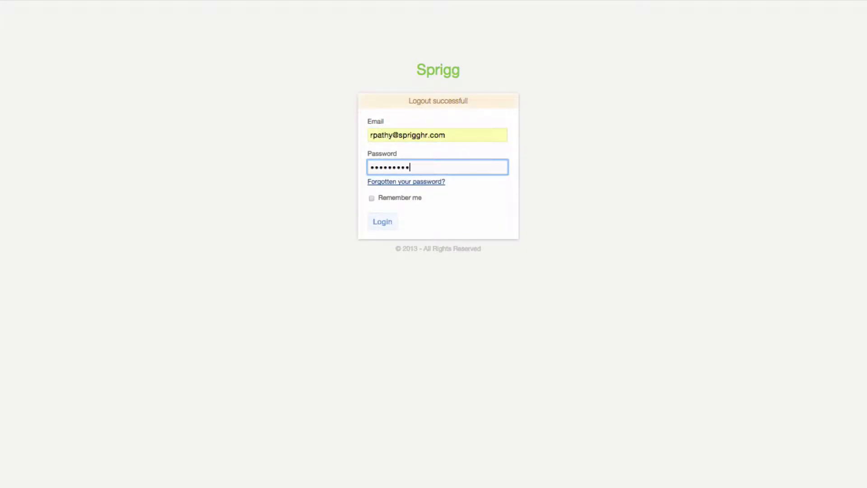
pyautogui.press('Return')
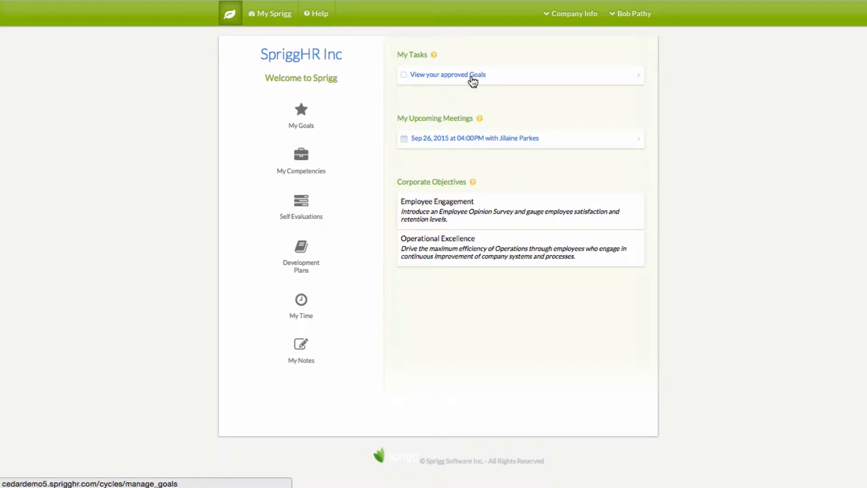
pyautogui.click(435, 57)
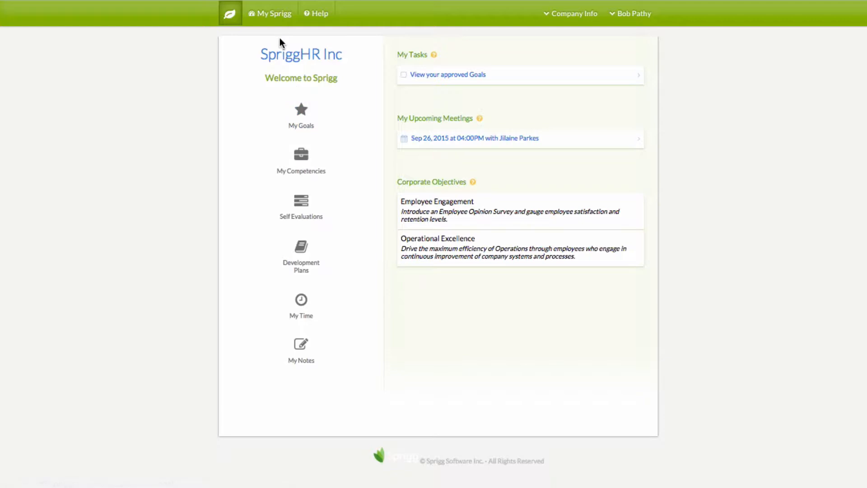
pyautogui.click(272, 17)
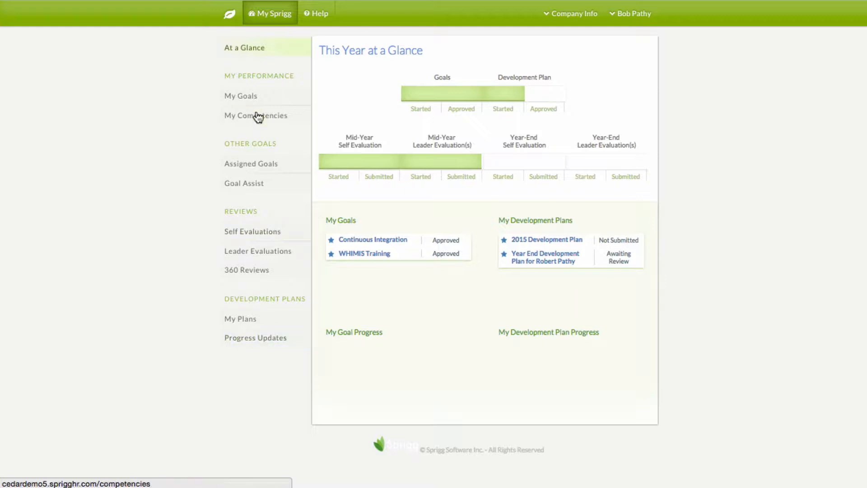
# Go back to the home dashboard via the Sprigg leaf logo
pyautogui.click(230, 15)
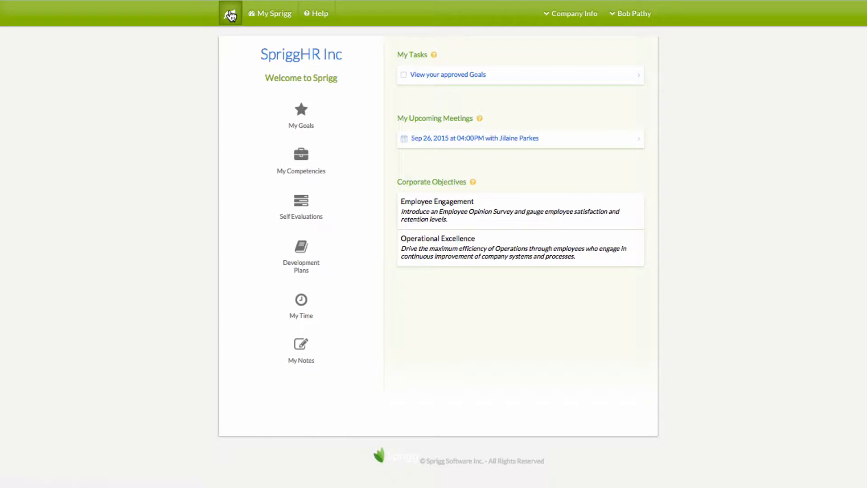
# Open the Help Center with its helpdesk form, manuals and how-to videos
pyautogui.click(316, 17)
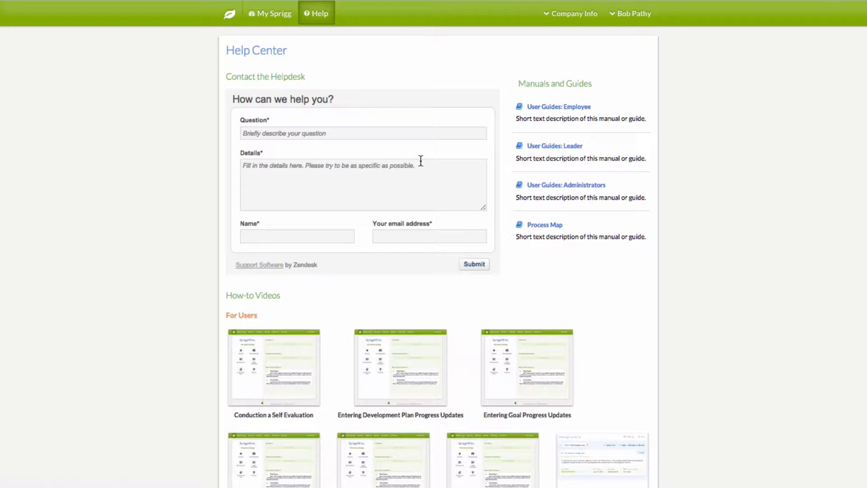
pyautogui.click(298, 132)
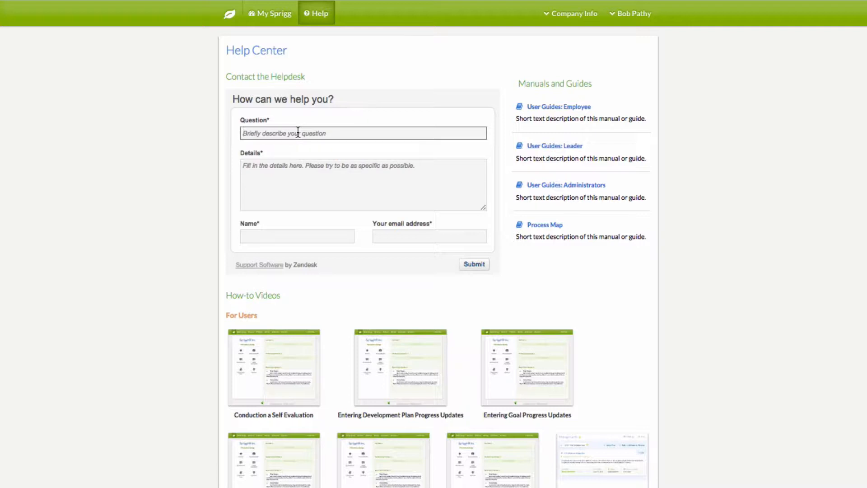
pyautogui.click(272, 178)
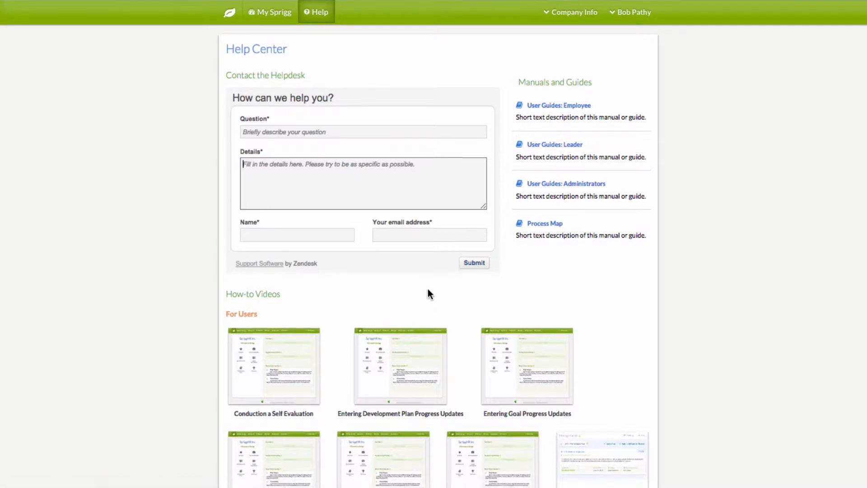
pyautogui.scroll(-3, 427, 291)
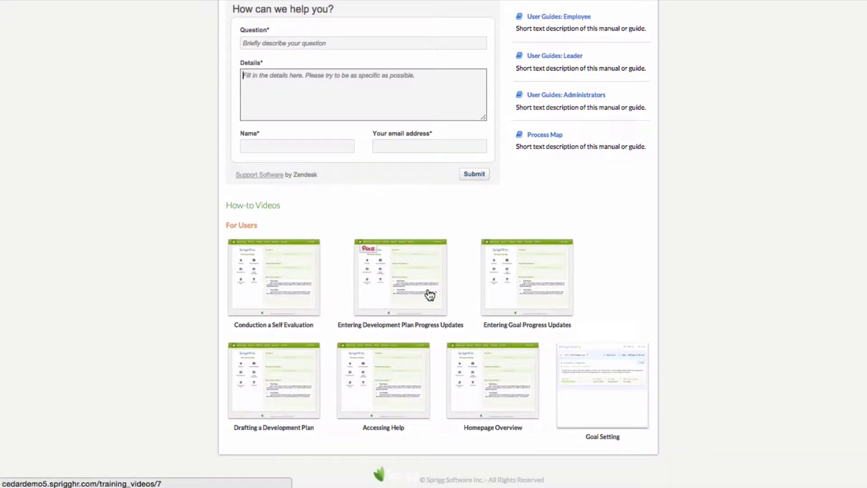
pyautogui.scroll(5, 427, 291)
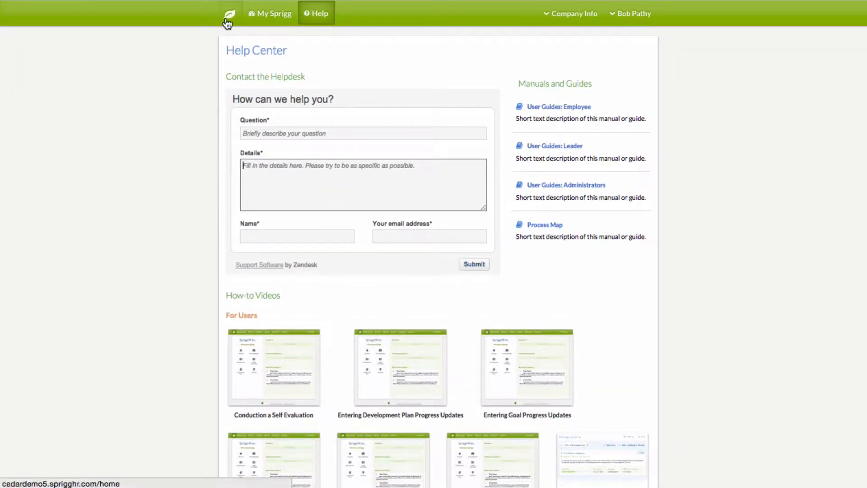
# Return home, check the empty Company Info documents list, and open the account menu
pyautogui.click(230, 14)
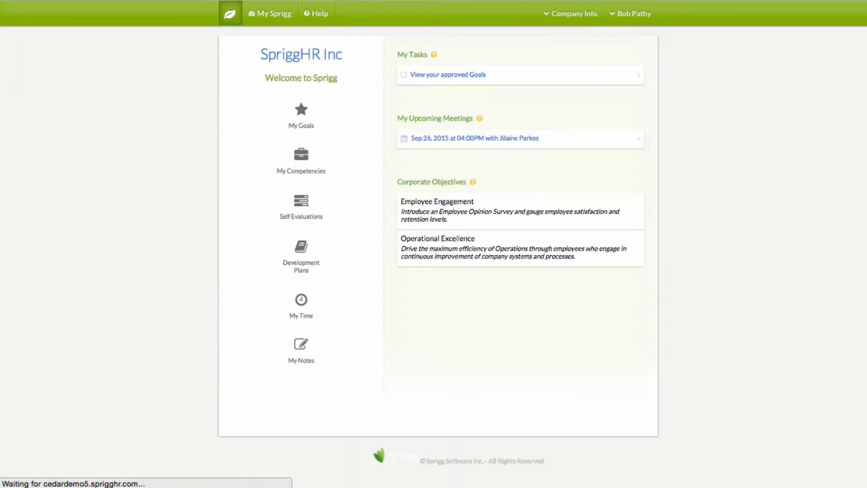
pyautogui.click(568, 20)
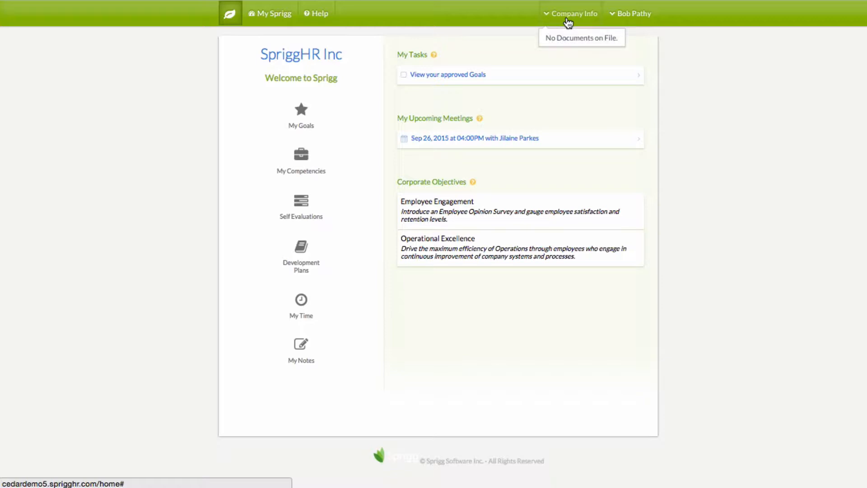
pyautogui.click(722, 58)
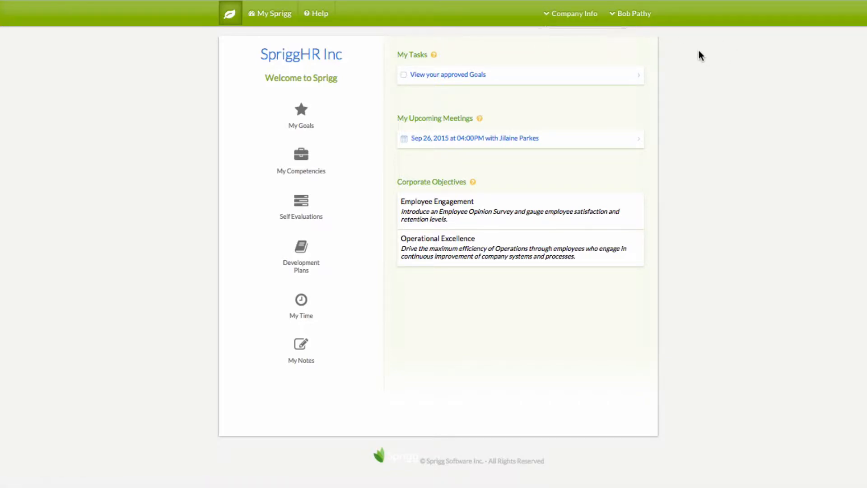
pyautogui.click(643, 26)
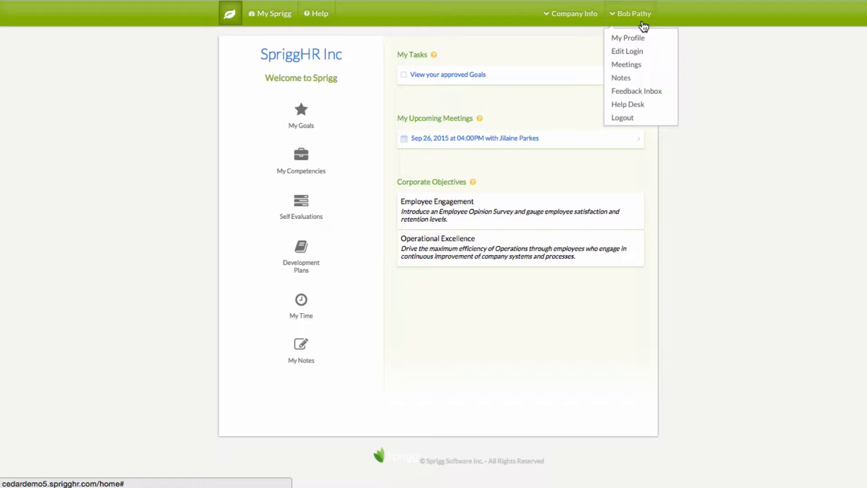
# View My Profile, then open the Editing my Login page showing e-mail, password and time zone
pyautogui.click(630, 36)
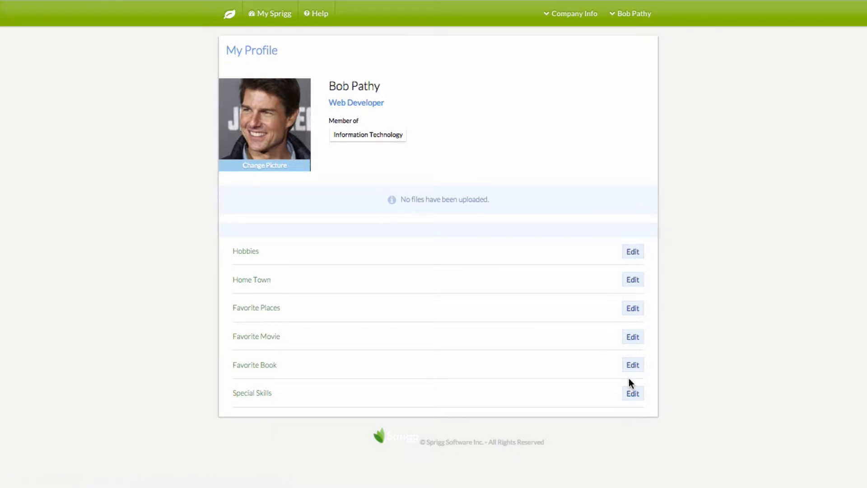
pyautogui.click(632, 21)
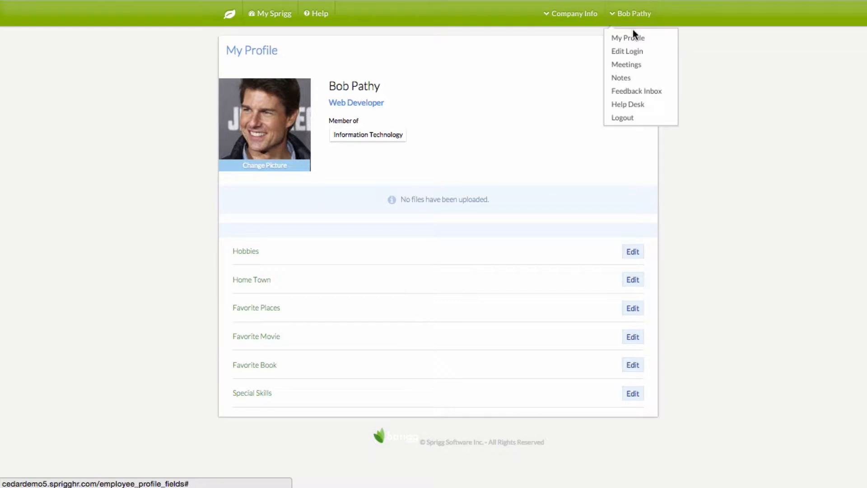
pyautogui.click(631, 50)
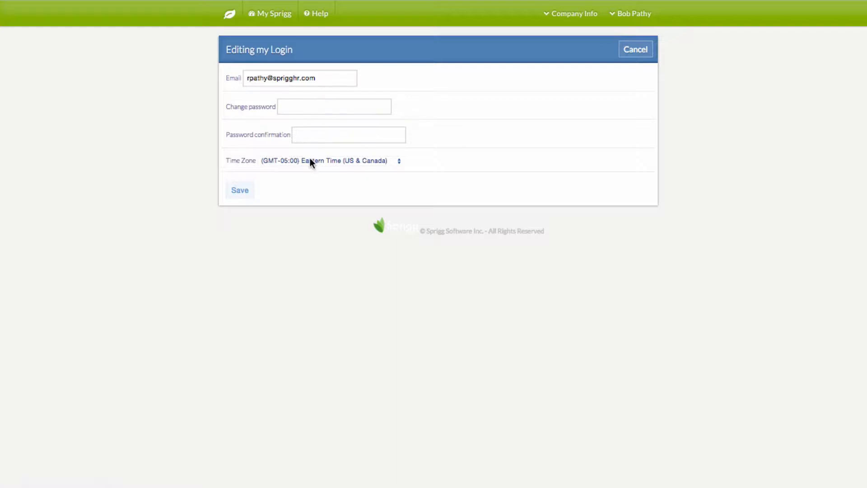
pyautogui.click(624, 17)
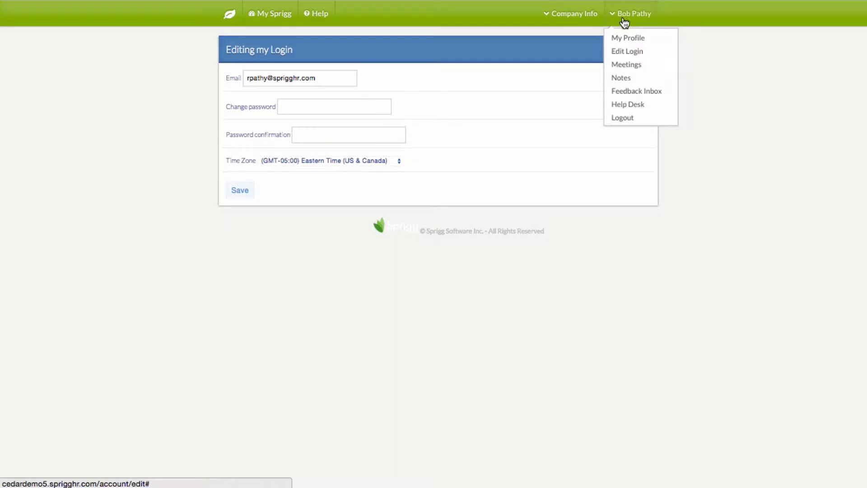
# Book a 90-minute Goals meeting on 20 Aug 2015 with the message 'Looking forward to meeting with you.'
pyautogui.click(626, 67)
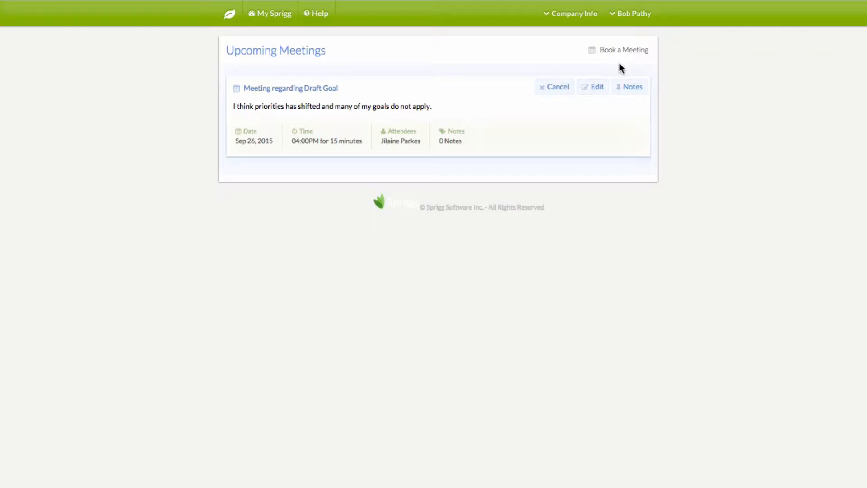
pyautogui.click(607, 52)
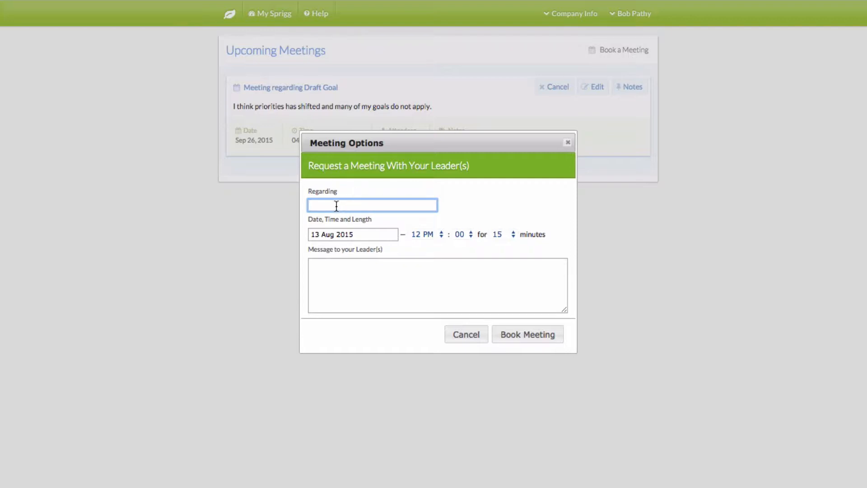
pyautogui.write('Goals')
pyautogui.click(362, 218)
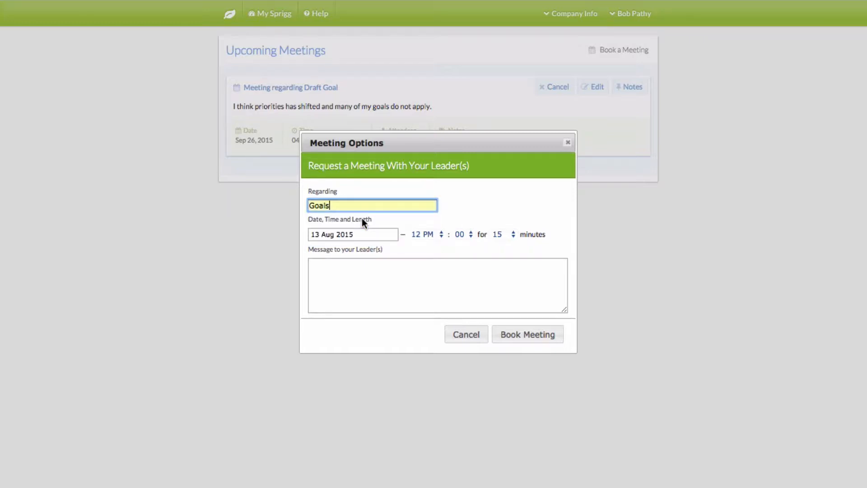
pyautogui.click(358, 233)
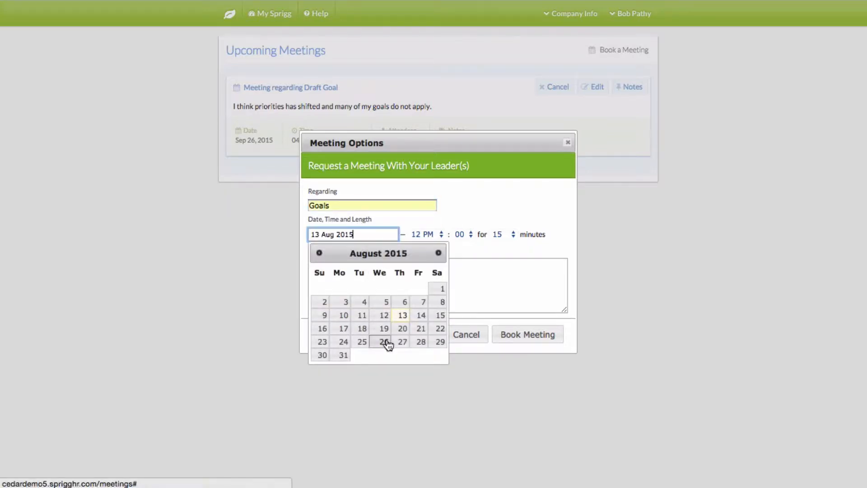
pyautogui.click(402, 328)
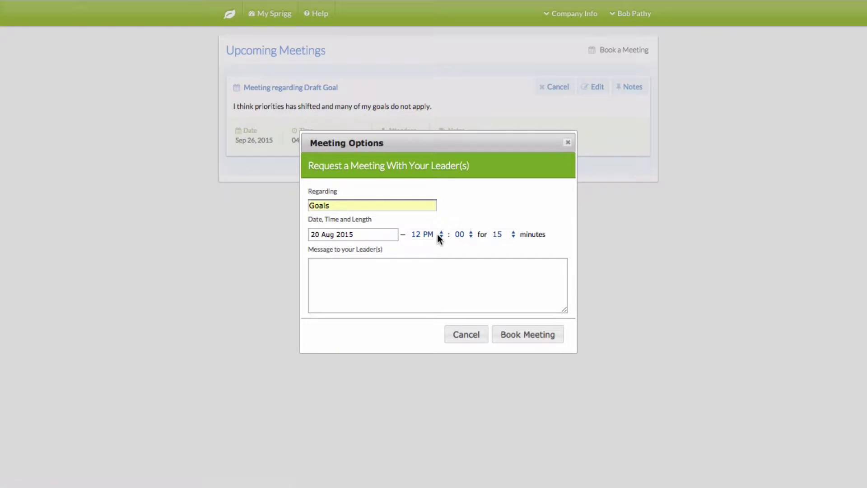
pyautogui.click(508, 234)
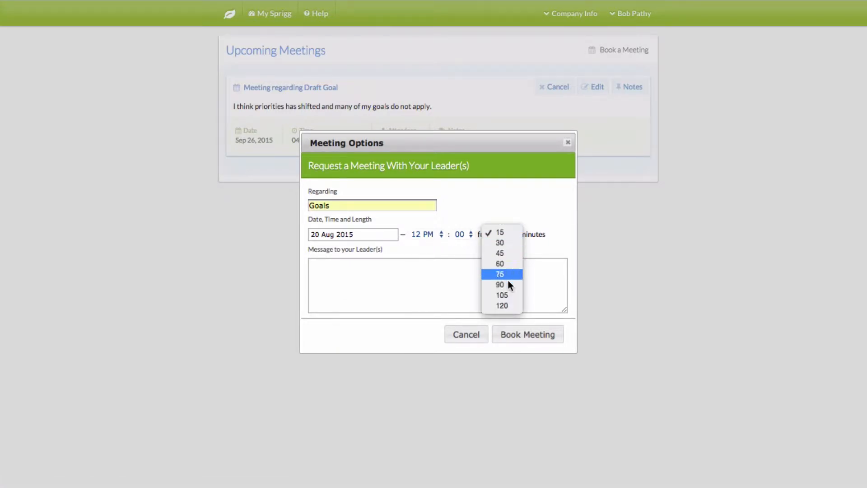
pyautogui.click(506, 284)
pyautogui.click(375, 279)
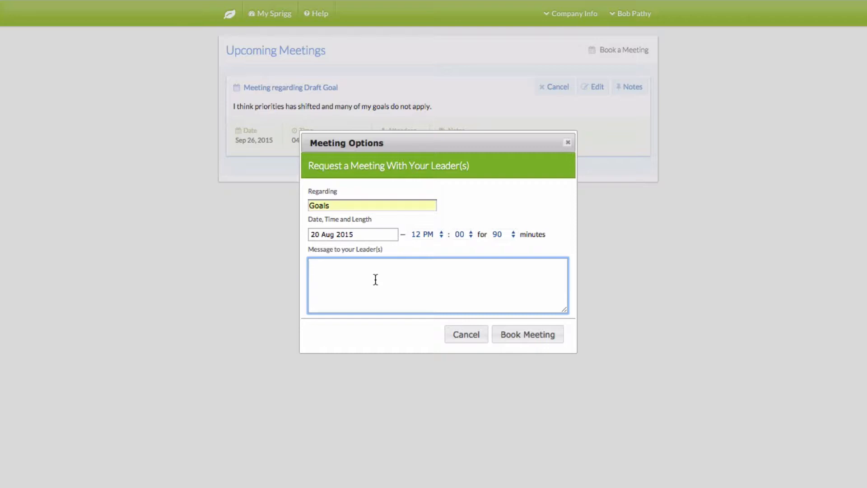
pyautogui.write('Looking forward to meeting with you.')
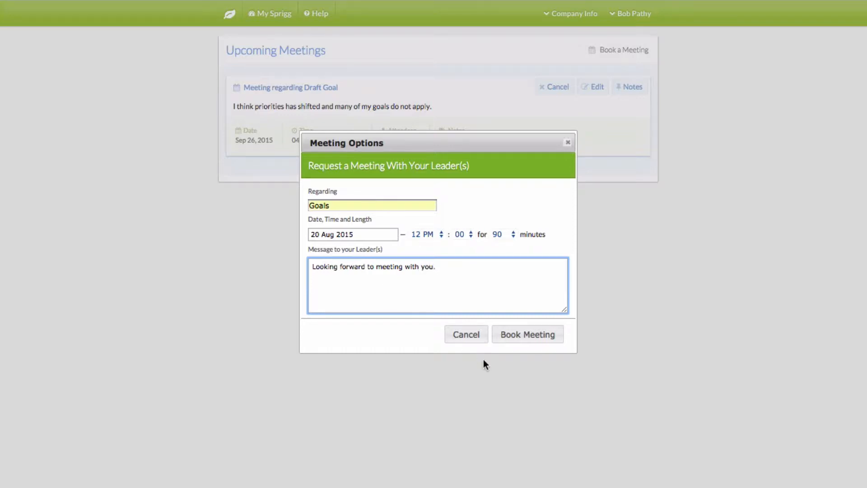
pyautogui.click(526, 334)
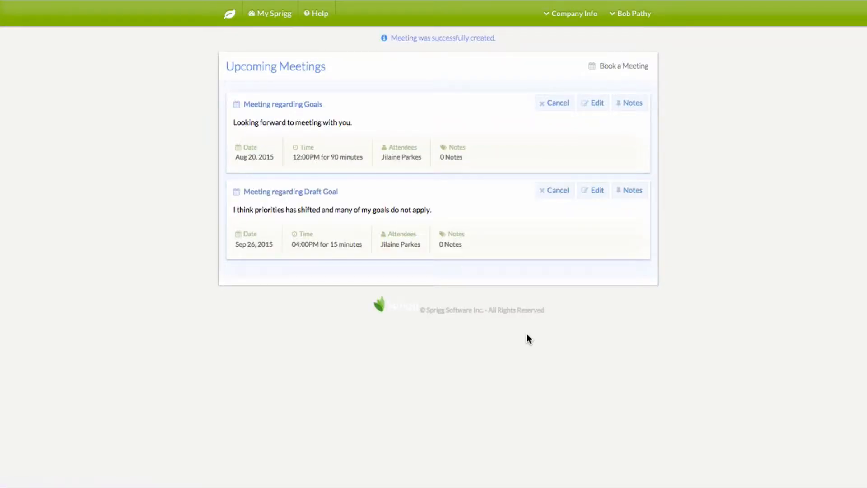
# Go to My Notes and start a new note named Test
pyautogui.click(622, 22)
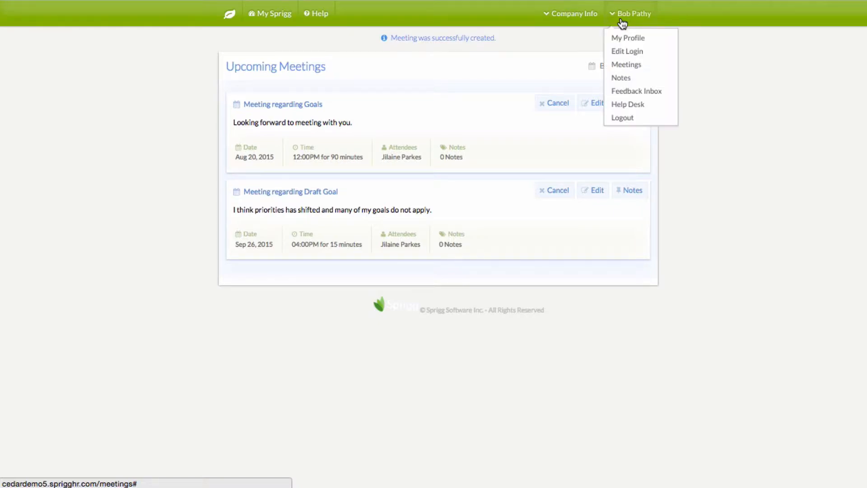
pyautogui.click(621, 78)
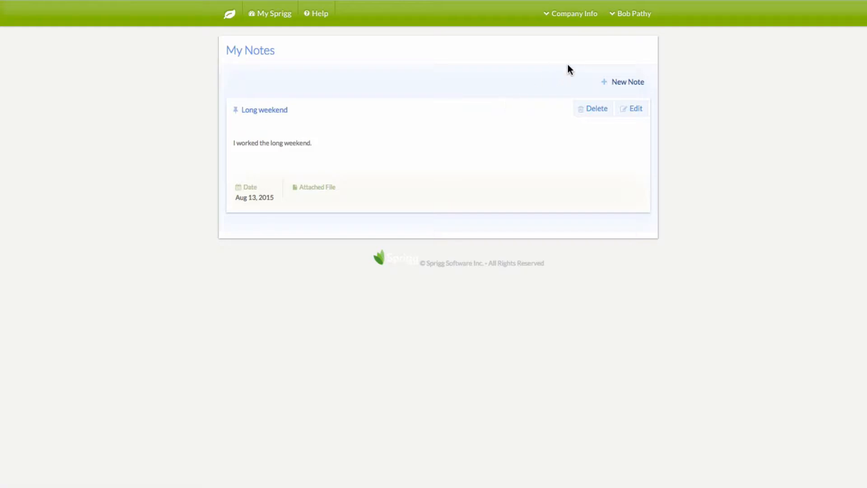
pyautogui.click(629, 84)
pyautogui.click(290, 83)
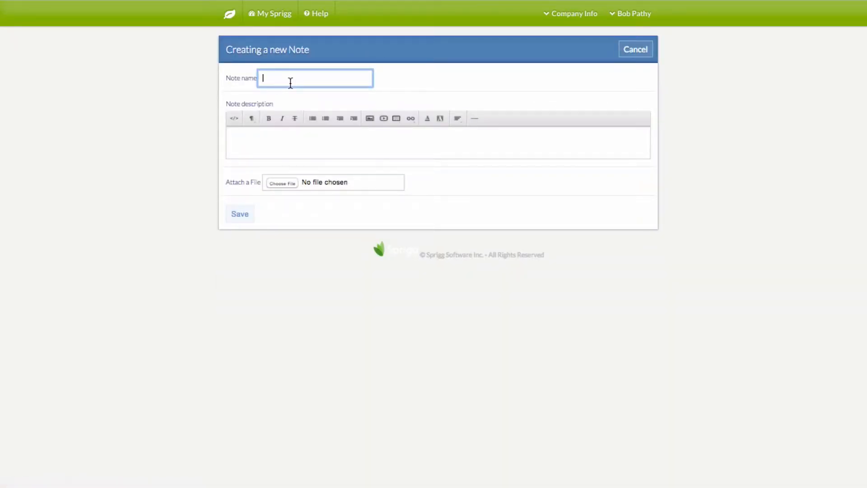
pyautogui.write('Test')
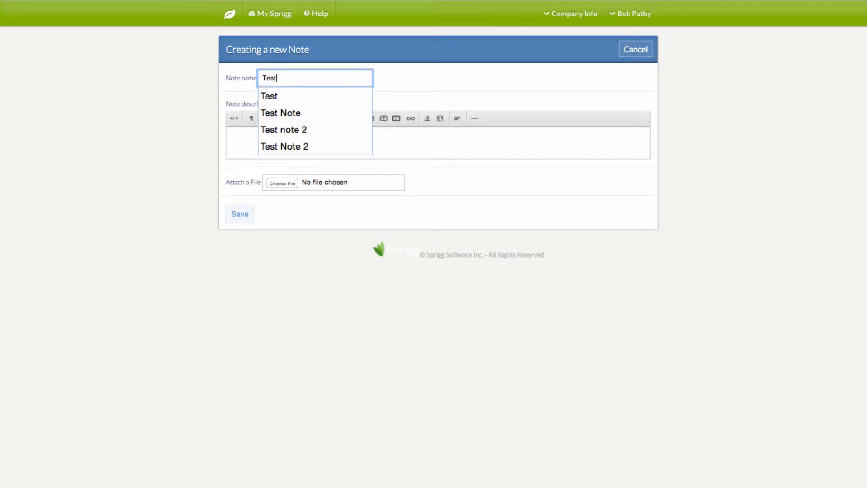
pyautogui.click(310, 97)
# Give the note the description 'test details', fixing the typo, and save it
pyautogui.click(272, 138)
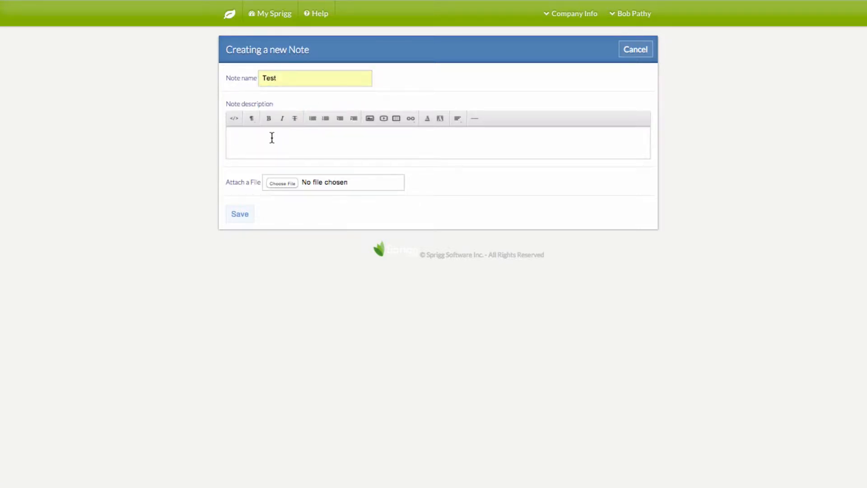
pyautogui.write('trst details')
pyautogui.click(238, 139)
pyautogui.press('BackSpace')
pyautogui.write('e')
pyautogui.click(237, 216)
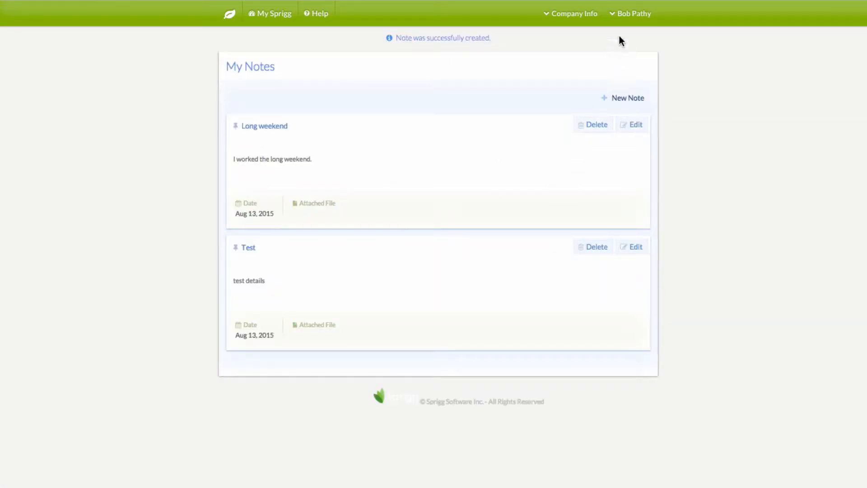
pyautogui.click(622, 21)
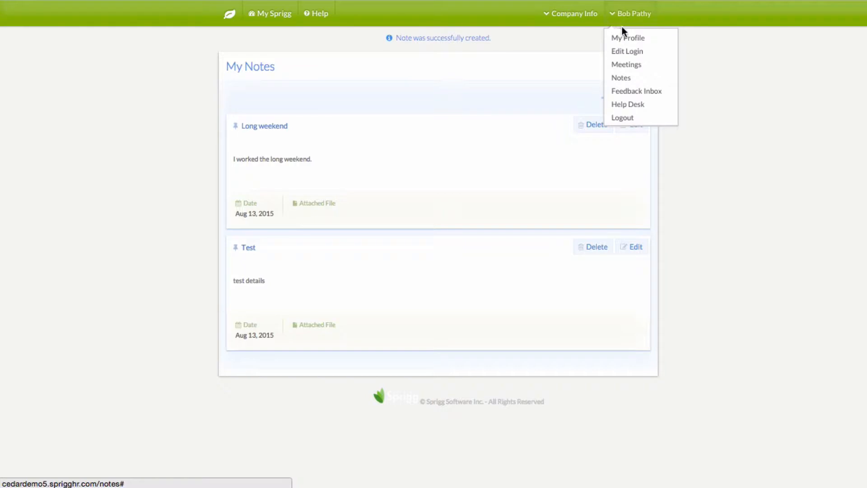
# Open the Feedback Inbox to read the received public comments
pyautogui.click(626, 92)
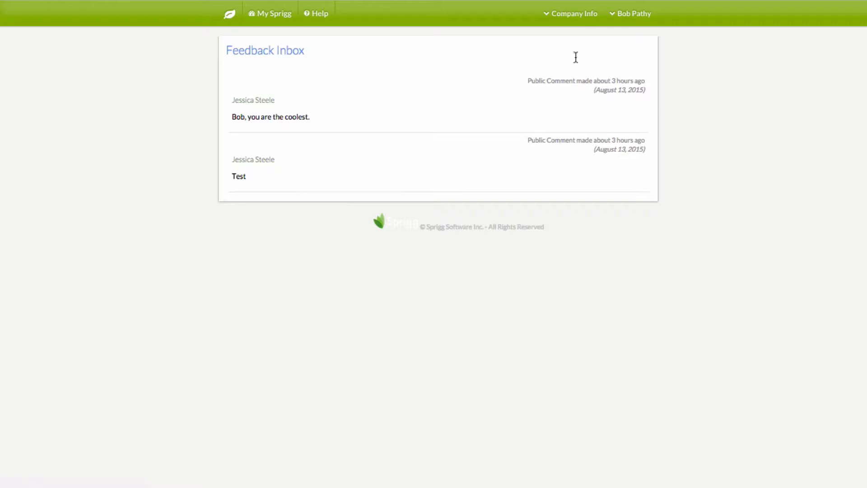
pyautogui.click(637, 15)
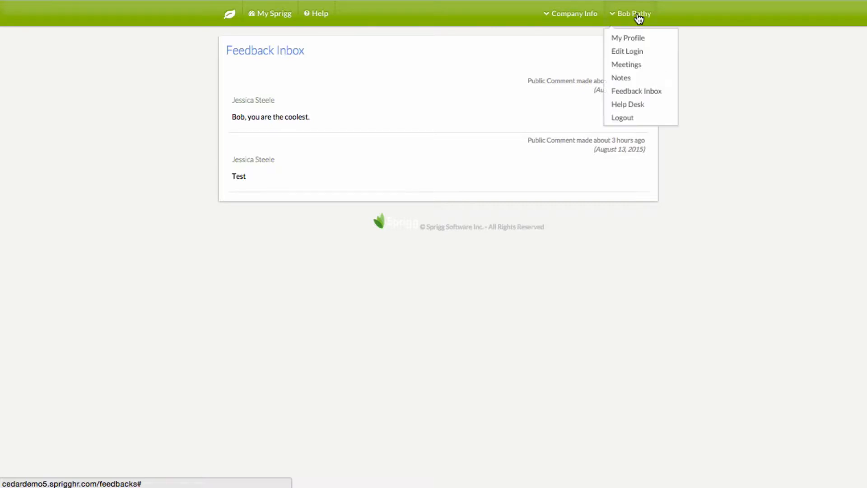
pyautogui.click(635, 106)
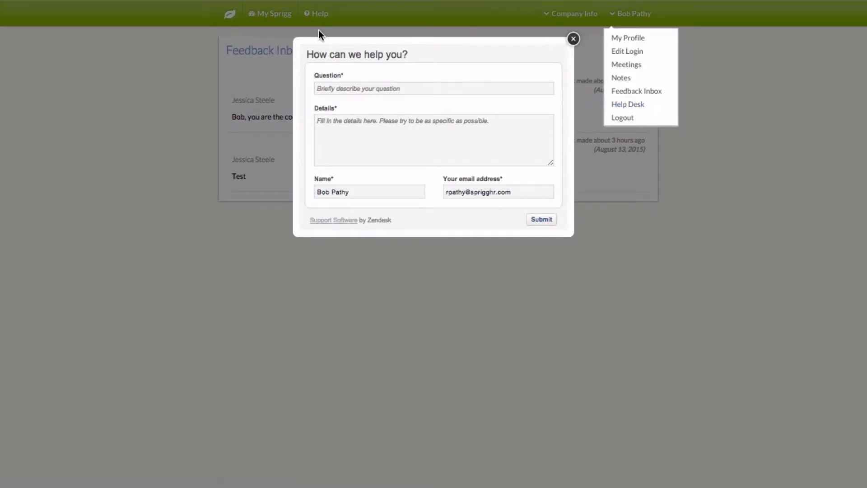
pyautogui.click(571, 40)
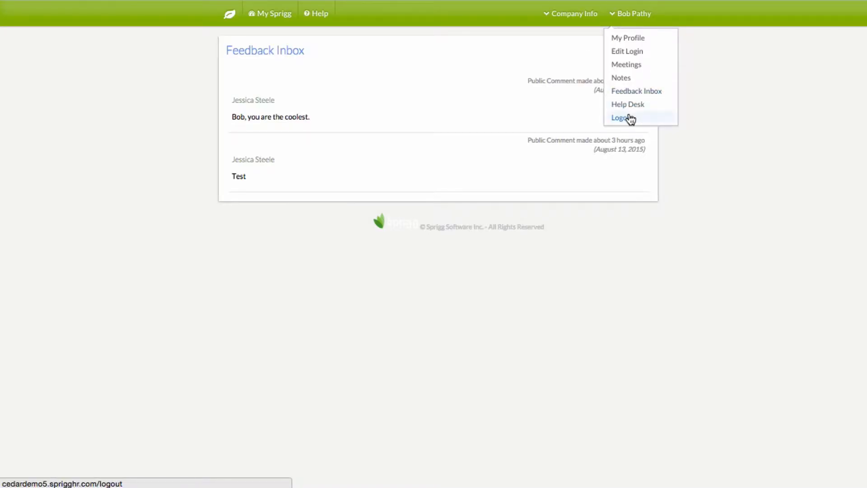
# Return to the home dashboard, then open the Manage Goals page for the 2015 Performance Year
pyautogui.click(227, 20)
pyautogui.click(227, 21)
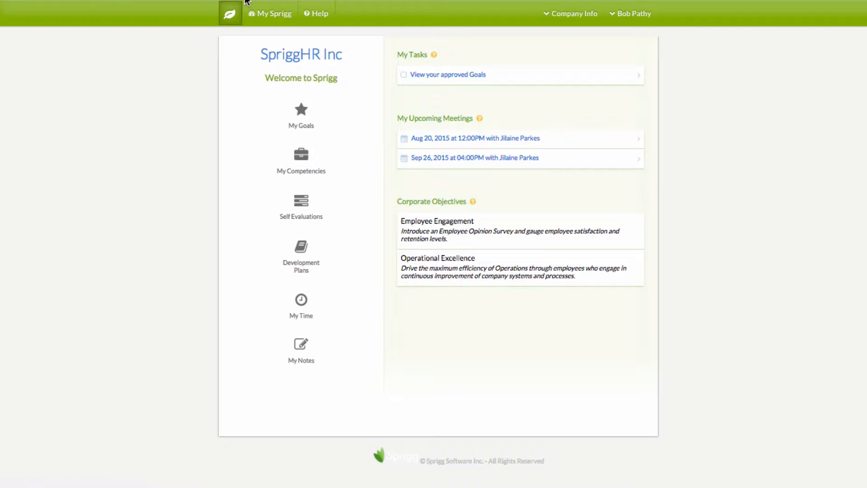
pyautogui.click(498, 0)
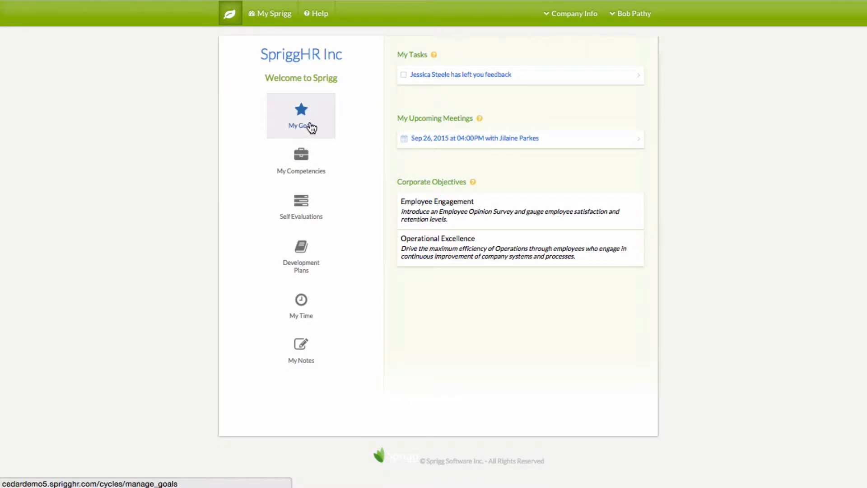
pyautogui.click(272, 18)
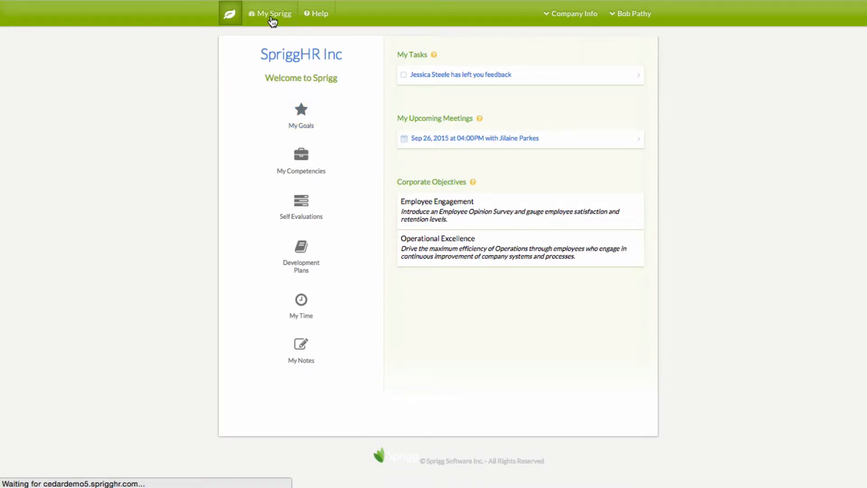
pyautogui.click(230, 19)
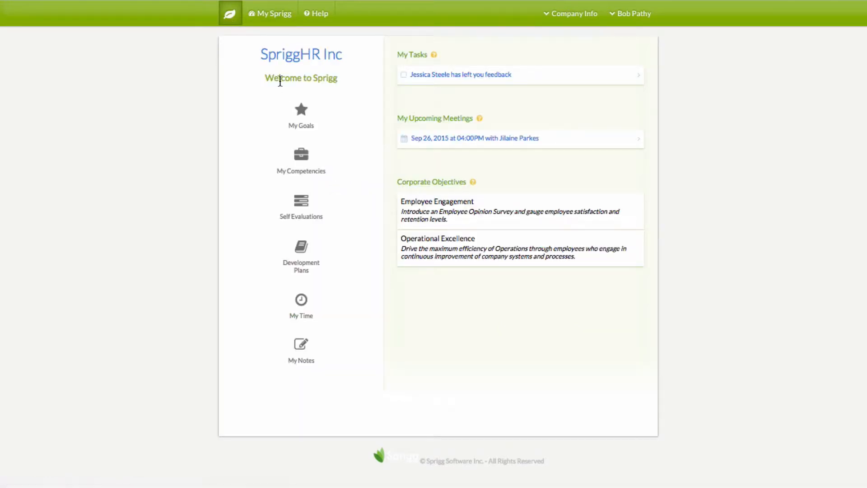
pyautogui.click(306, 115)
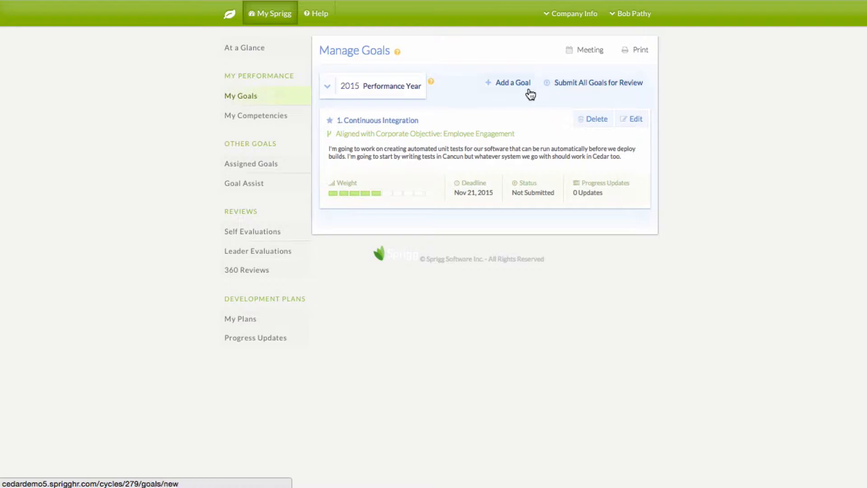
# Add goal 'WHIMIS Training' with weight 6, aligned to Employee Engagement and Operational Excellence
pyautogui.click(513, 85)
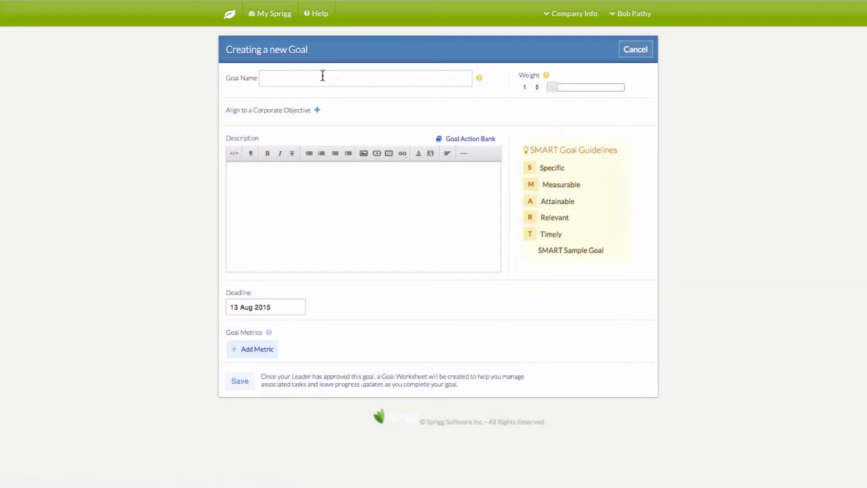
pyautogui.click(311, 79)
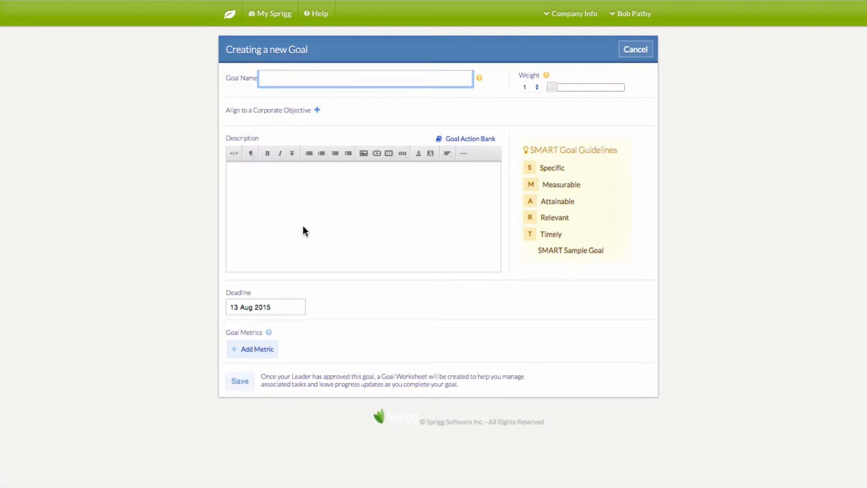
pyautogui.click(276, 80)
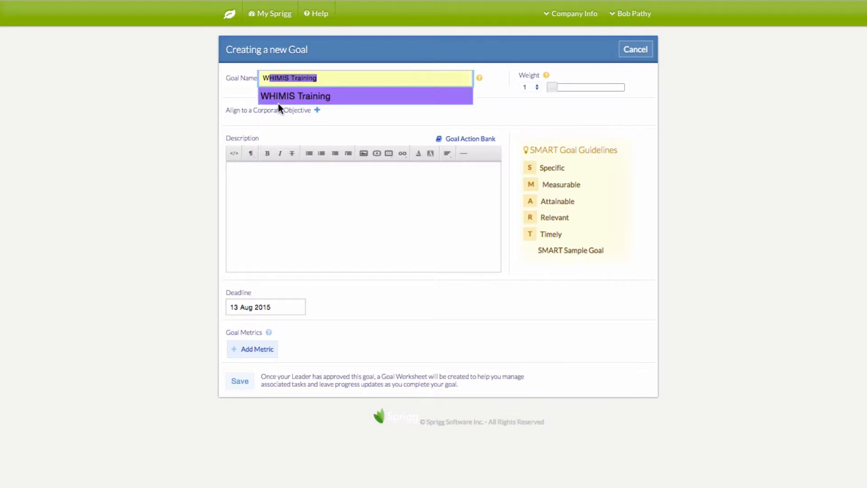
pyautogui.click(278, 104)
pyautogui.click(593, 87)
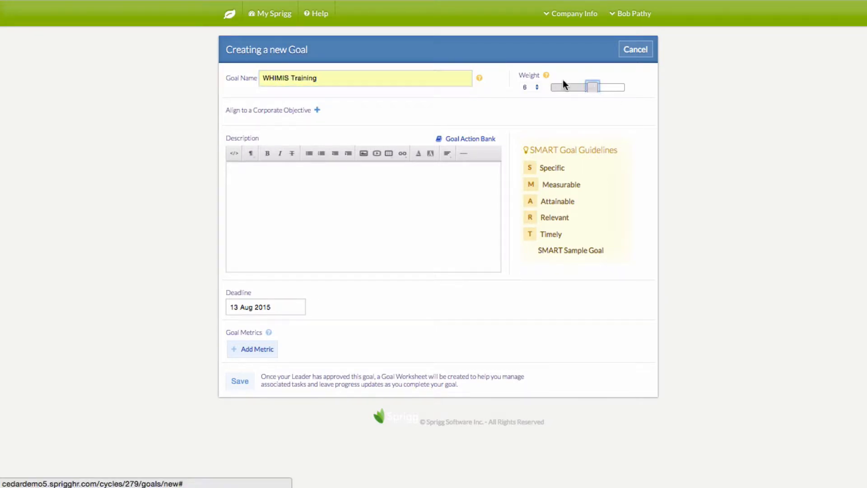
pyautogui.moveTo(548, 77)
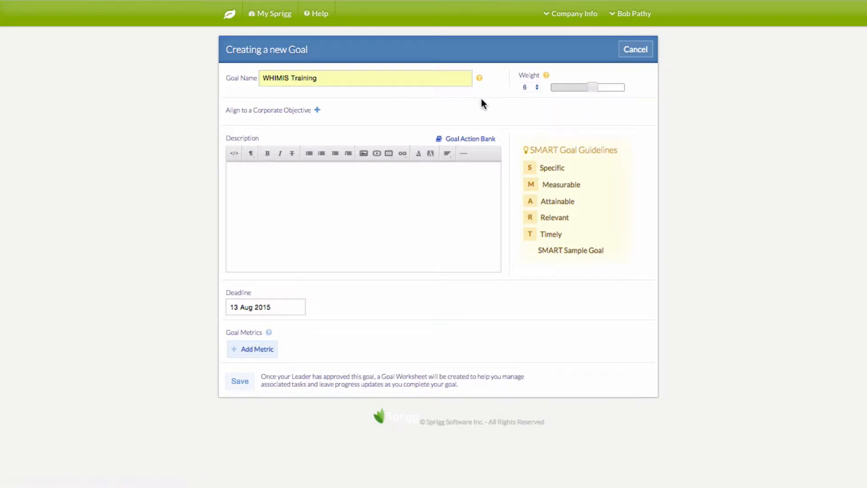
pyautogui.click(317, 110)
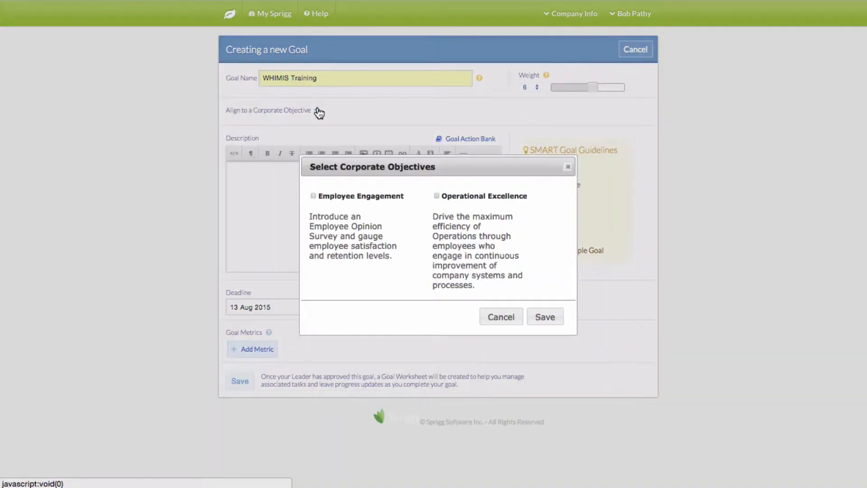
pyautogui.click(313, 196)
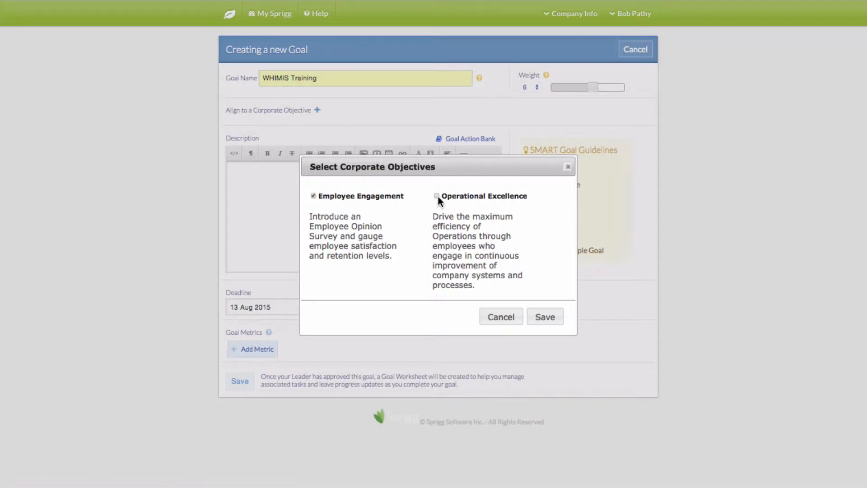
pyautogui.click(554, 316)
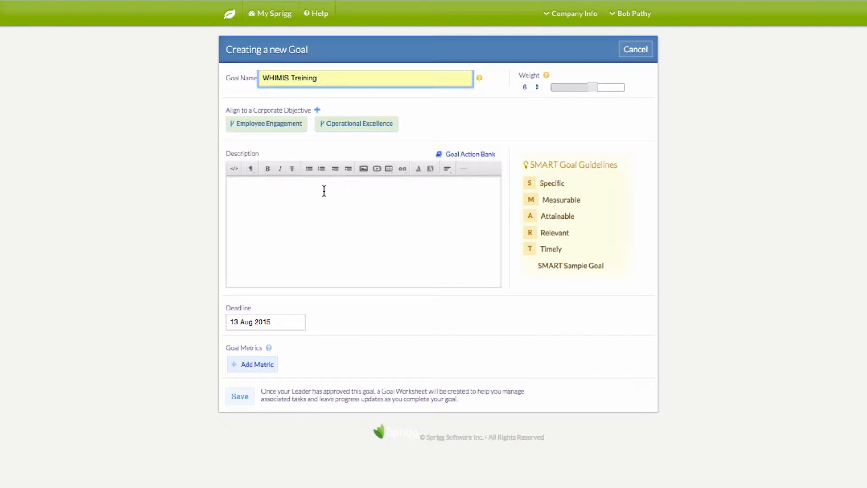
# Write the goal description using the bank's 'Assign' action followed by 'test...'
pyautogui.click(324, 199)
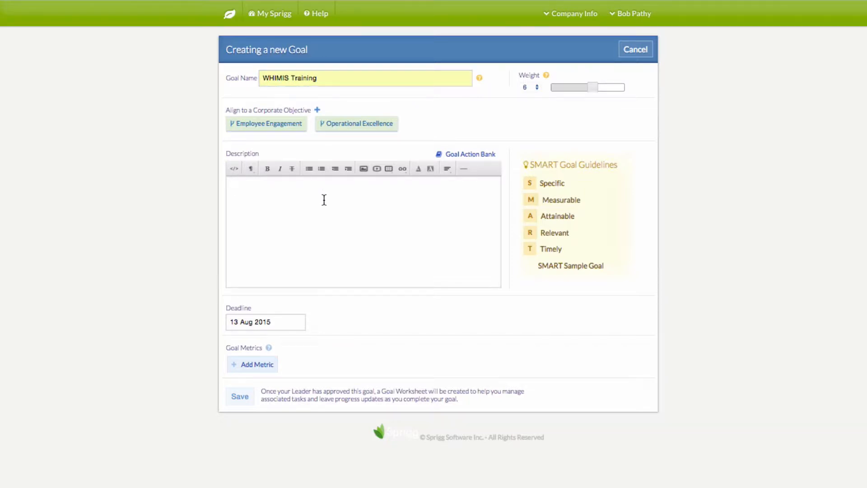
pyautogui.click(457, 157)
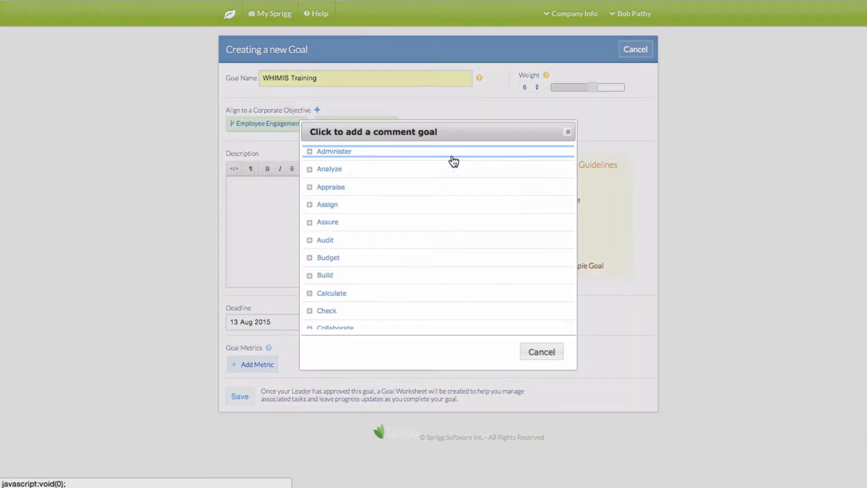
pyautogui.click(327, 204)
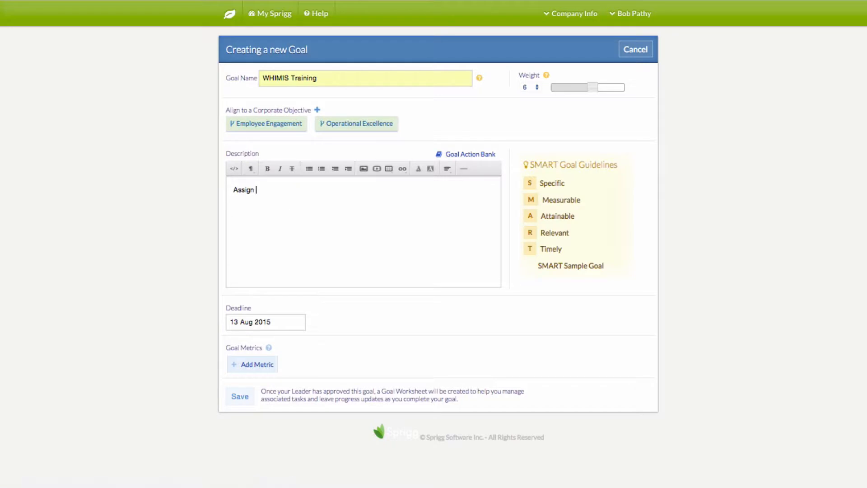
pyautogui.write('test...')
# Set the deadline to 20 Aug 2015, add a 'Test' metric, and save the goal
pyautogui.click(287, 320)
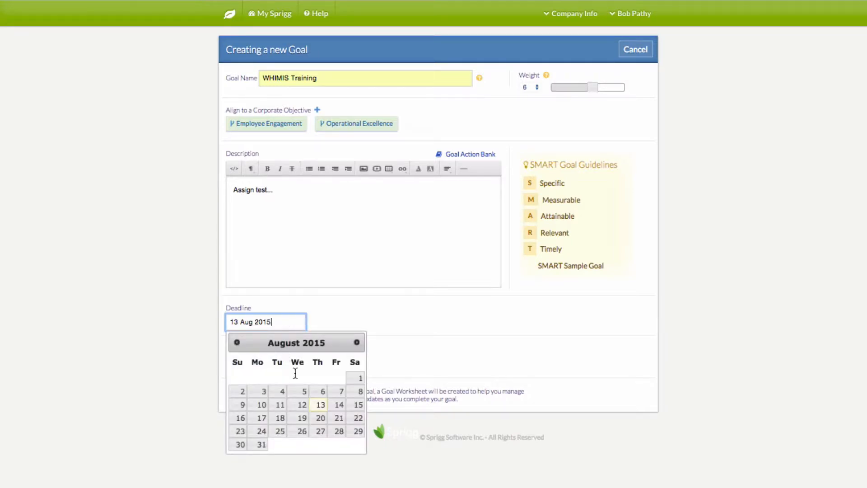
pyautogui.click(318, 418)
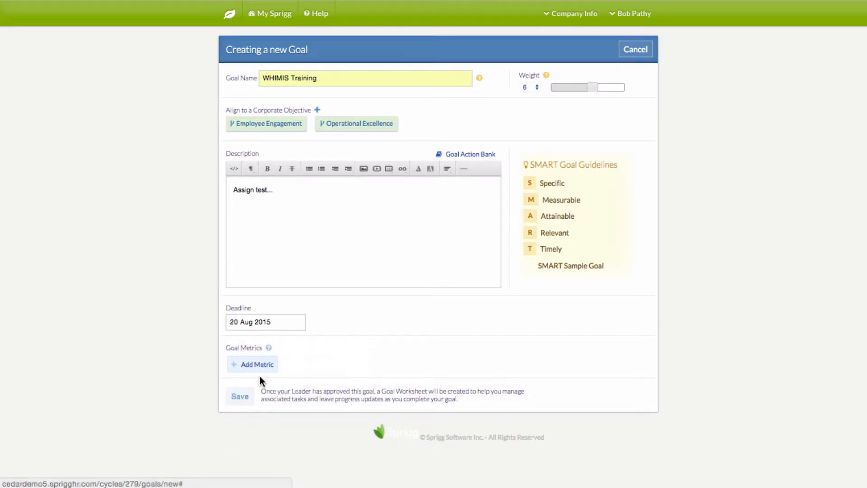
pyautogui.click(247, 367)
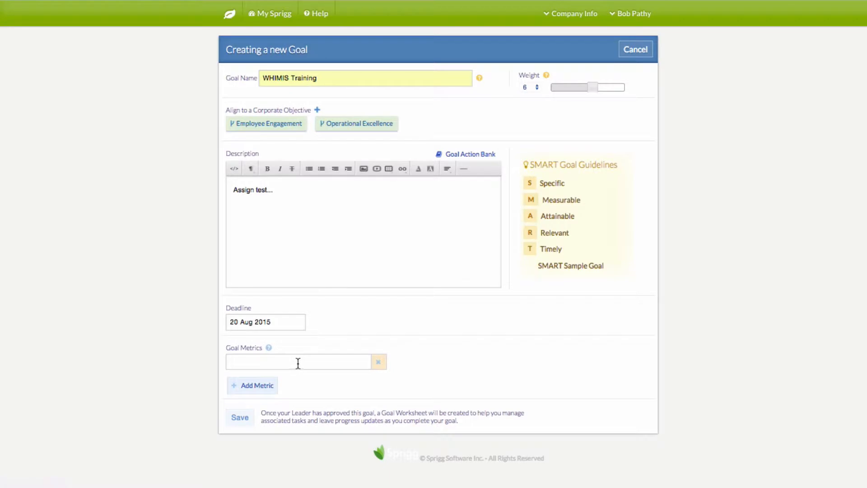
pyautogui.click(298, 363)
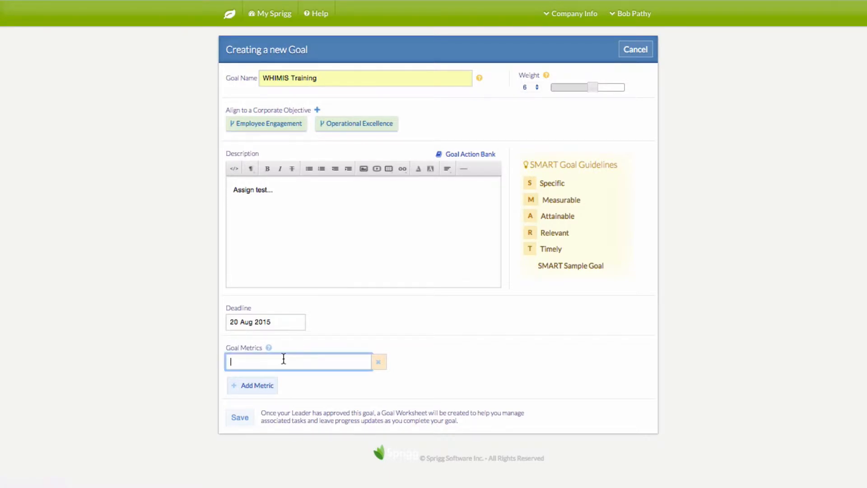
pyautogui.write('Test')
pyautogui.click(240, 419)
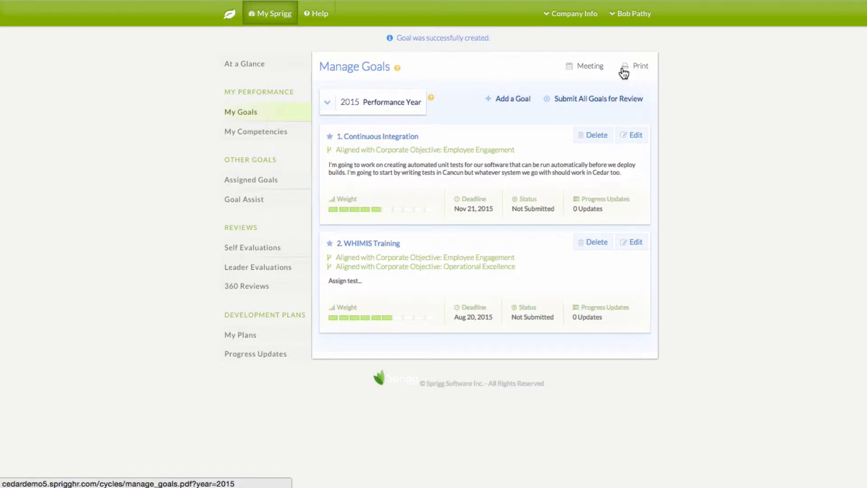
# Dismiss the leader-meeting request, submit both 2015 goals for review, and return home
pyautogui.click(584, 70)
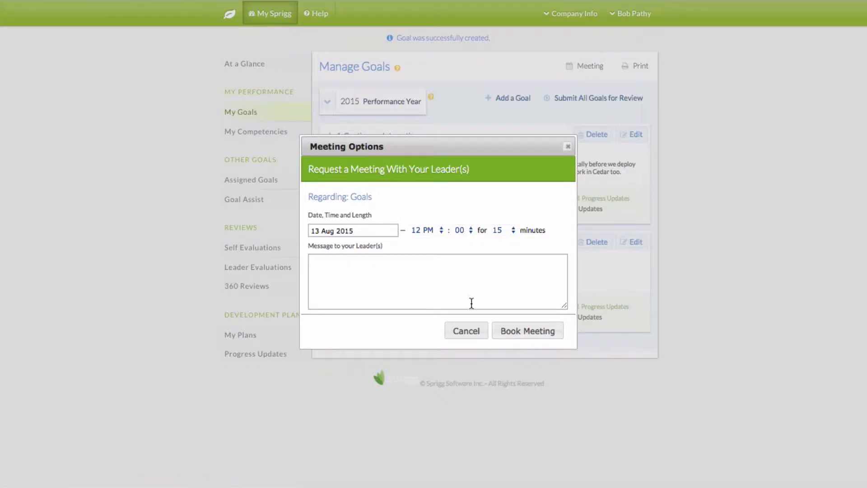
pyautogui.click(566, 147)
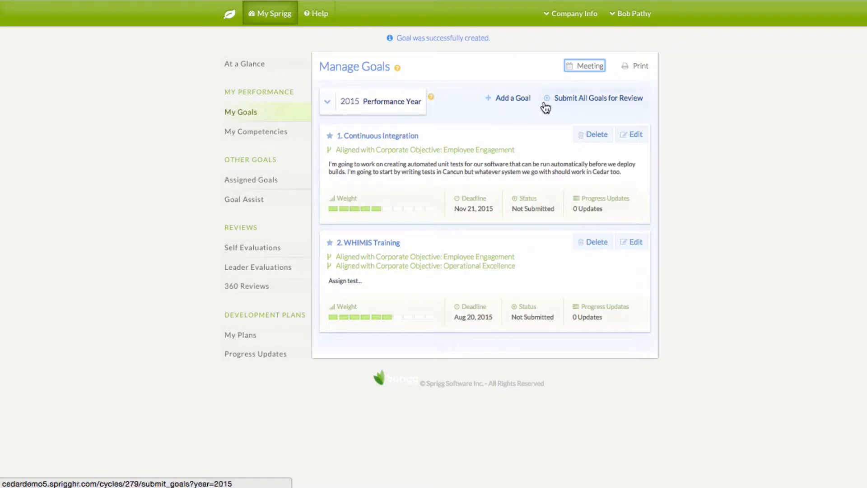
pyautogui.click(569, 105)
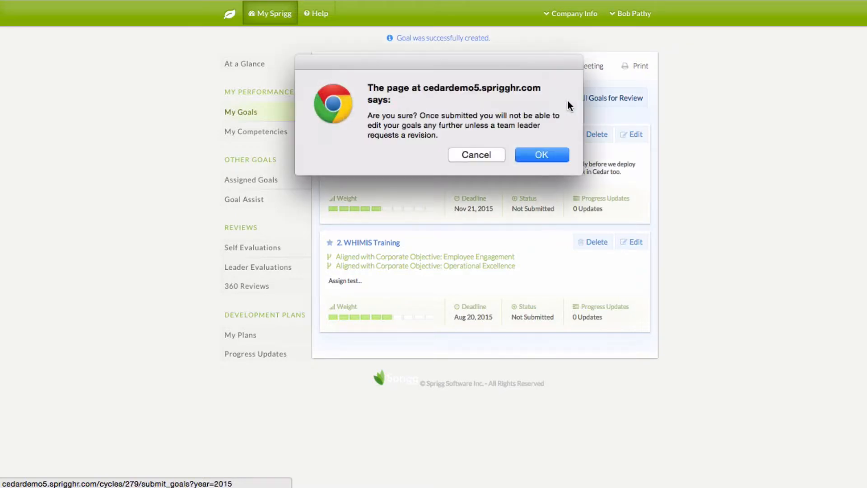
pyautogui.click(532, 154)
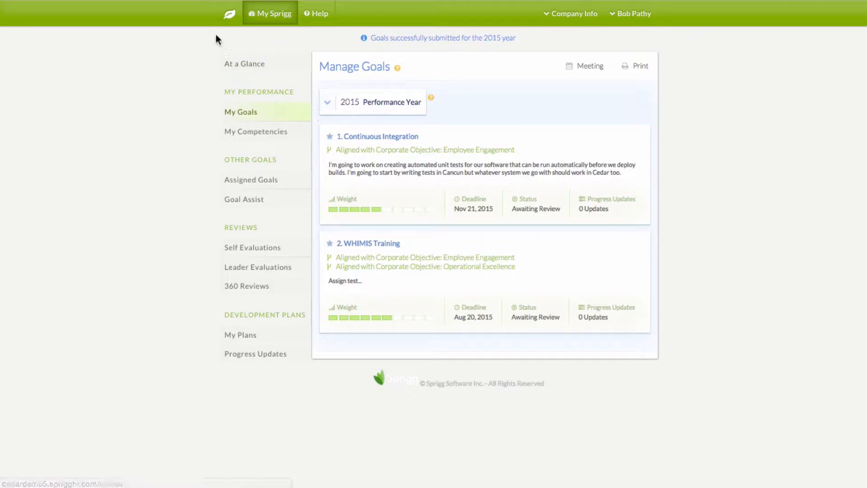
pyautogui.click(225, 22)
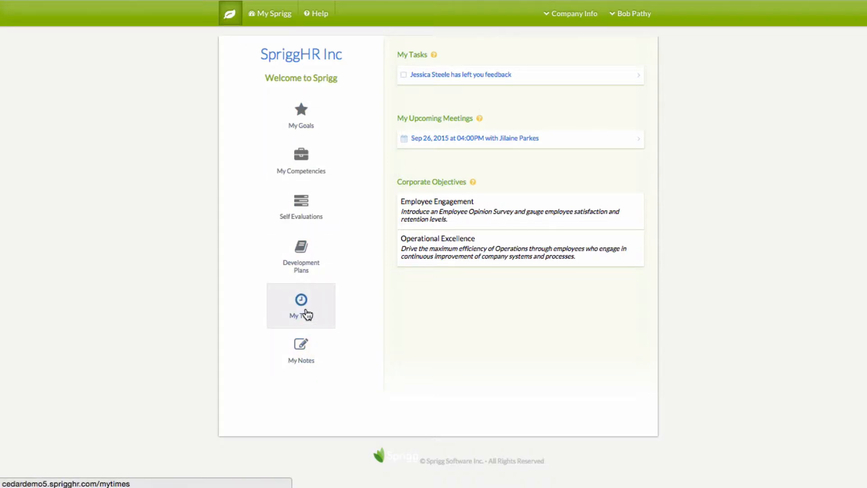
# In My Time, save a 'Mexico' vacation request running 13 to 20 Aug 2015
pyautogui.click(306, 314)
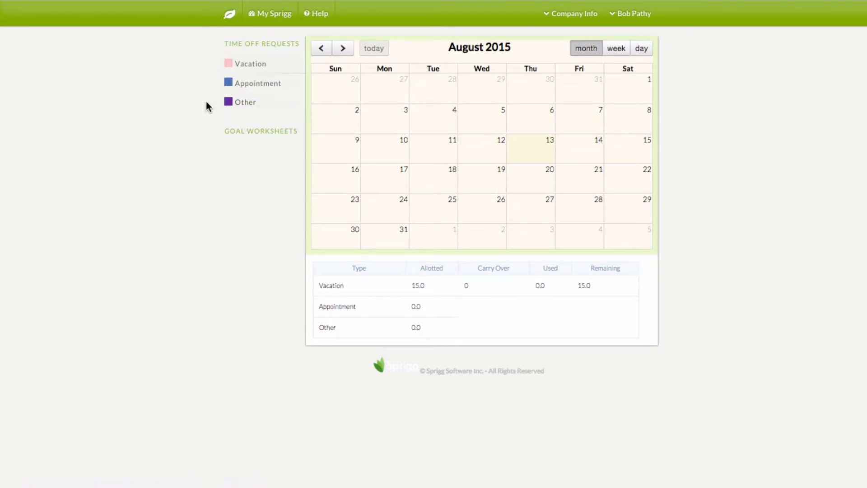
pyautogui.click(246, 68)
pyautogui.click(255, 92)
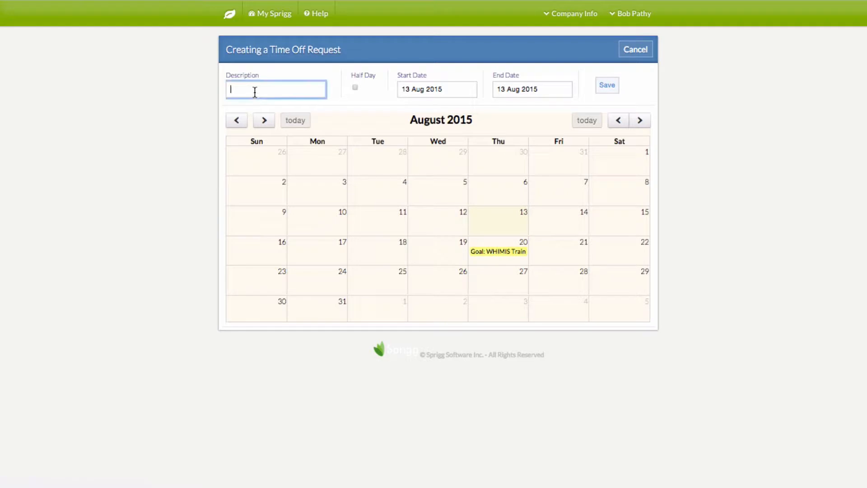
pyautogui.write('Mexico')
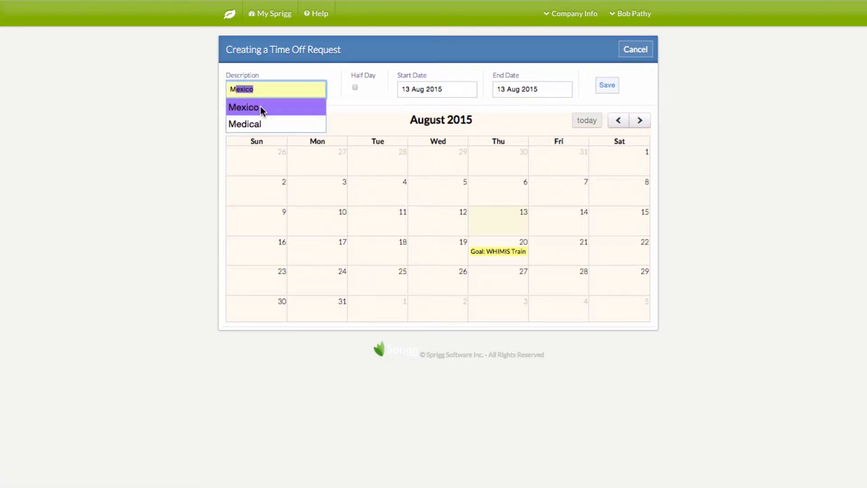
pyautogui.click(260, 106)
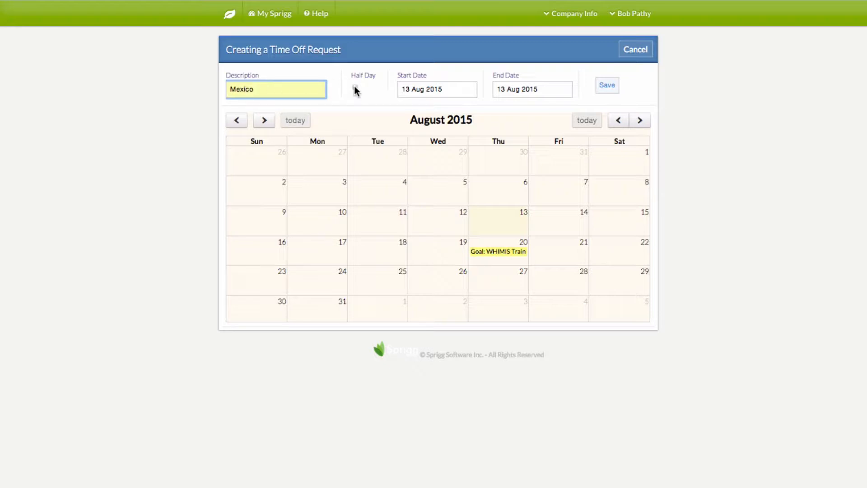
pyautogui.click(450, 88)
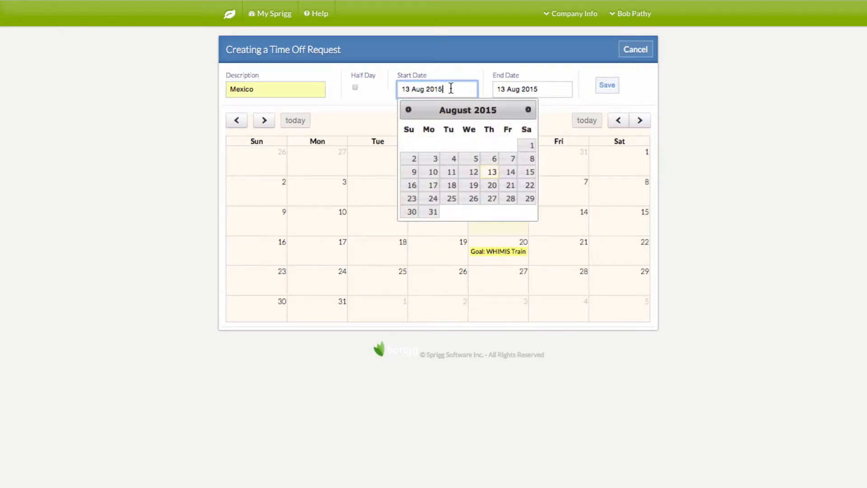
pyautogui.click(509, 88)
pyautogui.click(587, 186)
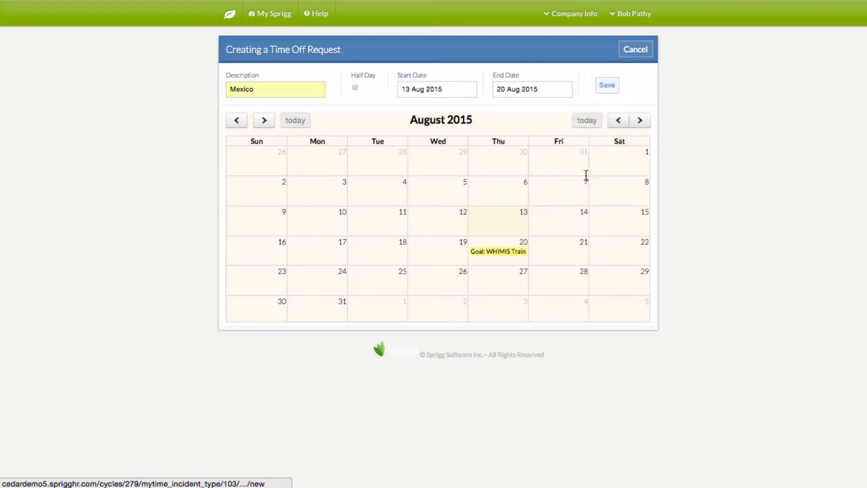
pyautogui.click(606, 85)
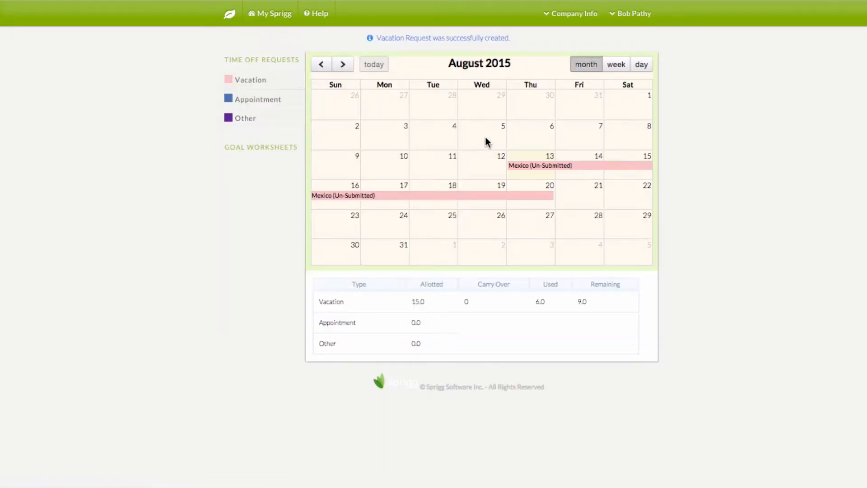
# Open the Mexico request from the calendar, submit it for approval, and go home
pyautogui.click(536, 166)
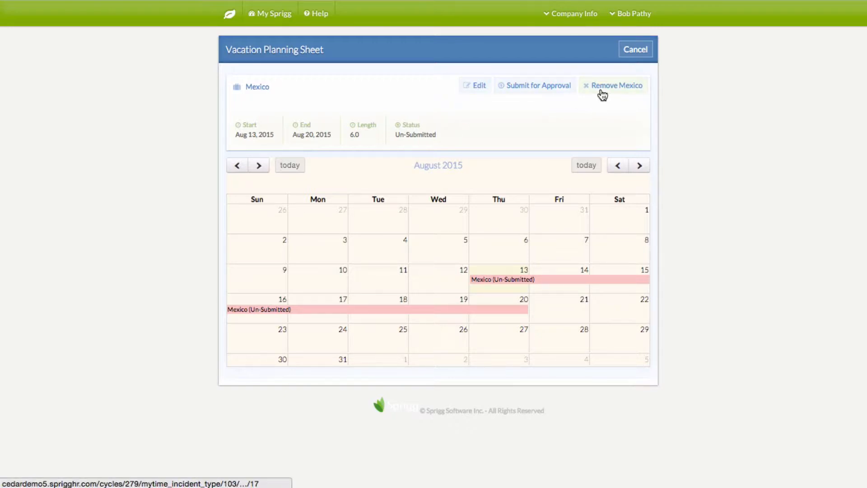
pyautogui.click(528, 89)
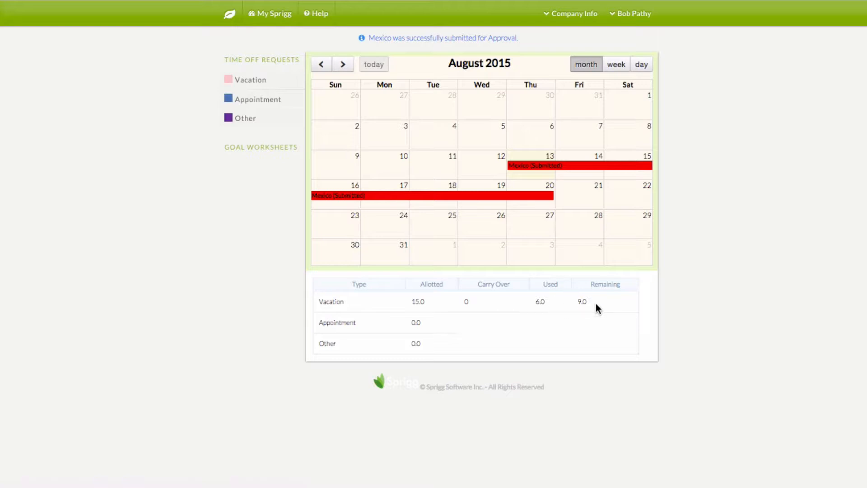
pyautogui.click(230, 15)
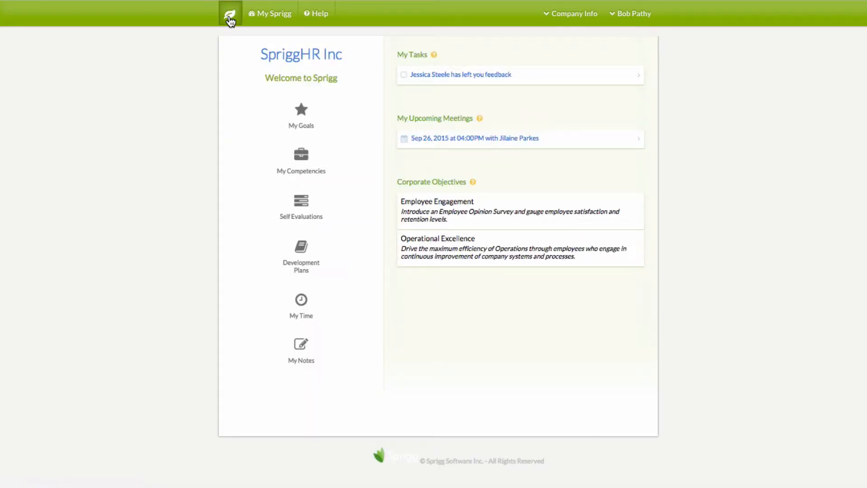
# Log out and sign back in with the team leader's e-mail and password
pyautogui.click(629, 14)
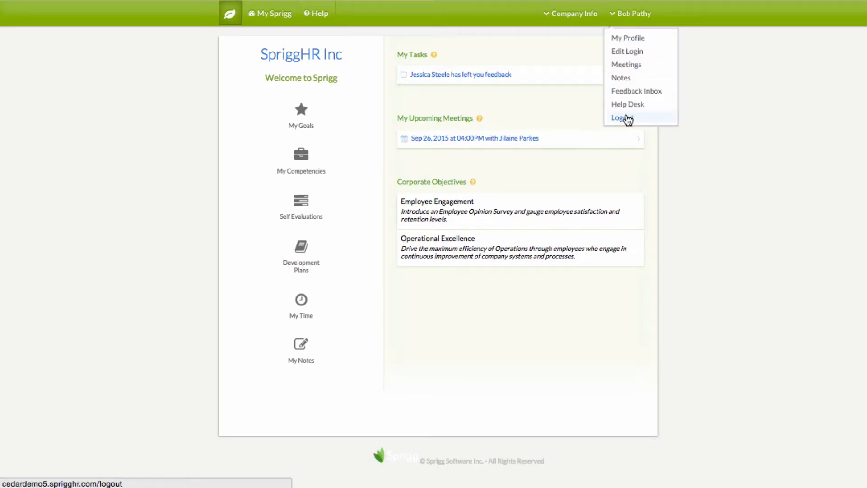
pyautogui.click(623, 118)
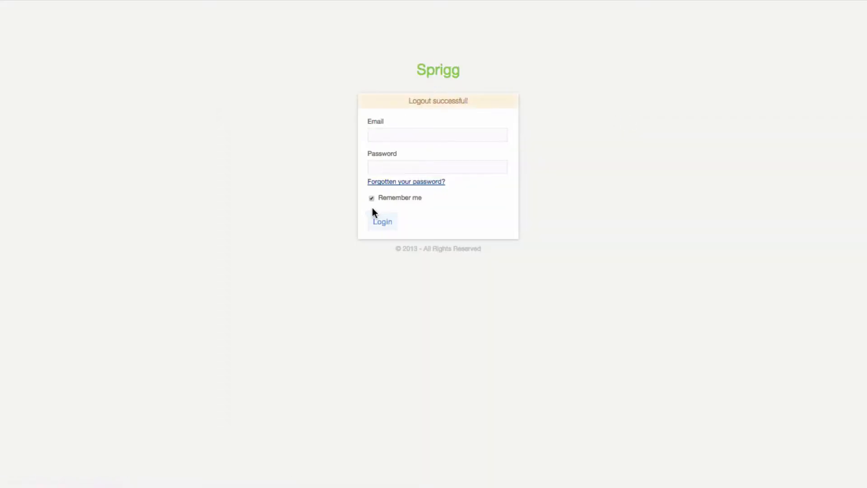
pyautogui.click(386, 135)
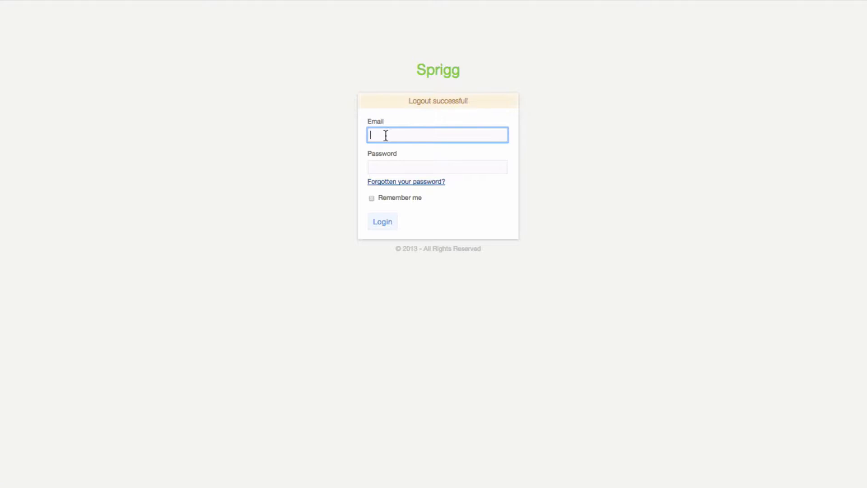
pyautogui.write('jp')
pyautogui.press('Down')
pyautogui.press('Return')
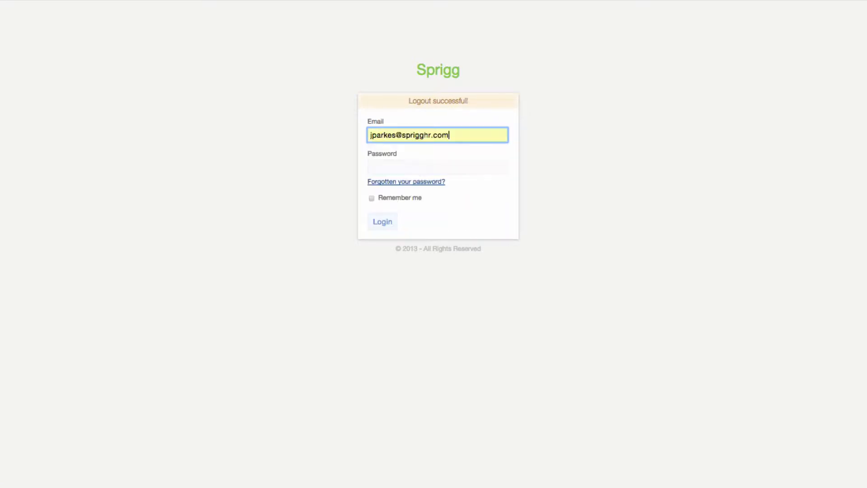
pyautogui.press('Tab')
pyautogui.write('•••••••••••')
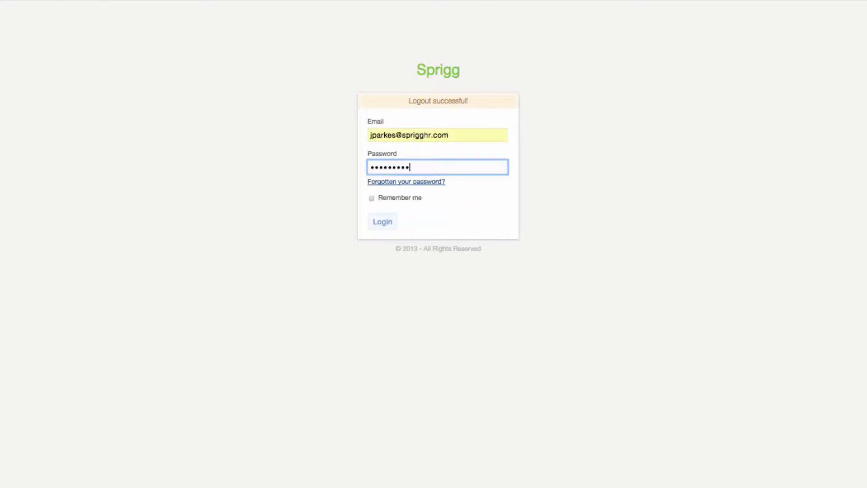
pyautogui.press('Return')
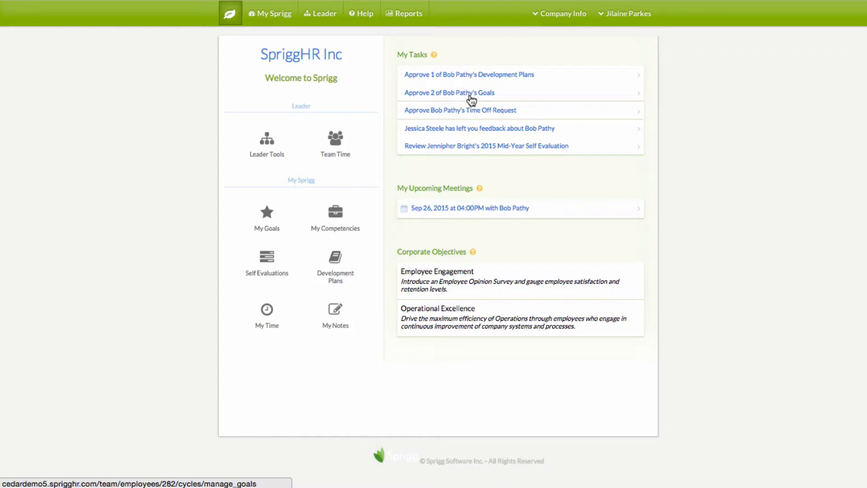
# Approve the Continuous Integration goal with the comment 'Great work!'
pyautogui.click(473, 98)
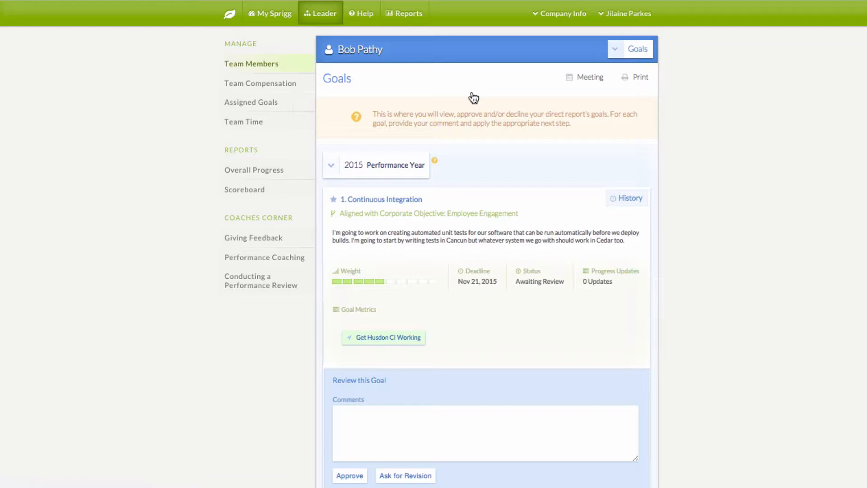
pyautogui.scroll(-2, 474, 98)
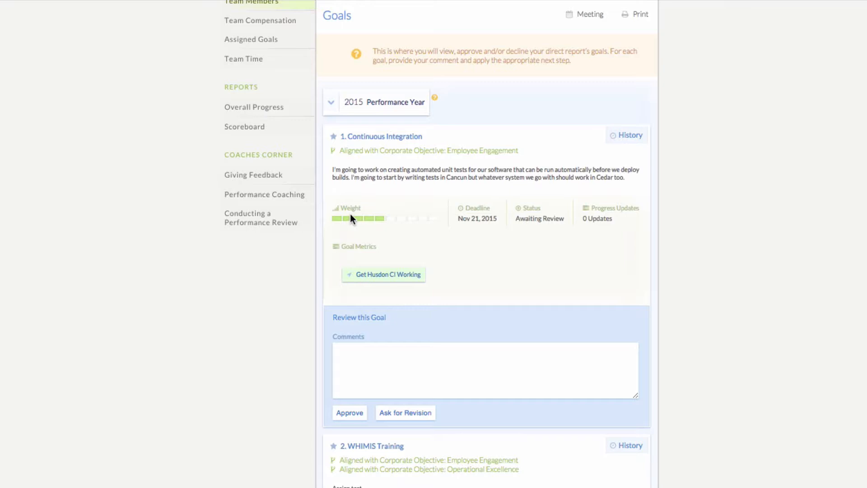
pyautogui.click(409, 360)
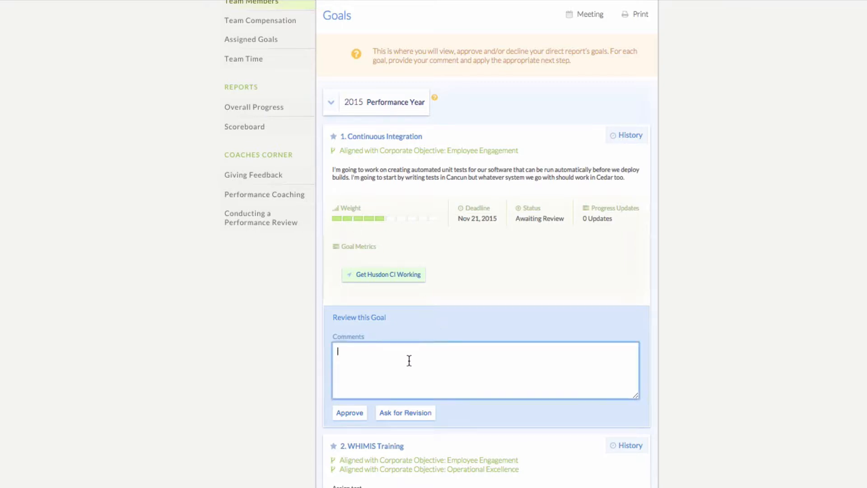
pyautogui.scroll(-1, 409, 360)
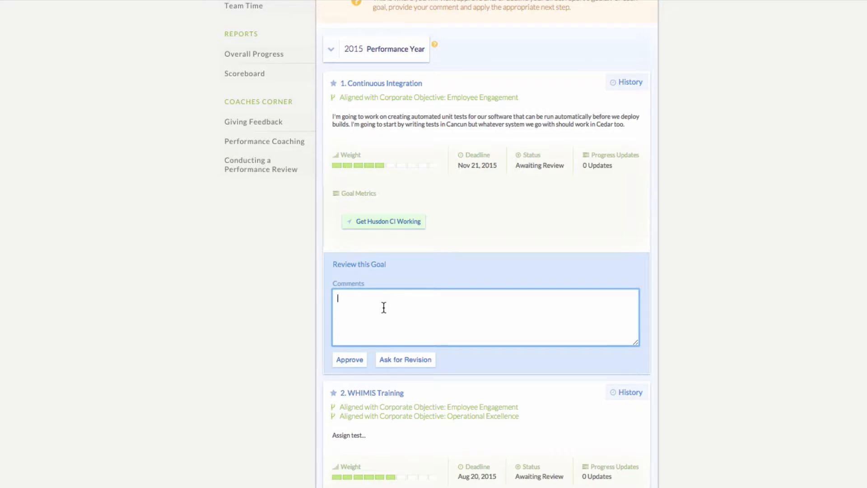
pyautogui.write('Great work!')
pyautogui.scroll(-1, 393, 340)
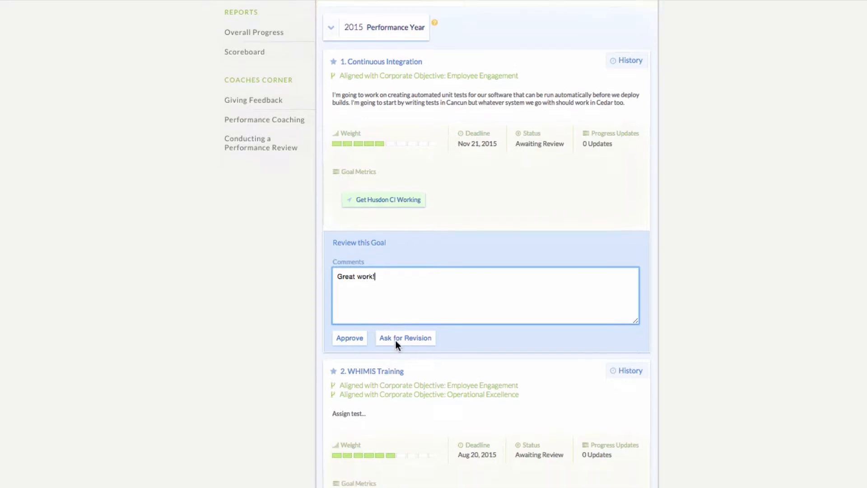
pyautogui.click(356, 325)
# Approve the WHIMIS Training goal with the comment 'Great!'
pyautogui.scroll(-5, 424, 300)
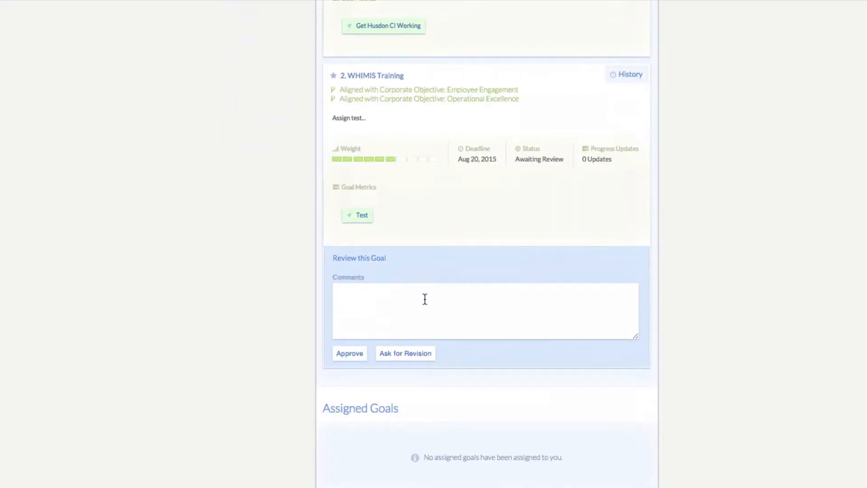
pyautogui.click(406, 299)
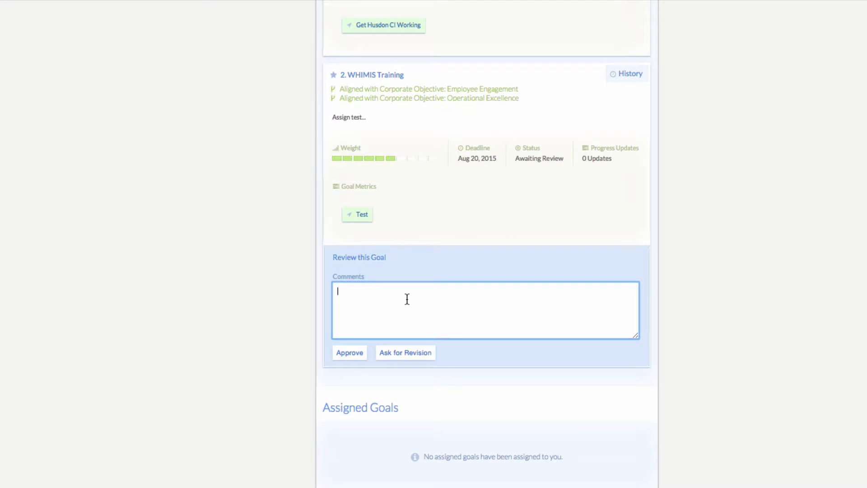
pyautogui.write('Great!')
pyautogui.click(357, 352)
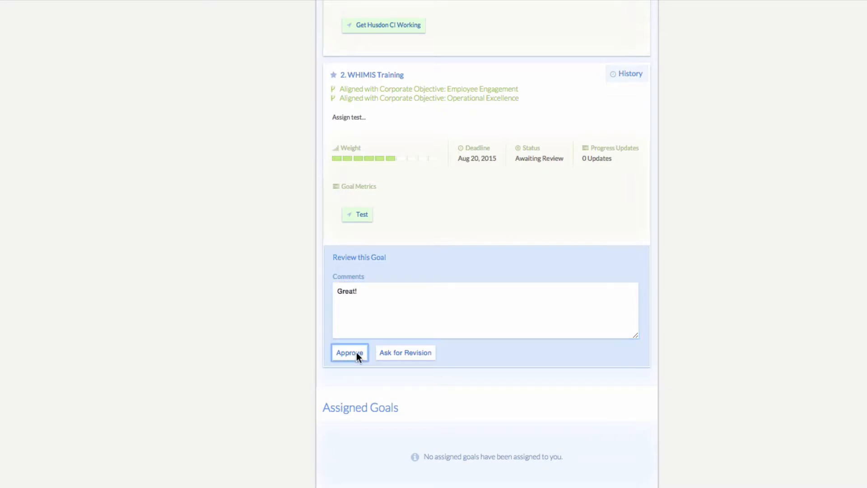
pyautogui.scroll(3, 551, 291)
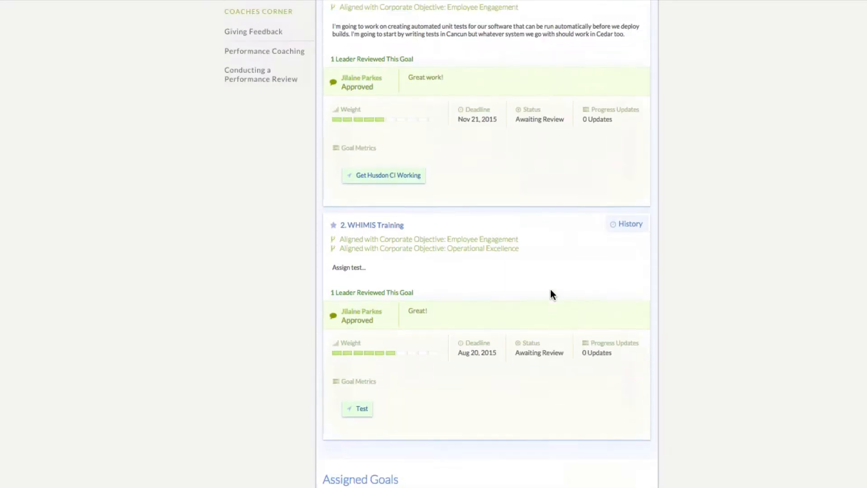
pyautogui.scroll(5, 551, 294)
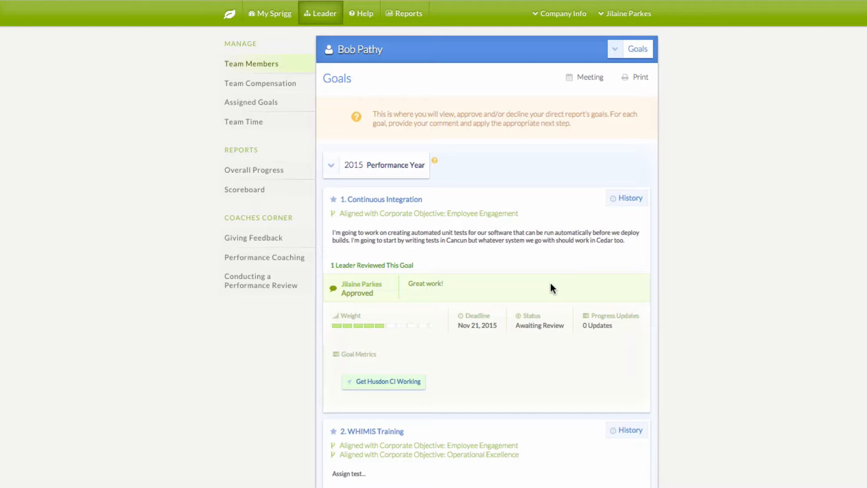
pyautogui.click(615, 50)
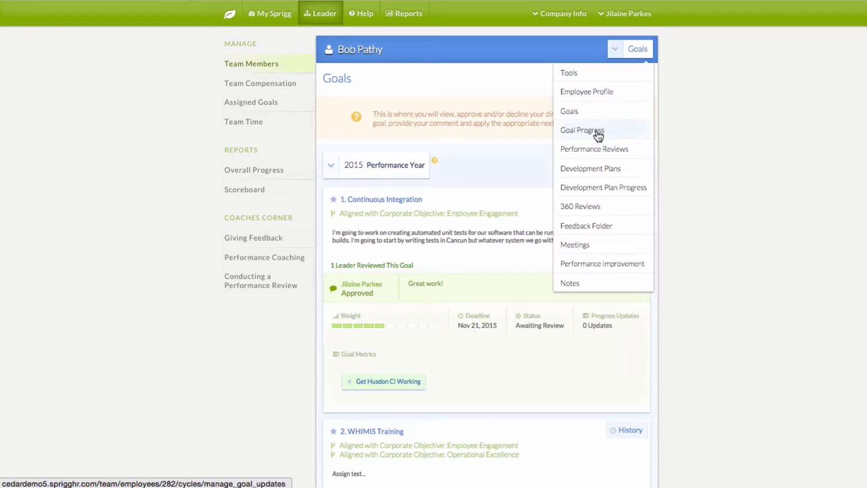
# Close the employee page list, go home, and open the leader's Team Members page
pyautogui.click(709, 164)
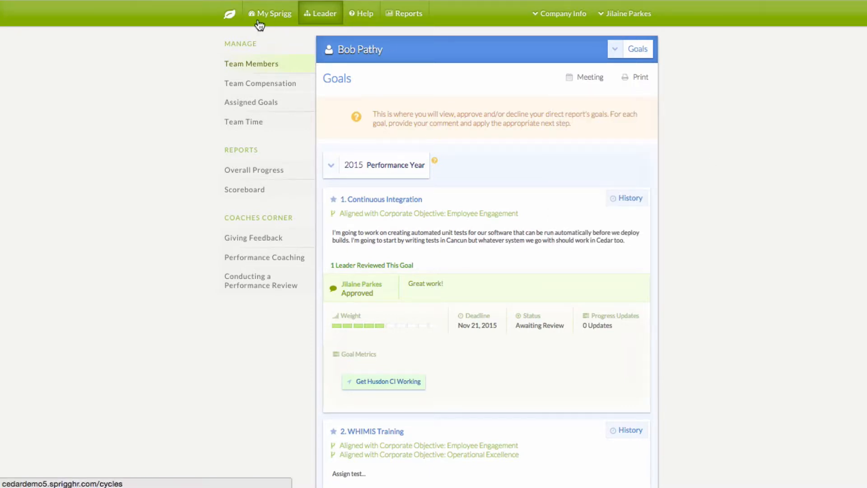
pyautogui.click(231, 17)
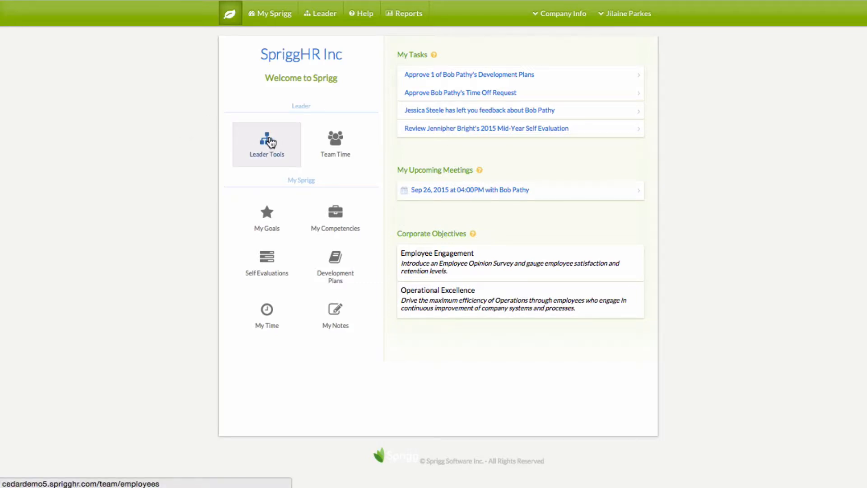
pyautogui.click(323, 18)
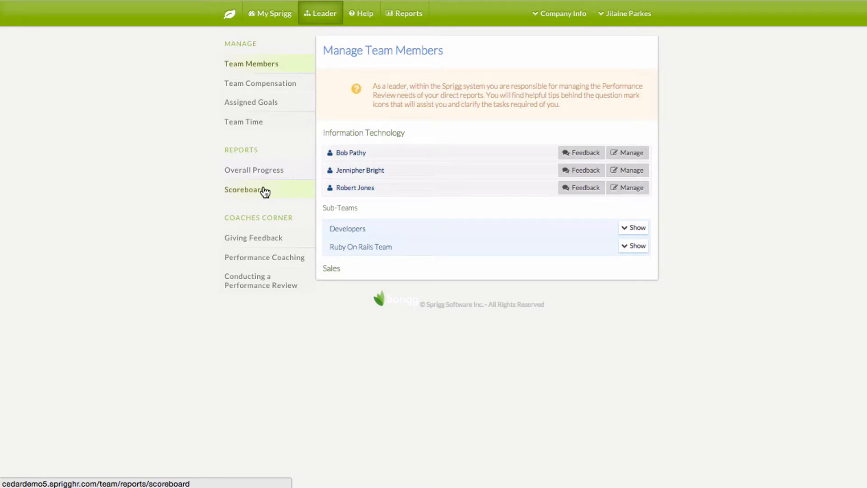
pyautogui.click(274, 241)
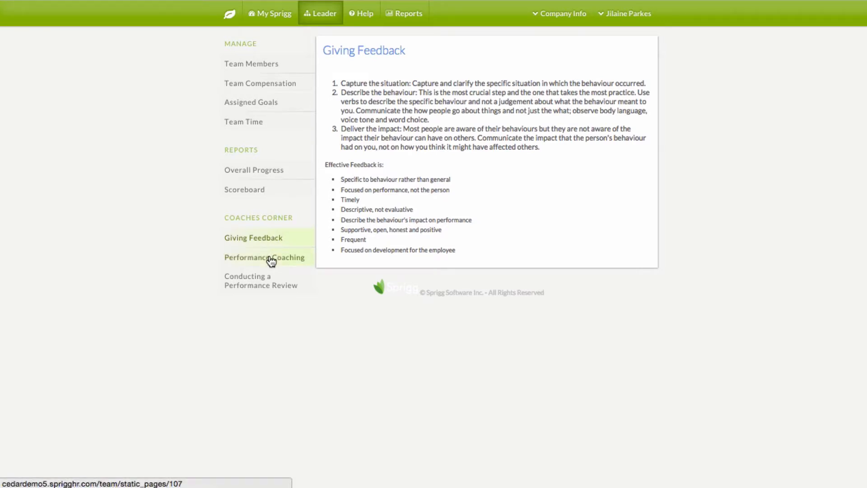
pyautogui.click(271, 261)
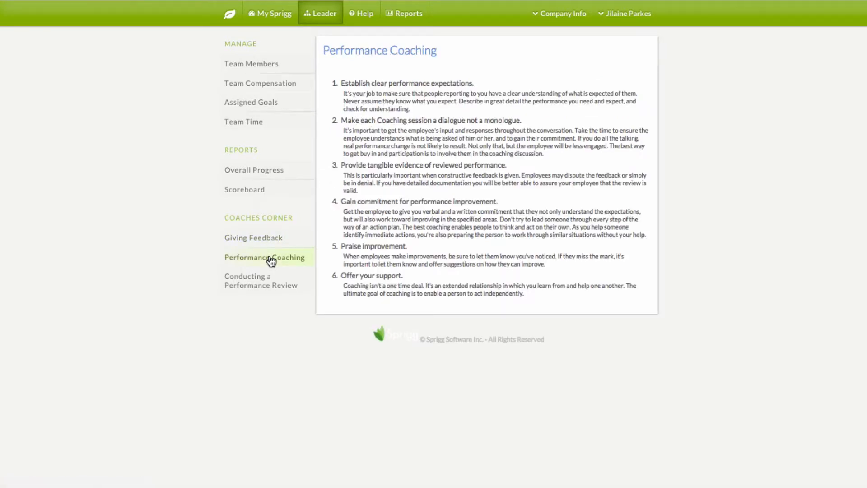
pyautogui.click(258, 289)
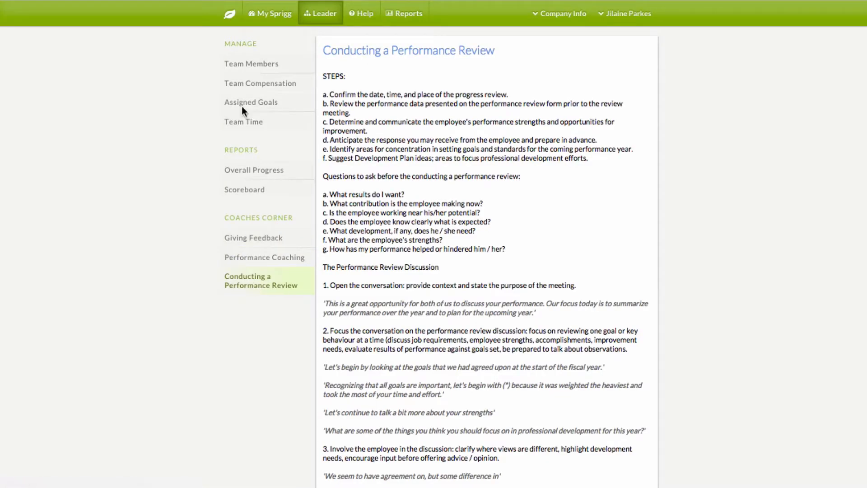
pyautogui.click(242, 68)
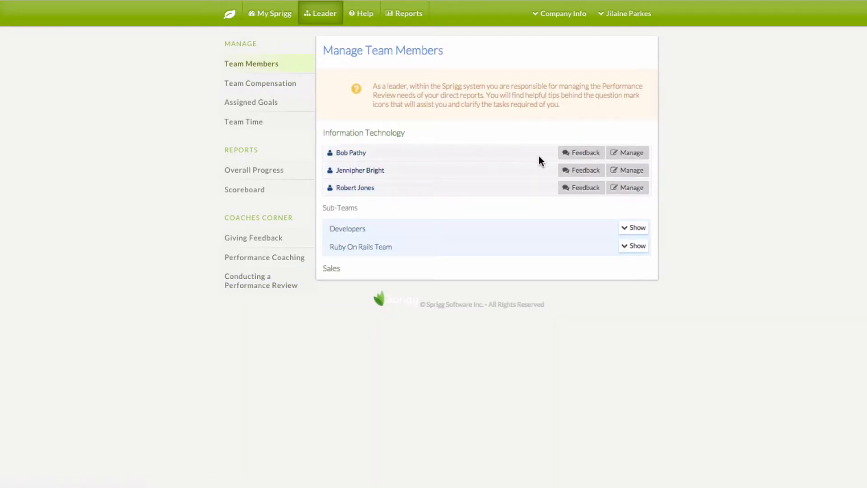
# Manage the first employee and open their Performance Improvement forms from the Tools list
pyautogui.click(632, 153)
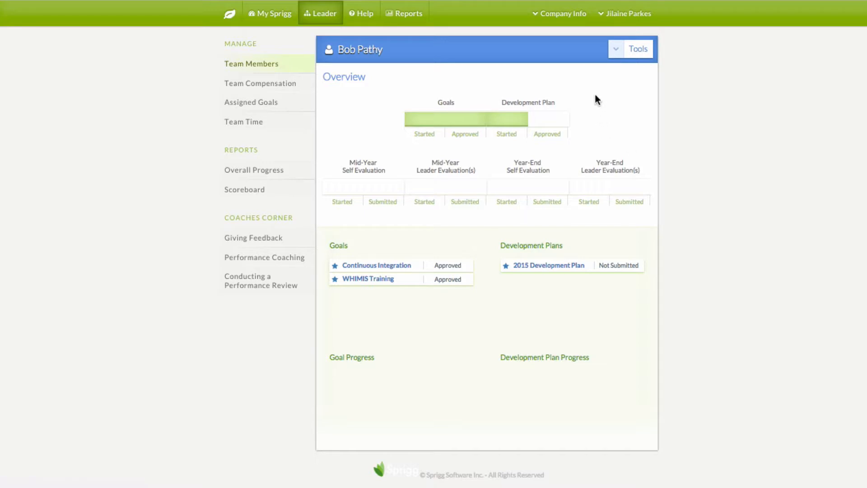
pyautogui.click(616, 60)
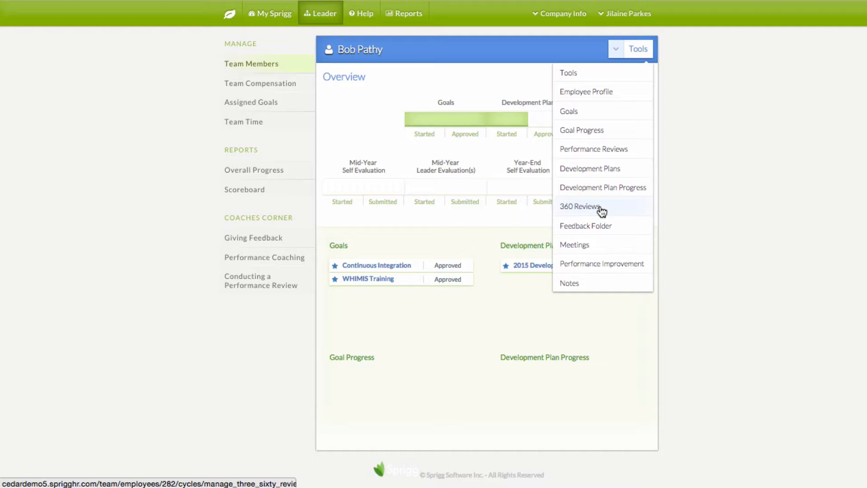
pyautogui.click(586, 267)
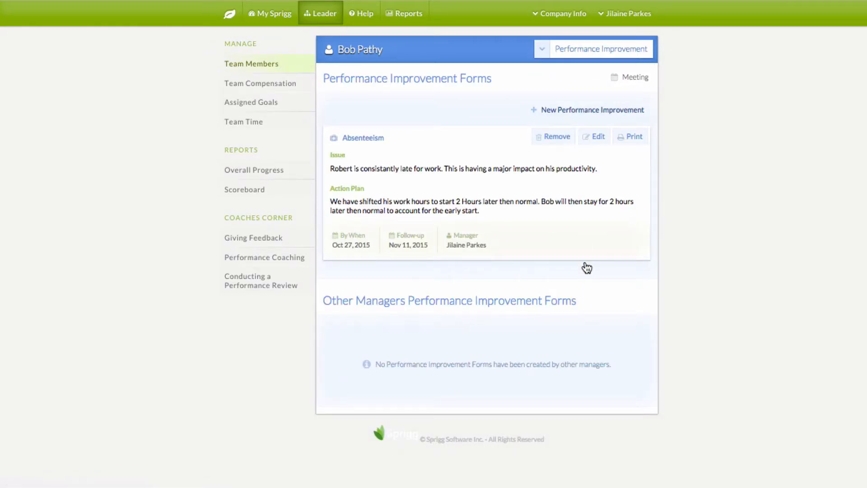
# Start a Punctuality improvement form due 20 Aug 2015 with a 31 Aug 2015 follow-up
pyautogui.click(558, 113)
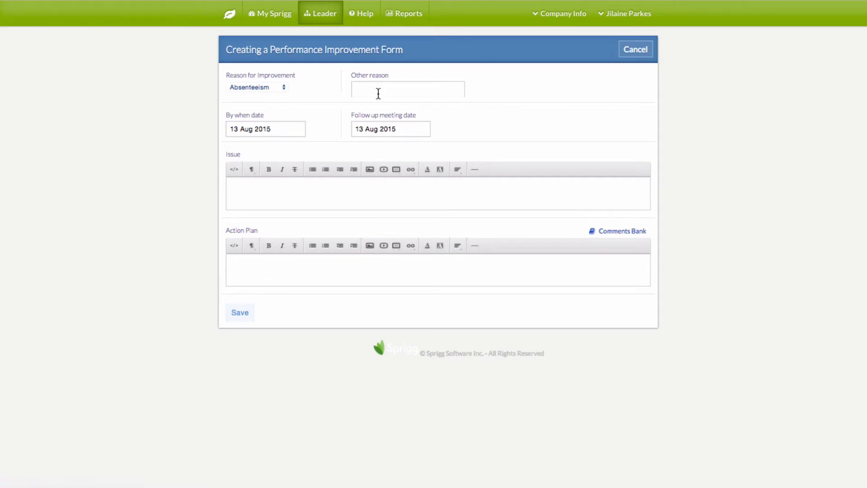
pyautogui.click(286, 88)
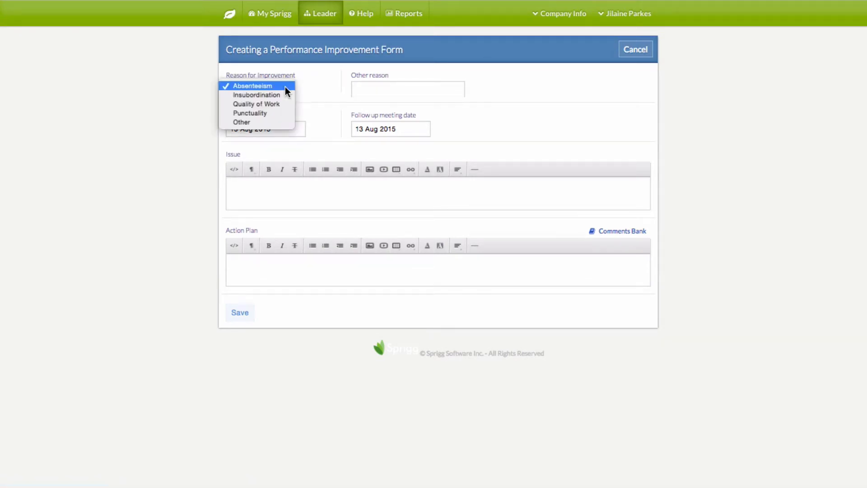
pyautogui.click(265, 113)
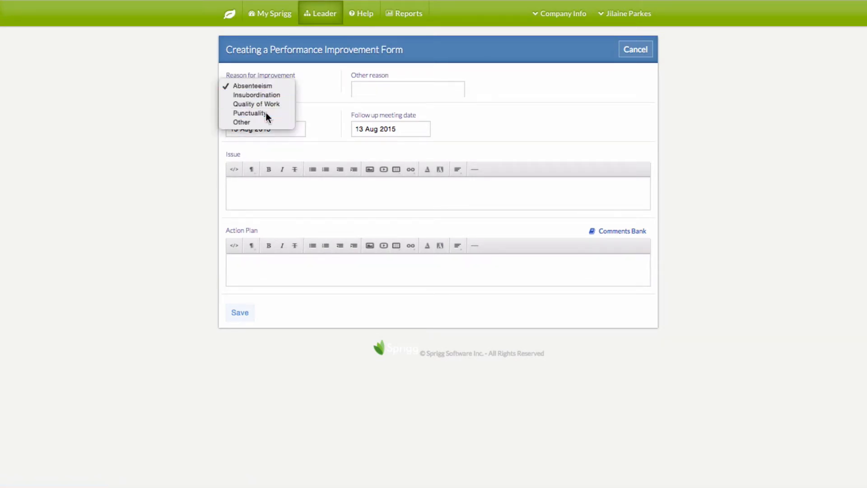
pyautogui.click(379, 89)
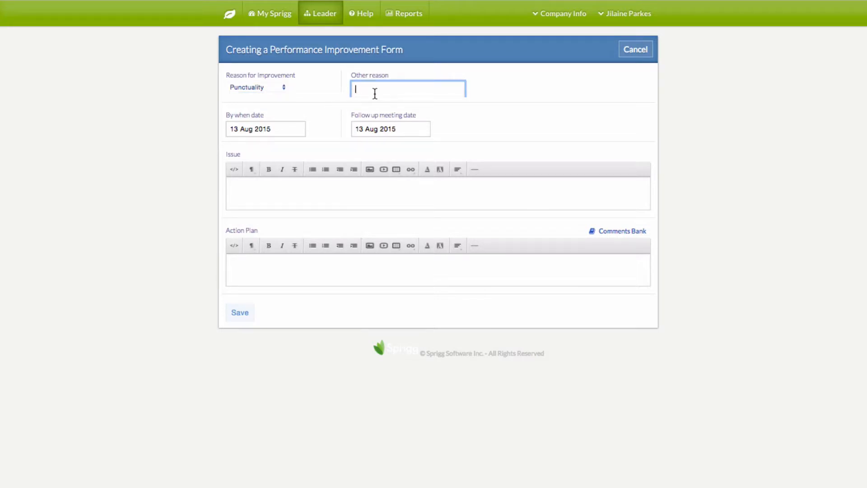
pyautogui.click(284, 129)
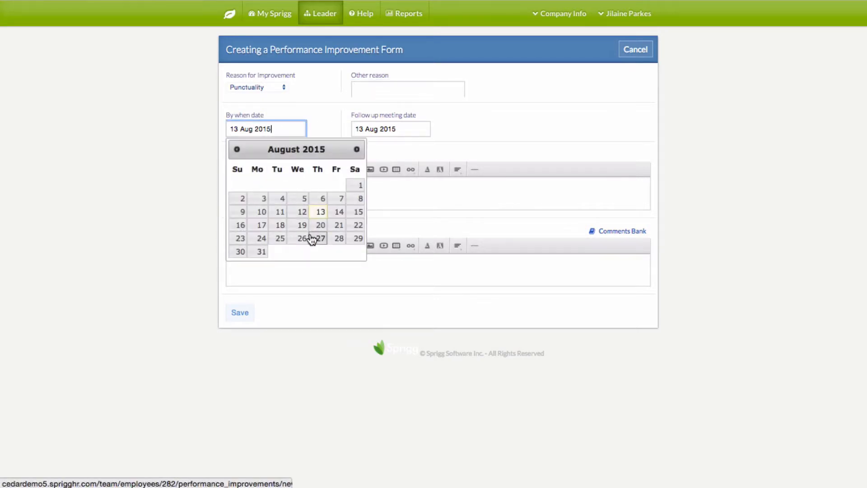
pyautogui.click(321, 225)
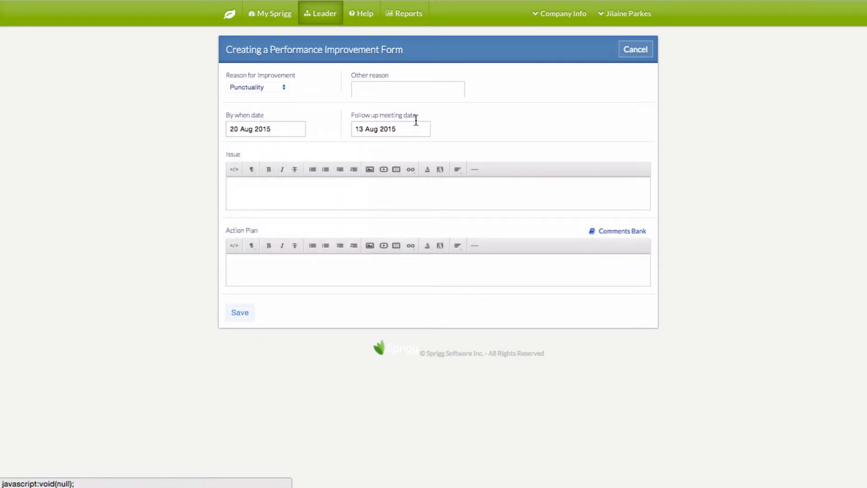
pyautogui.click(412, 129)
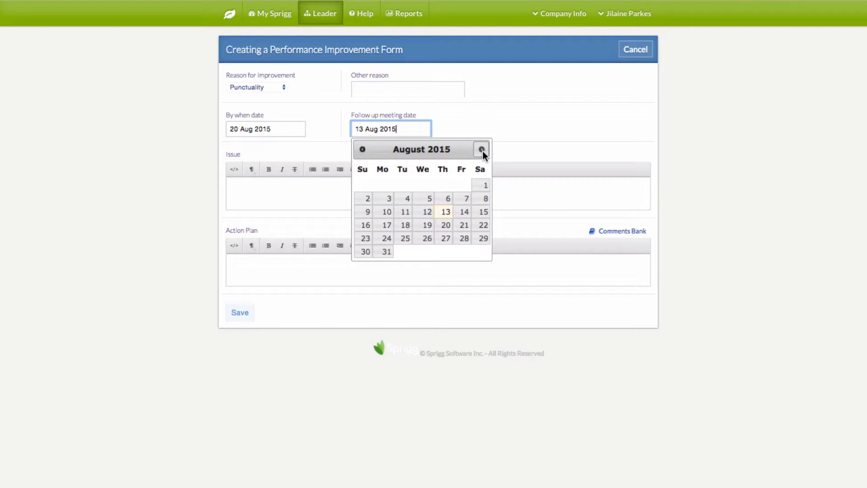
pyautogui.click(386, 252)
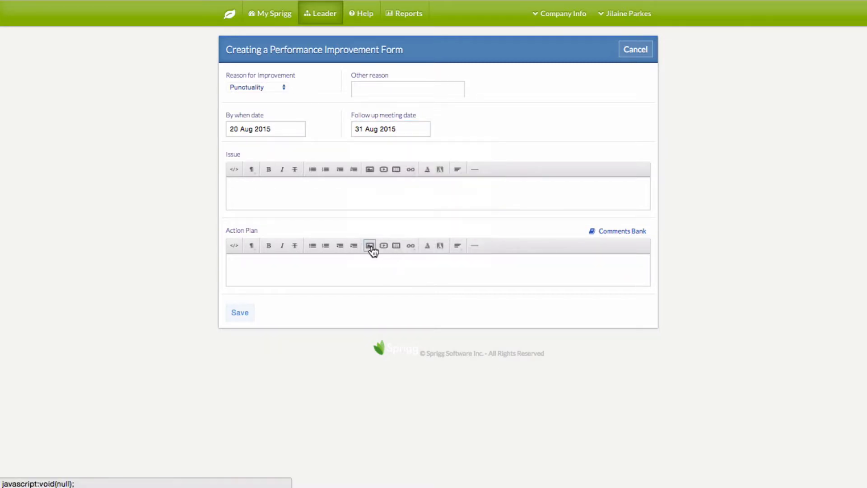
# Add the issue 'You are consistently late for your shift.' and a call-in-if-late action plan, then save
pyautogui.click(342, 193)
pyautogui.write('You')
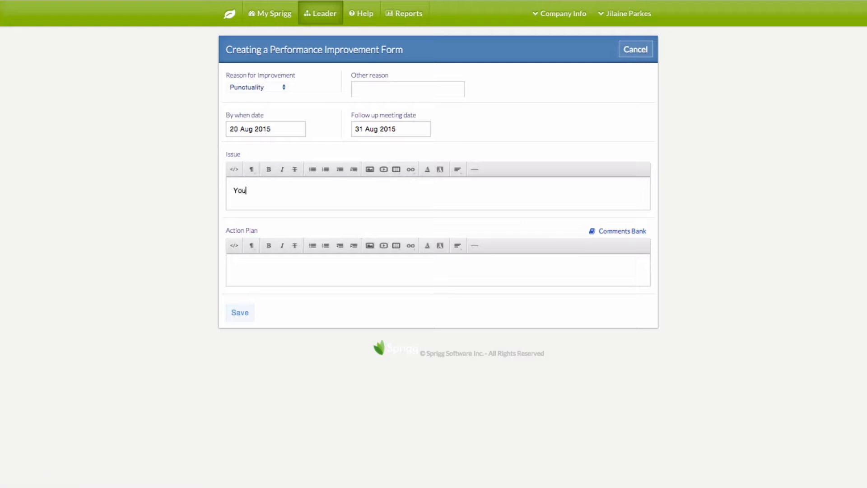
pyautogui.write(' are consistently late for your shift.')
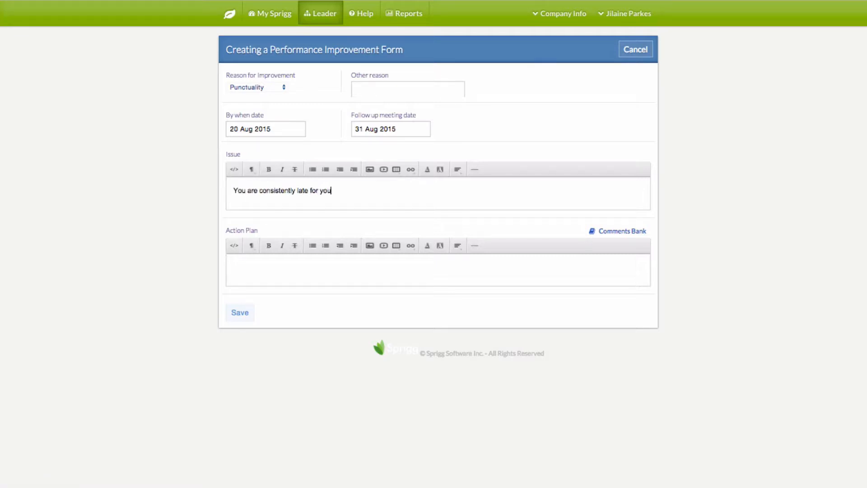
pyautogui.click(369, 271)
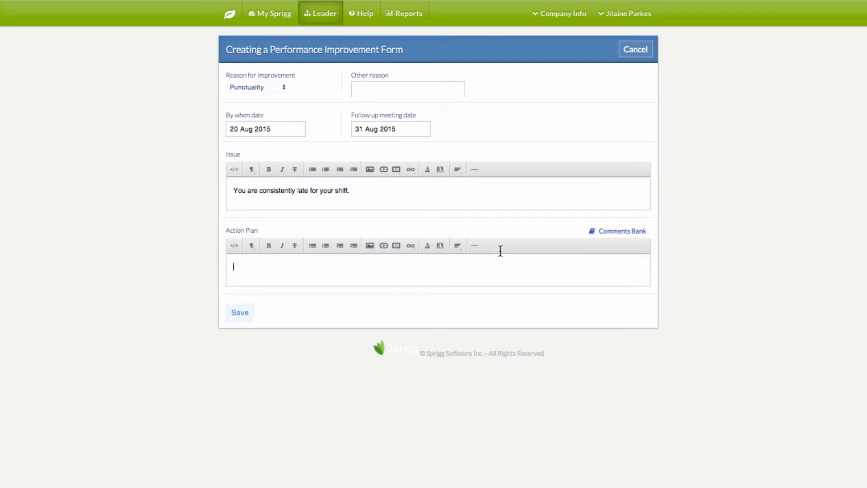
pyautogui.click(616, 232)
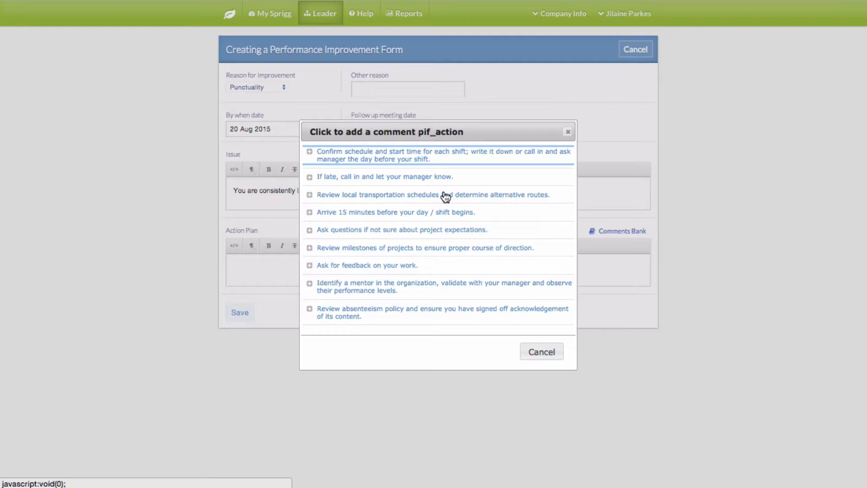
pyautogui.click(424, 177)
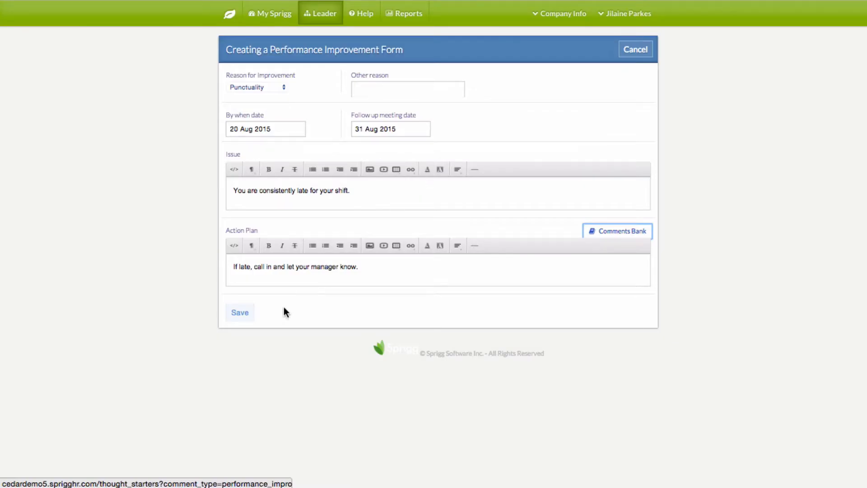
pyautogui.click(247, 312)
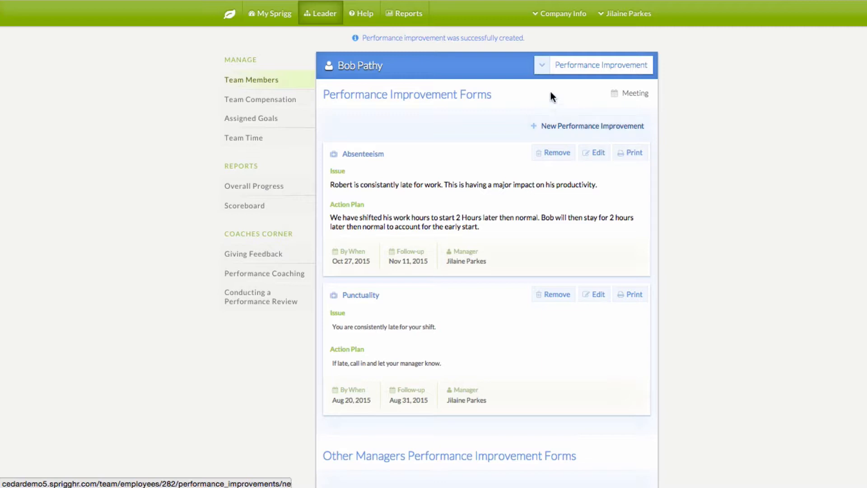
# Open Performance Reviews, keep year 2015, and send the Mid-Year Self Evaluation reminder
pyautogui.click(541, 65)
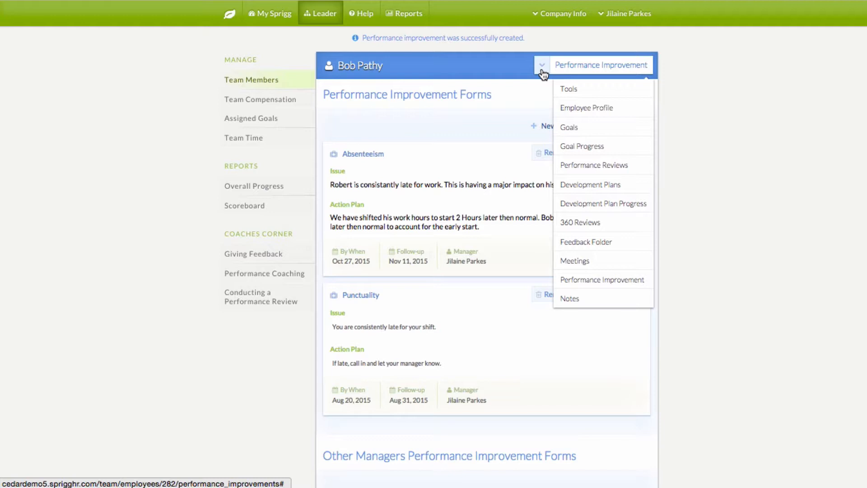
pyautogui.click(590, 165)
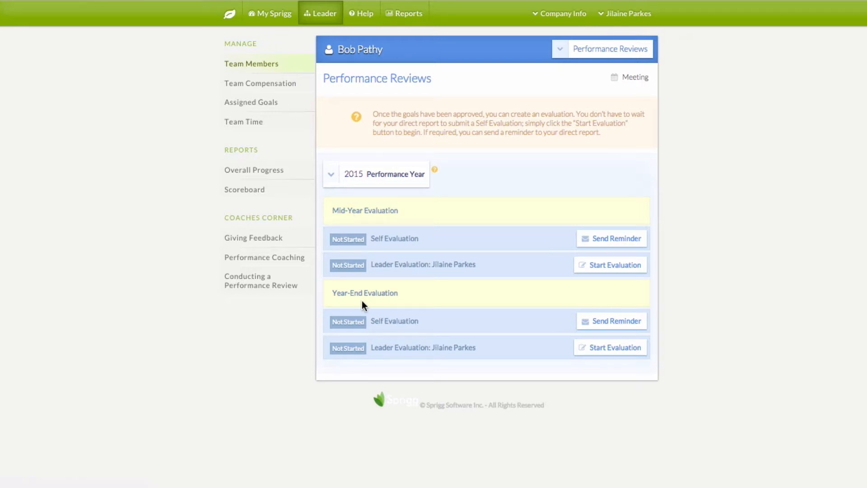
pyautogui.click(332, 181)
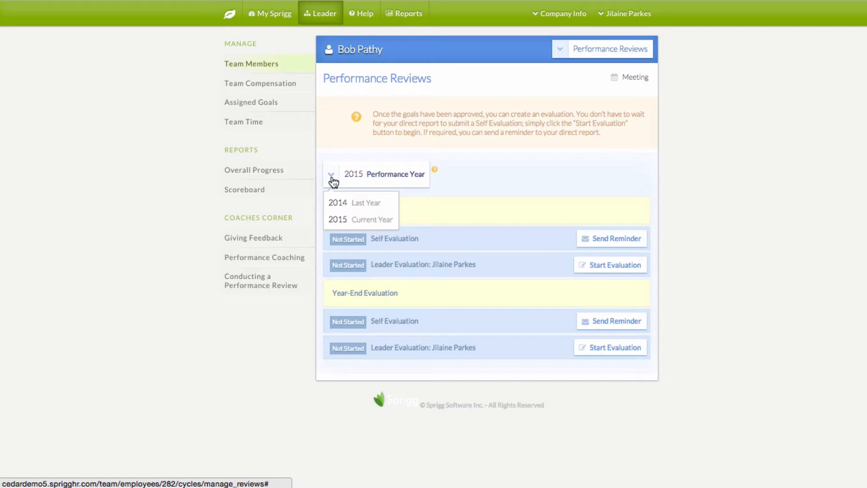
pyautogui.click(501, 170)
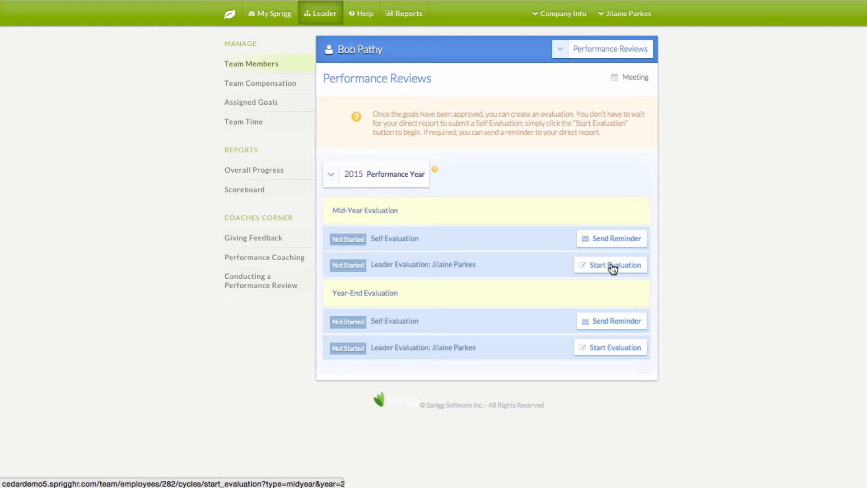
pyautogui.click(602, 239)
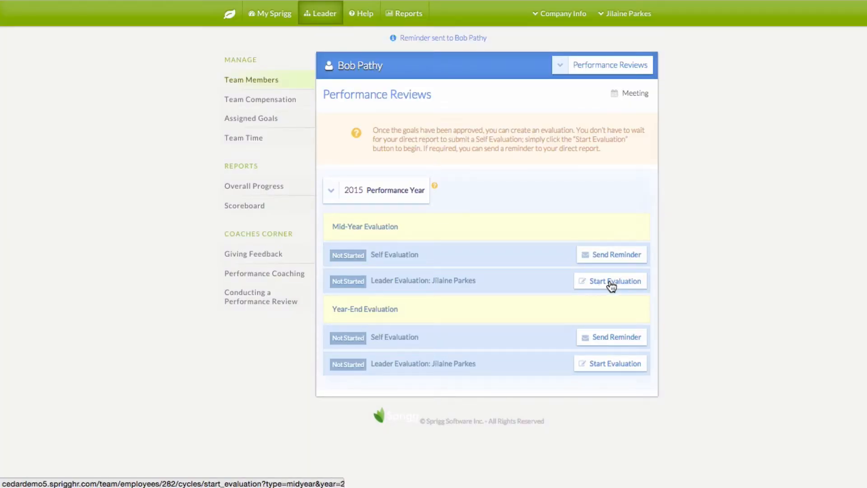
# Start the mid-year leader evaluation and scroll to the goal ratings
pyautogui.click(611, 285)
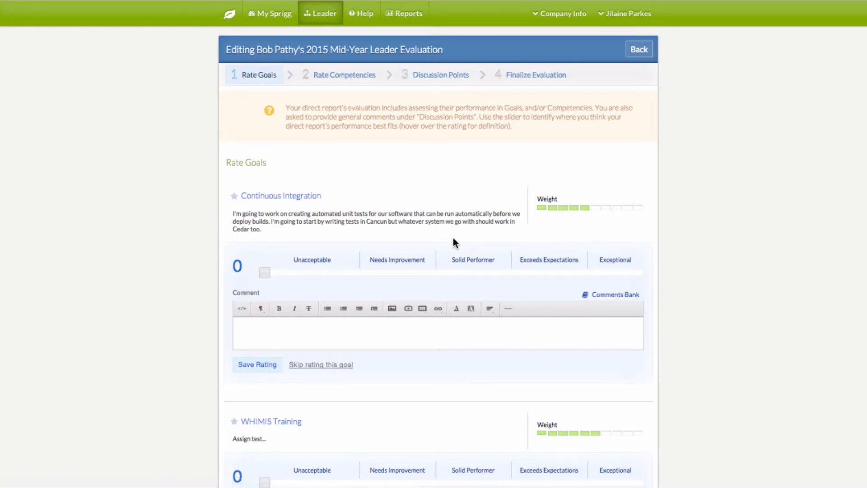
pyautogui.scroll(-1, 454, 238)
pyautogui.moveTo(454, 237)
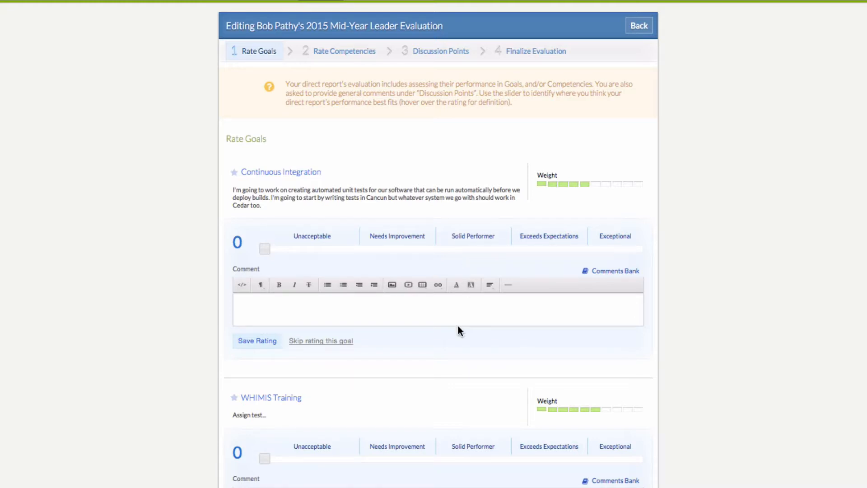
pyautogui.scroll(-1, 293, 224)
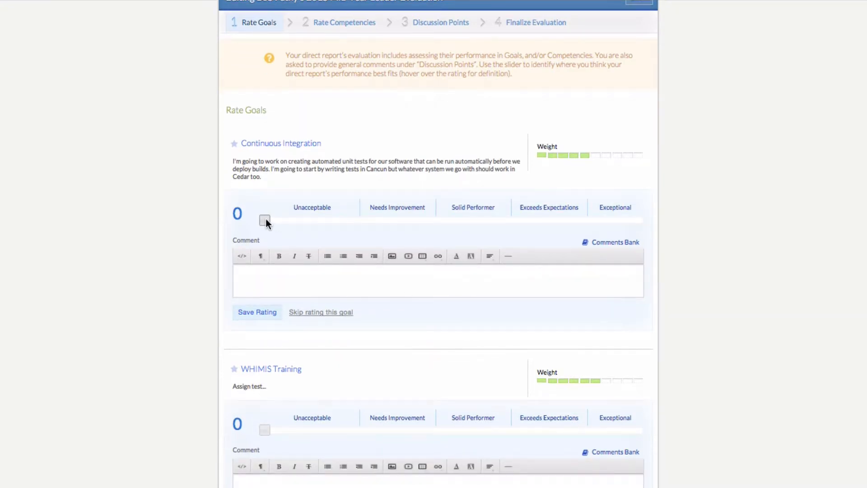
# Set the Continuous Integration goal slider to 51, Solid Performer
pyautogui.moveTo(265, 222); pyautogui.dragTo(398, 220)
pyautogui.moveTo(474, 206)
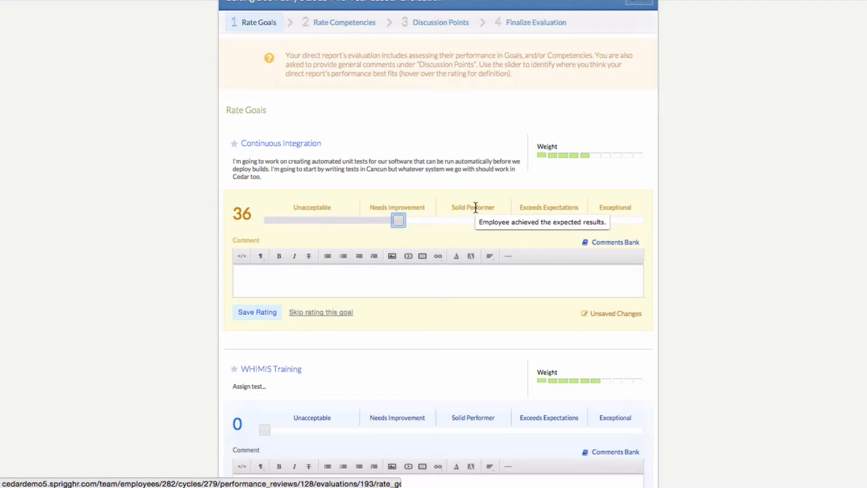
pyautogui.moveTo(420, 208)
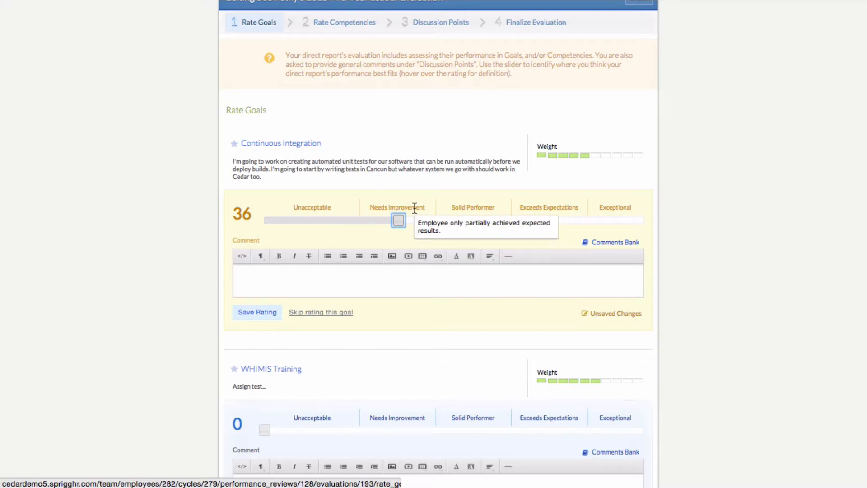
pyautogui.moveTo(401, 222); pyautogui.dragTo(456, 223)
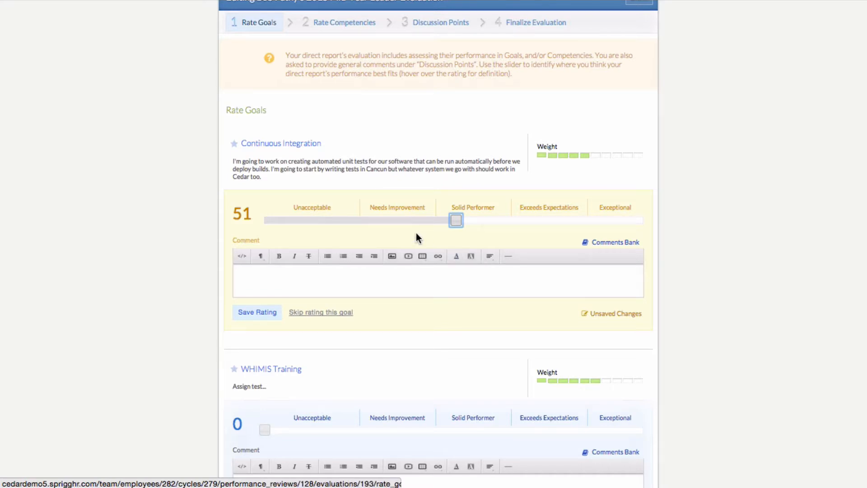
# Add the Comments Bank comment 'Assumes responsibility and is accountable to deliverables' and save the rating
pyautogui.click(419, 279)
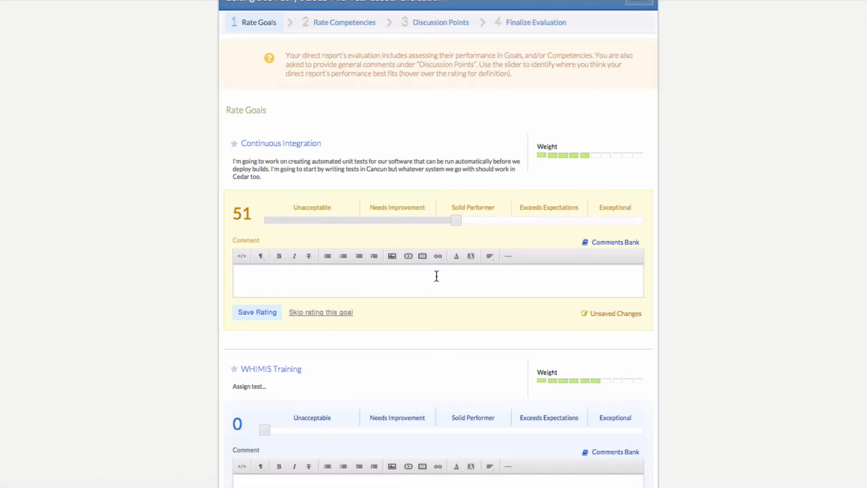
pyautogui.write('sdsdsdsdsds')
pyautogui.press('BackSpace')
pyautogui.press('BackSpace')
pyautogui.press('BackSpace')
pyautogui.press('BackSpace')
pyautogui.press('BackSpace')
pyautogui.press('BackSpace')
pyautogui.press('BackSpace')
pyautogui.press('BackSpace')
pyautogui.press('BackSpace')
pyautogui.press('BackSpace')
pyautogui.press('BackSpace')
pyautogui.press('BackSpace')
pyautogui.click(631, 243)
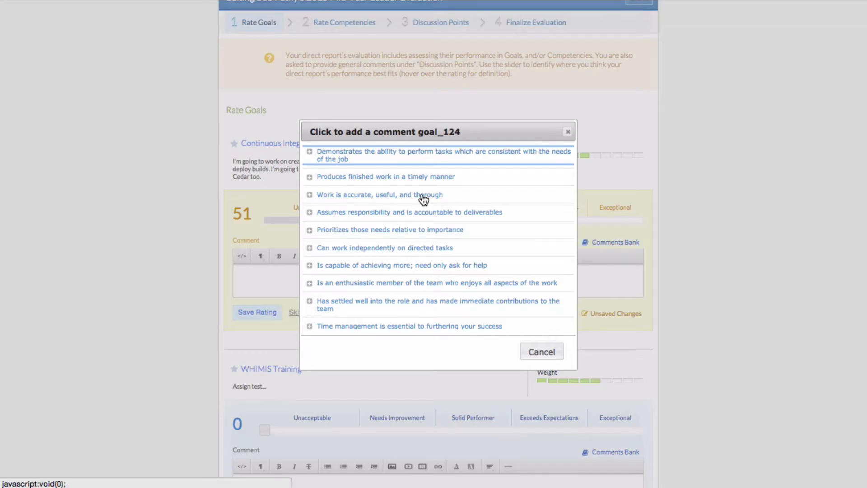
pyautogui.click(400, 221)
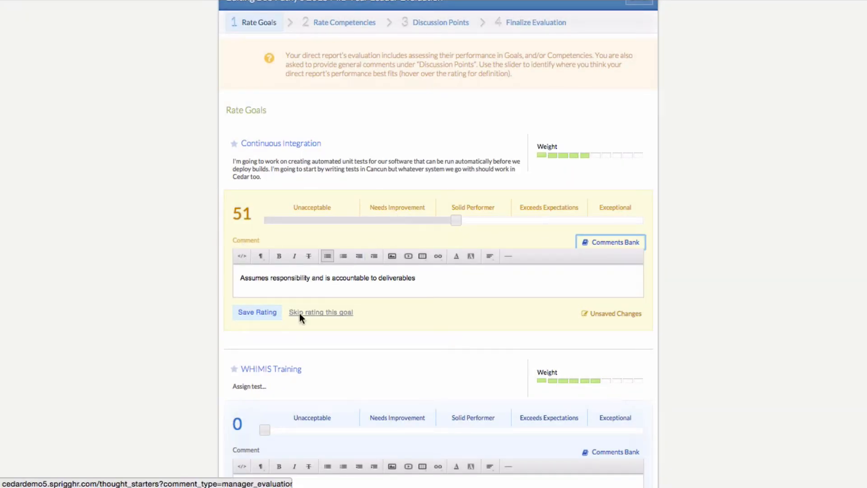
pyautogui.click(256, 311)
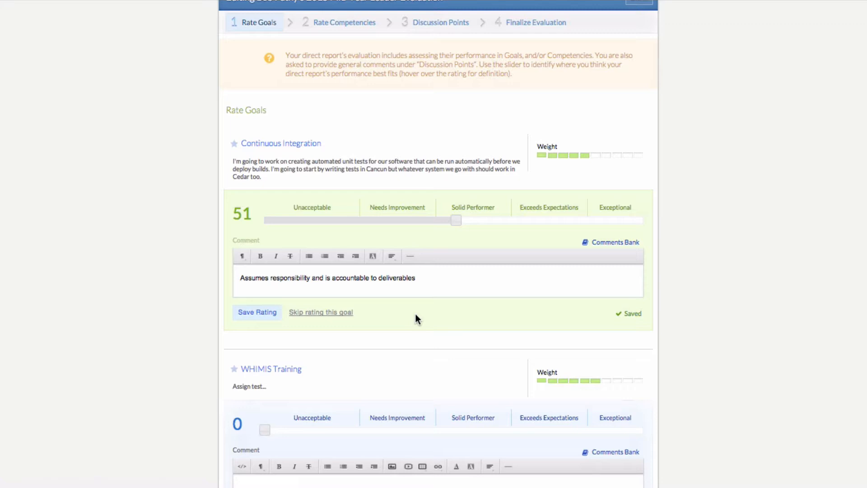
pyautogui.scroll(-3, 483, 273)
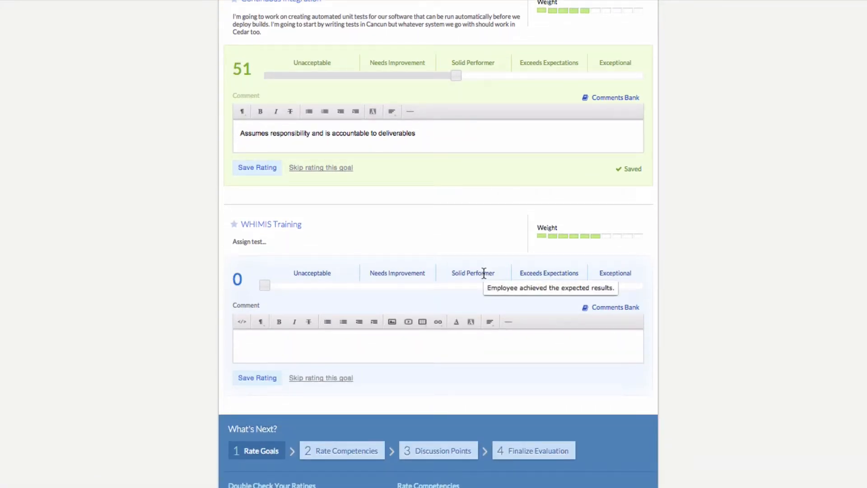
# Save WHIMIS Training at 56 with comment 'test', then proceed to Rate Competencies
pyautogui.scroll(-1, 483, 273)
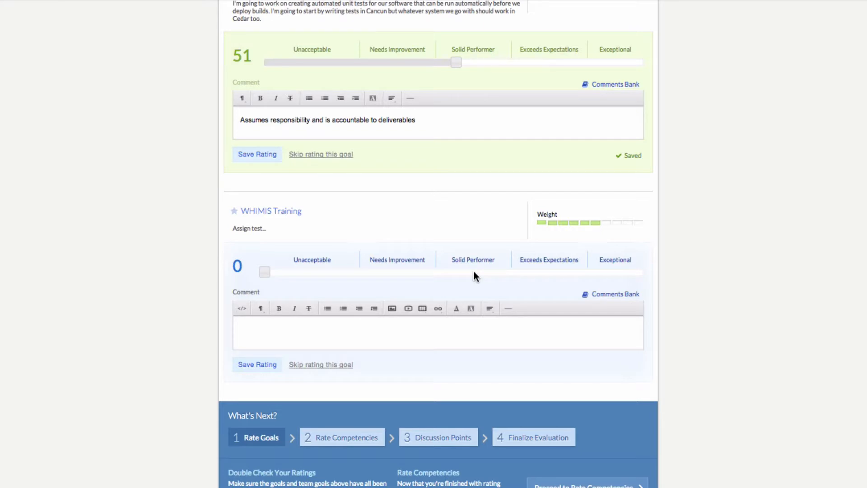
pyautogui.click(474, 272)
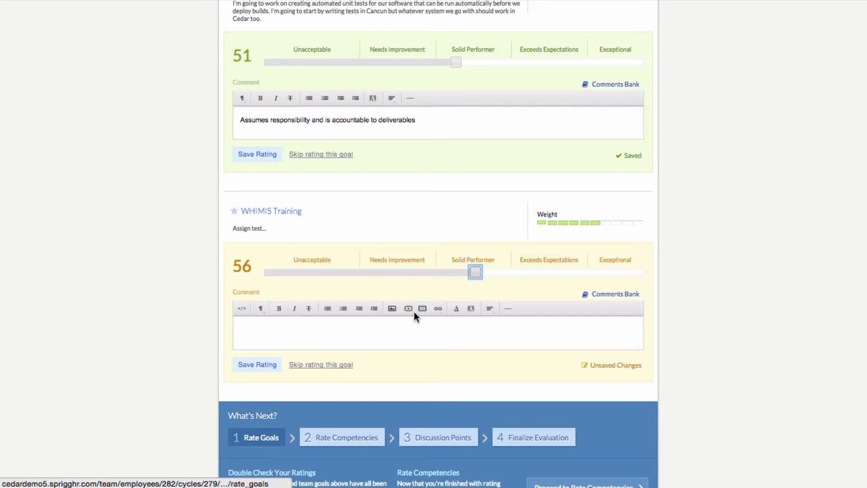
pyautogui.click(358, 326)
pyautogui.write('te')
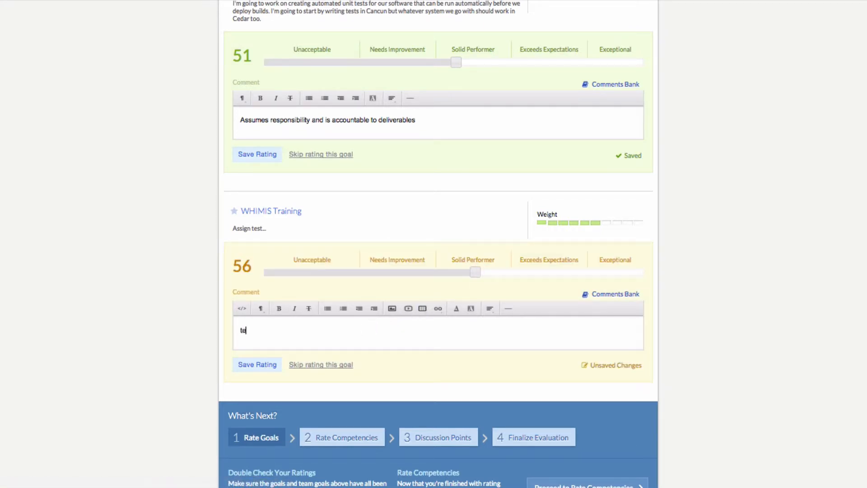
pyautogui.write('st')
pyautogui.click(273, 366)
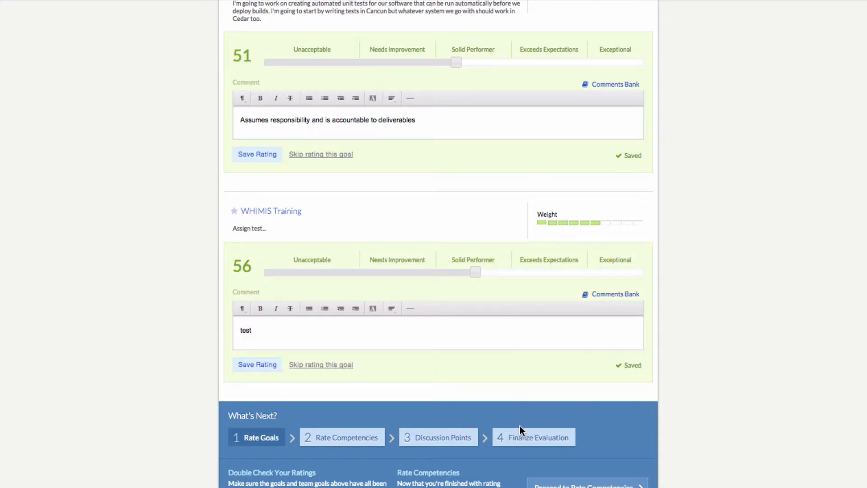
pyautogui.scroll(-3, 520, 426)
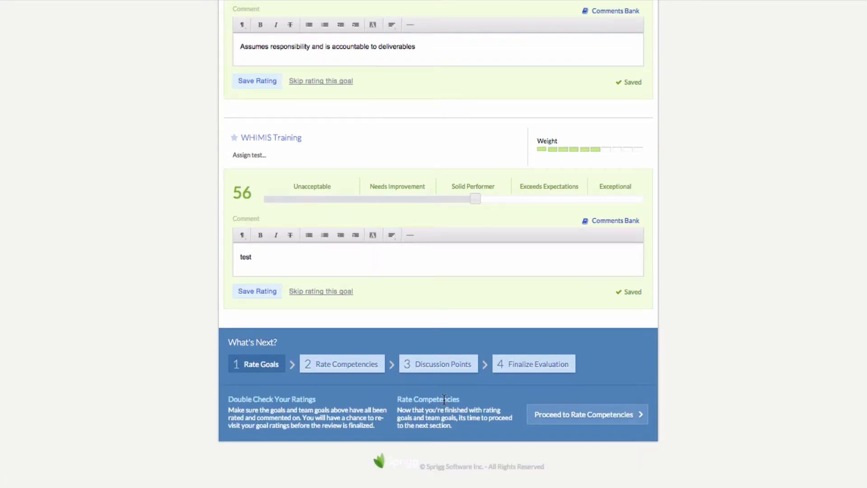
pyautogui.click(570, 420)
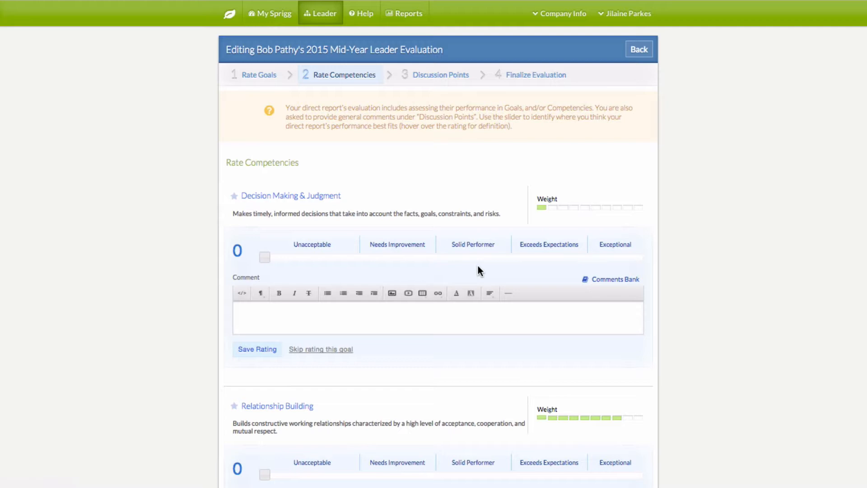
# Save Decision Making & Judgment at 53 with the timely-work comment from the Comments Bank
pyautogui.click(464, 257)
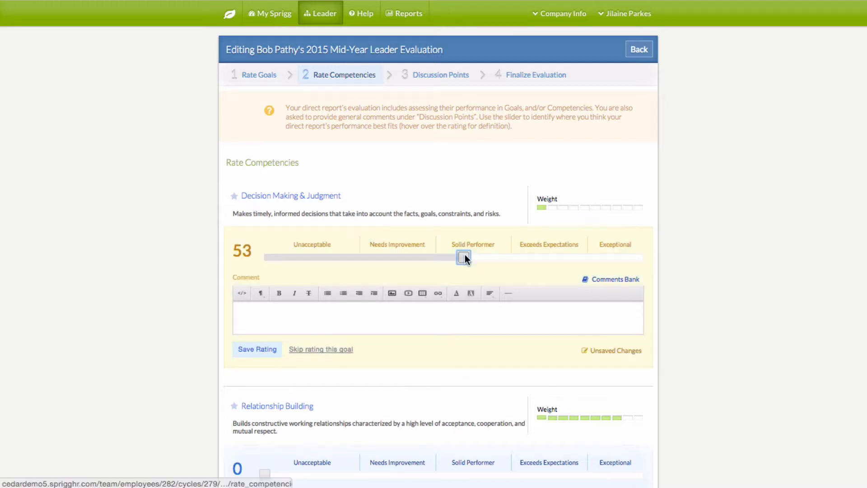
pyautogui.click(368, 319)
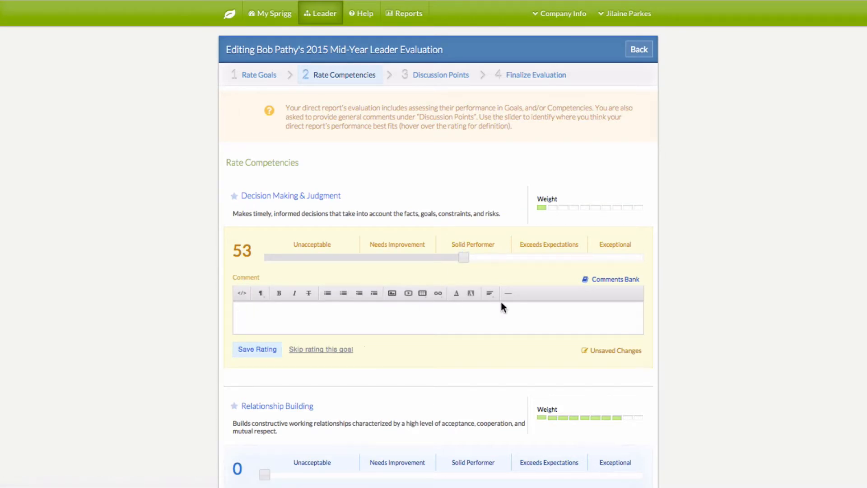
pyautogui.click(609, 279)
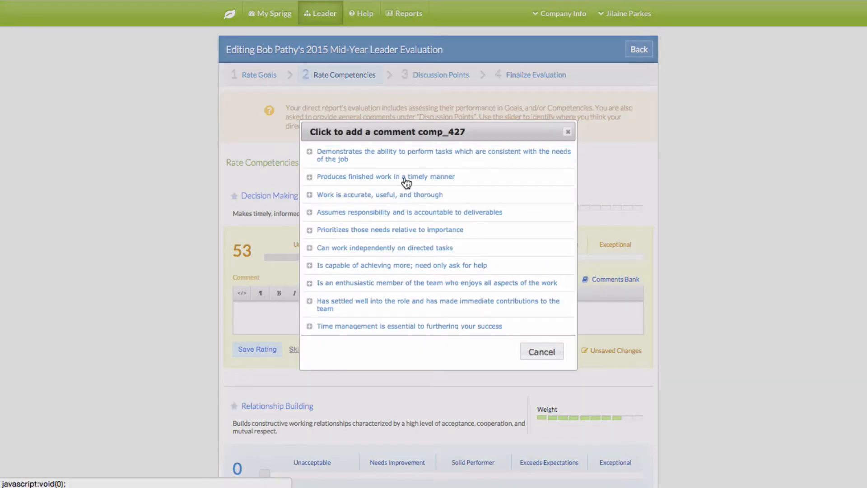
pyautogui.click(407, 179)
pyautogui.click(251, 352)
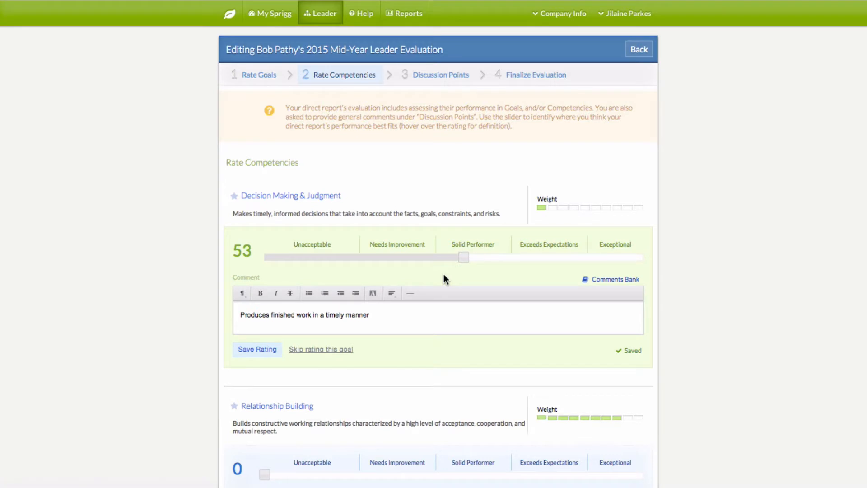
# Save Relationship Building at 54 with the comment 'test'
pyautogui.scroll(-4, 443, 289)
pyautogui.scroll(-1, 445, 306)
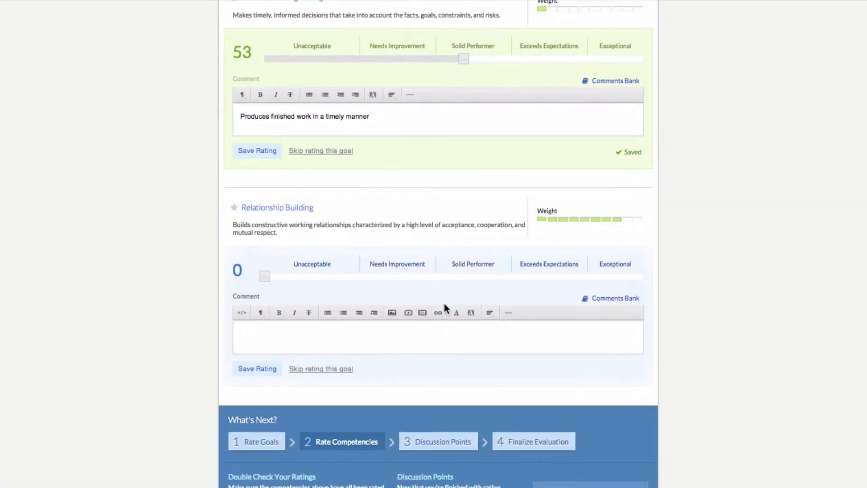
pyautogui.click(465, 276)
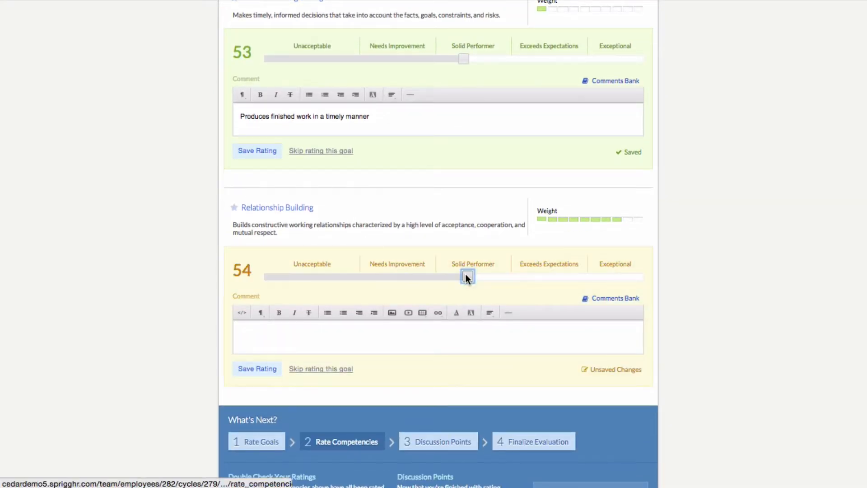
pyautogui.click(345, 337)
pyautogui.write('test')
pyautogui.click(270, 368)
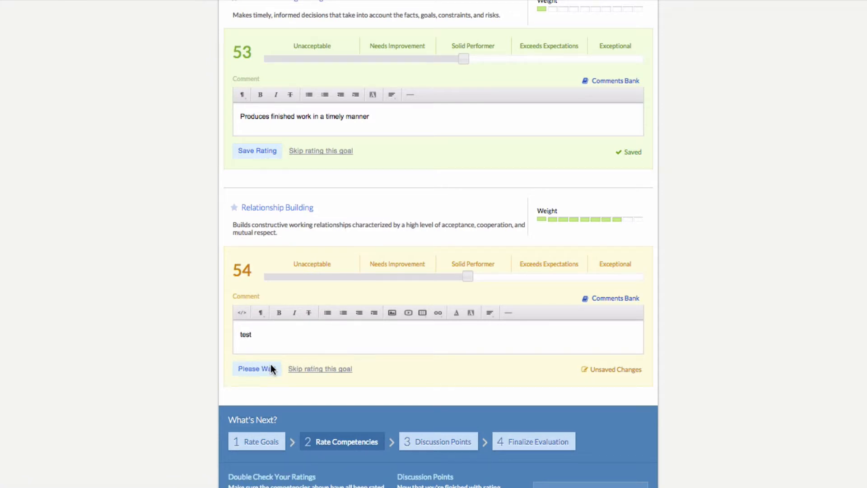
# Review the goal ratings, then return to the competency ratings
pyautogui.scroll(6, 537, 343)
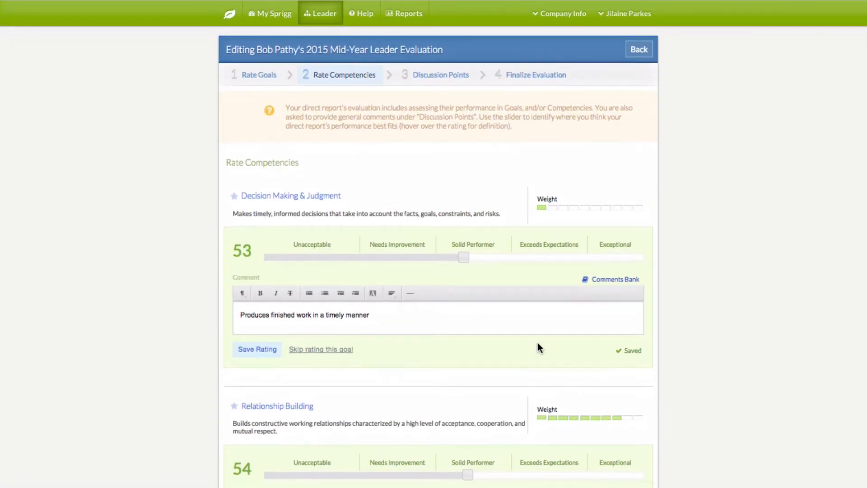
pyautogui.click(269, 78)
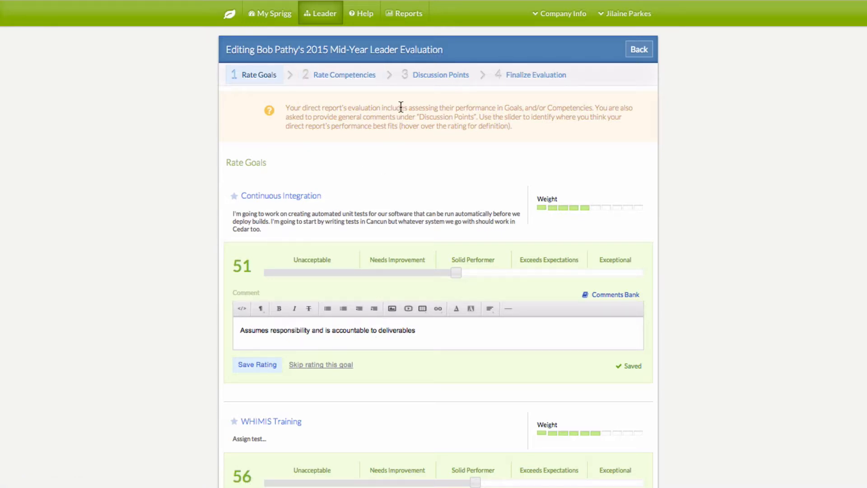
pyautogui.click(373, 79)
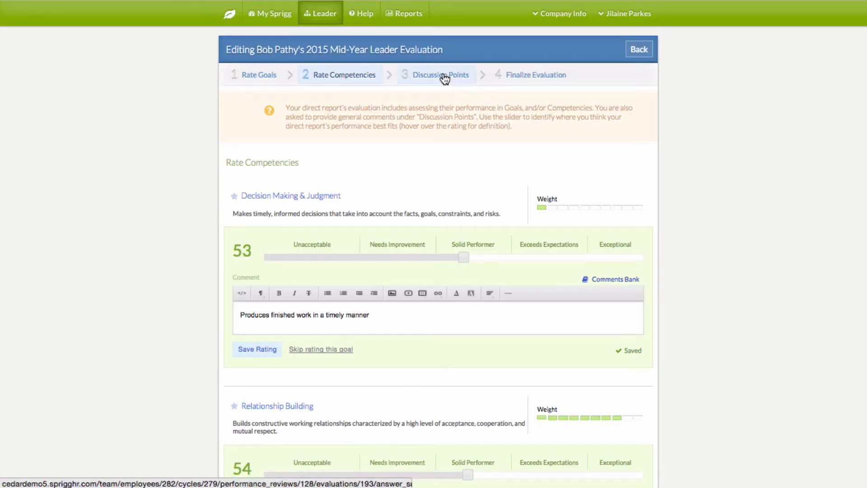
pyautogui.scroll(-6, 480, 191)
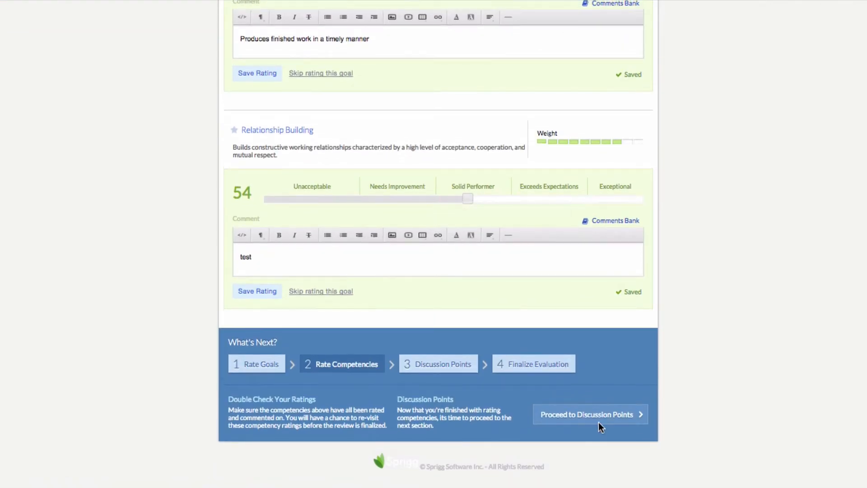
# Move on to the Discussion Points step of the leader evaluation
pyautogui.click(592, 417)
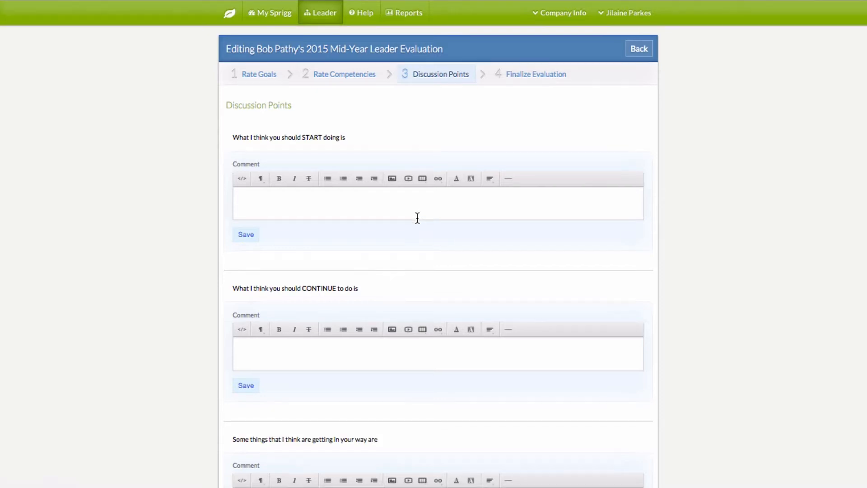
pyautogui.scroll(-2, 417, 218)
pyautogui.scroll(-3, 416, 217)
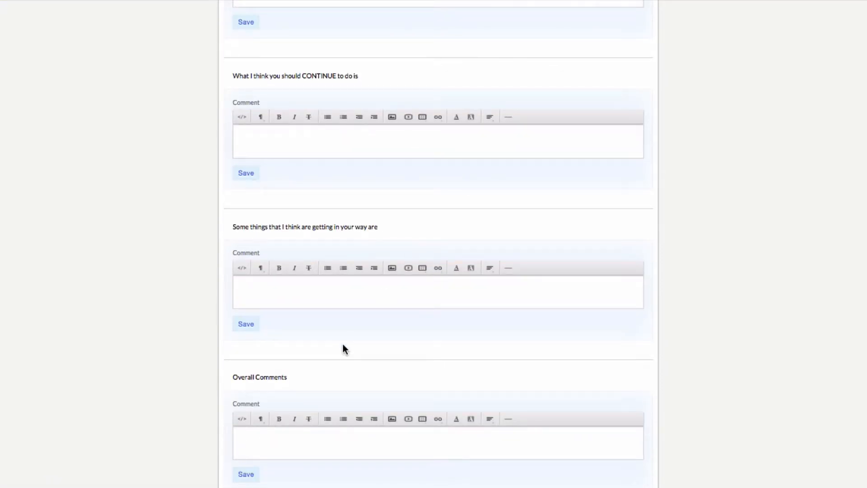
pyautogui.scroll(5, 343, 344)
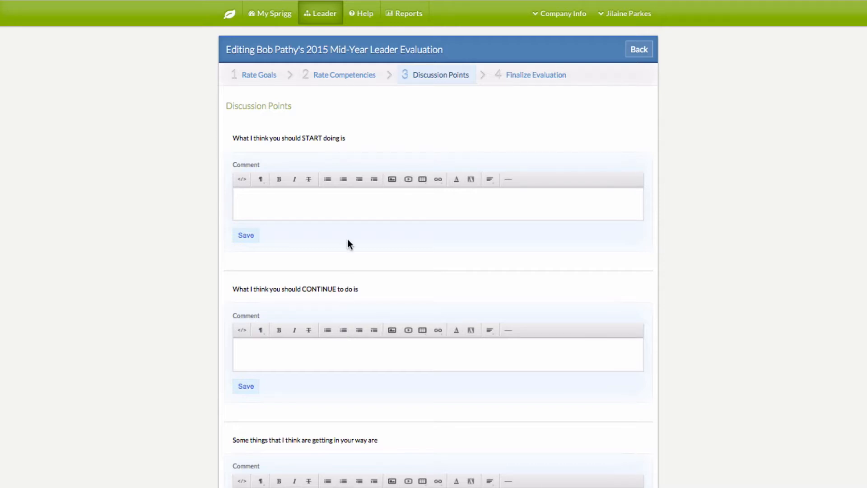
# Save 'test' as the answer to the START and CONTINUE discussion points
pyautogui.click(312, 202)
pyautogui.write('test')
pyautogui.click(256, 234)
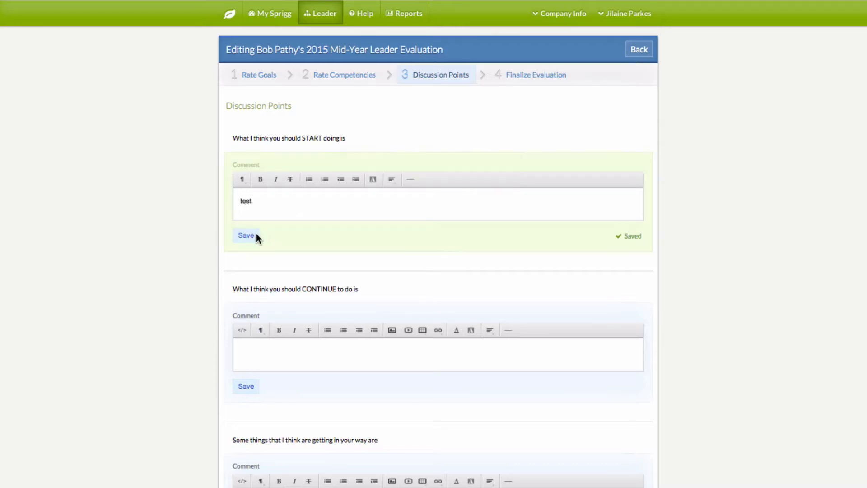
pyautogui.scroll(-3, 332, 276)
pyautogui.click(289, 220)
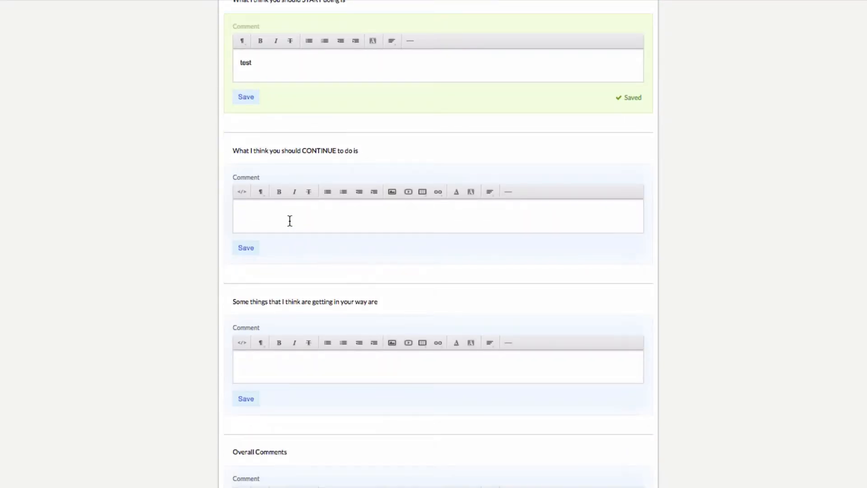
pyautogui.write('test')
pyautogui.click(246, 248)
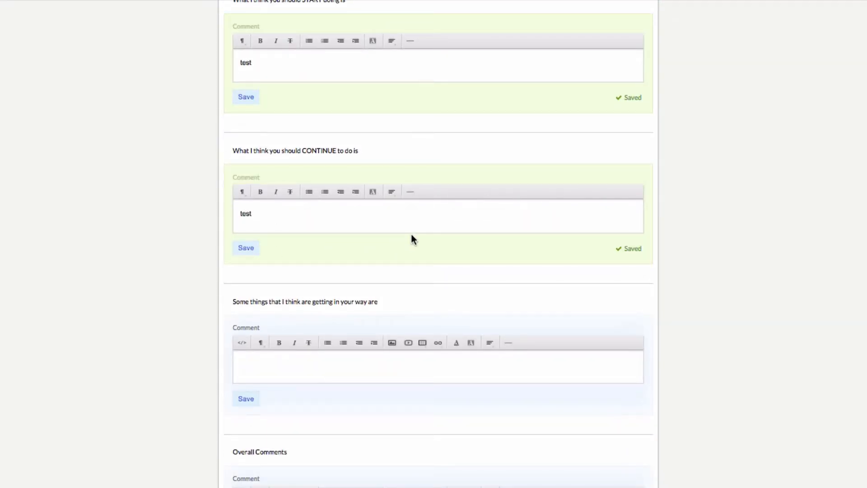
# Save 'test' for the getting-in-the-way point and Overall Comments
pyautogui.scroll(-4, 411, 239)
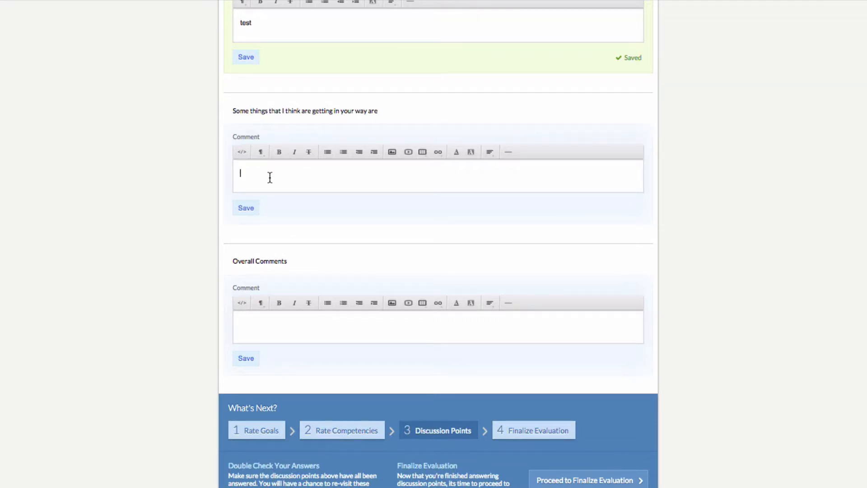
pyautogui.write('test')
pyautogui.click(247, 205)
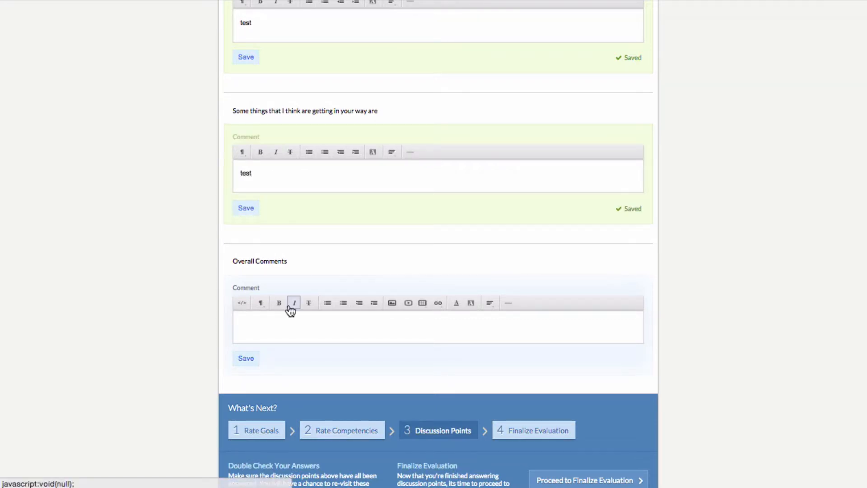
pyautogui.write('test')
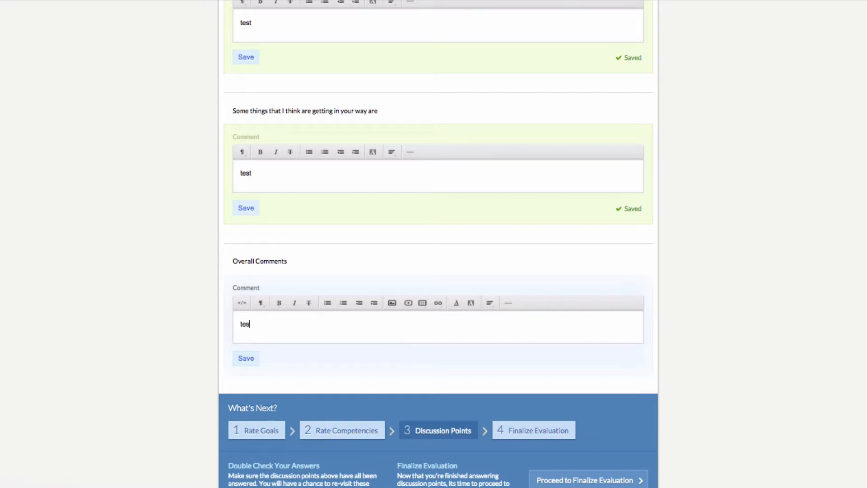
pyautogui.click(248, 358)
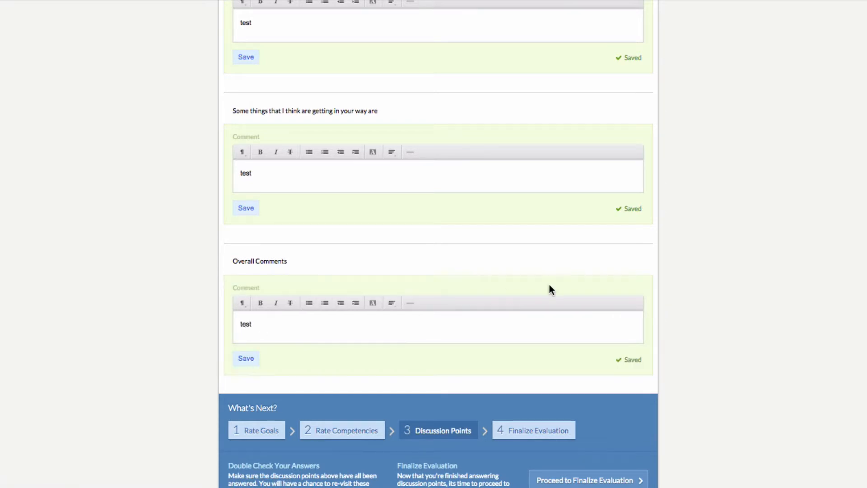
pyautogui.scroll(-3, 576, 287)
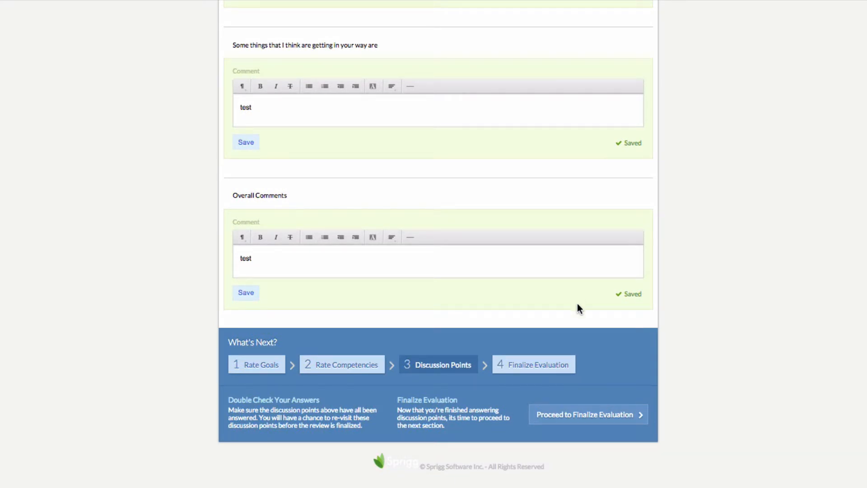
# Finalize the 2015 mid-year leader evaluation and confirm the finalization
pyautogui.click(569, 414)
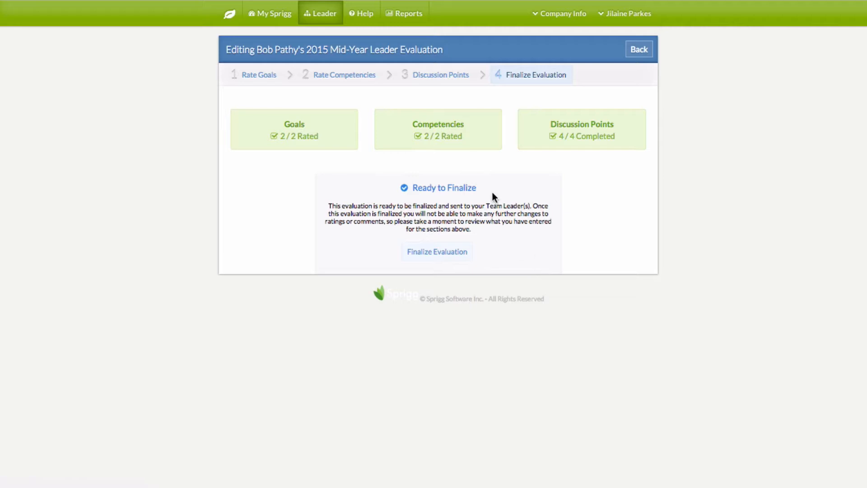
pyautogui.click(430, 254)
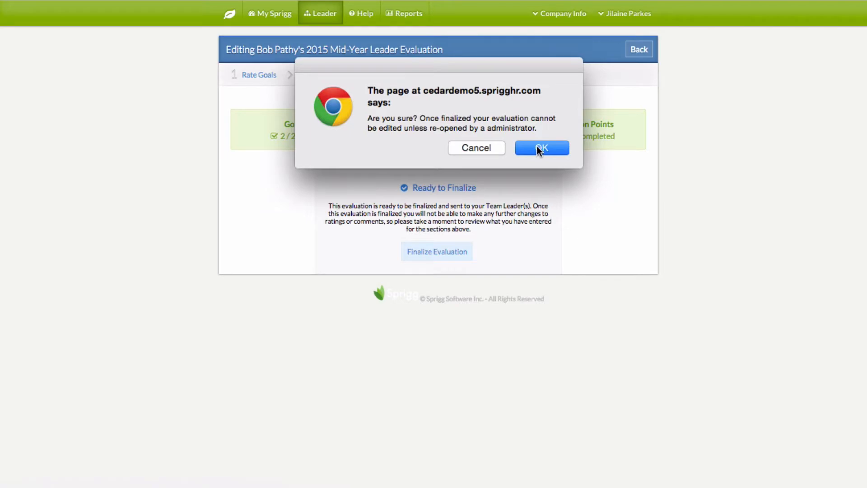
pyautogui.click(539, 149)
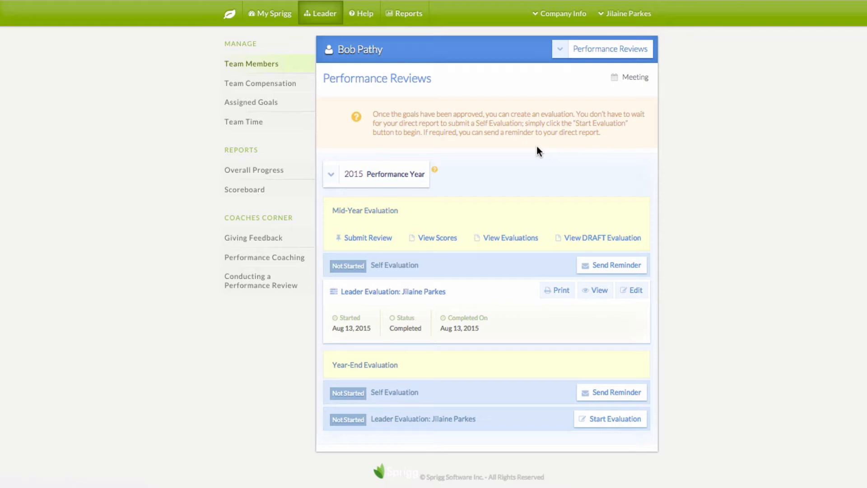
# Log out of the leader account and sign in with the employee's e-mail and password
pyautogui.click(612, 14)
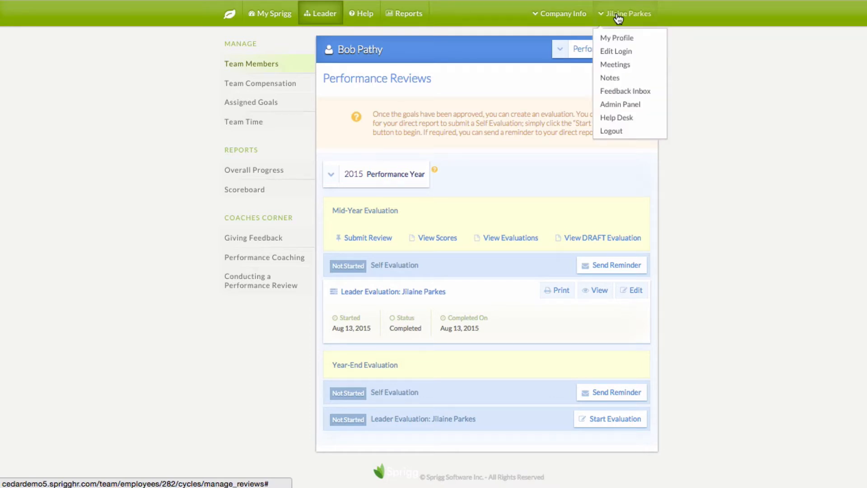
pyautogui.click(609, 131)
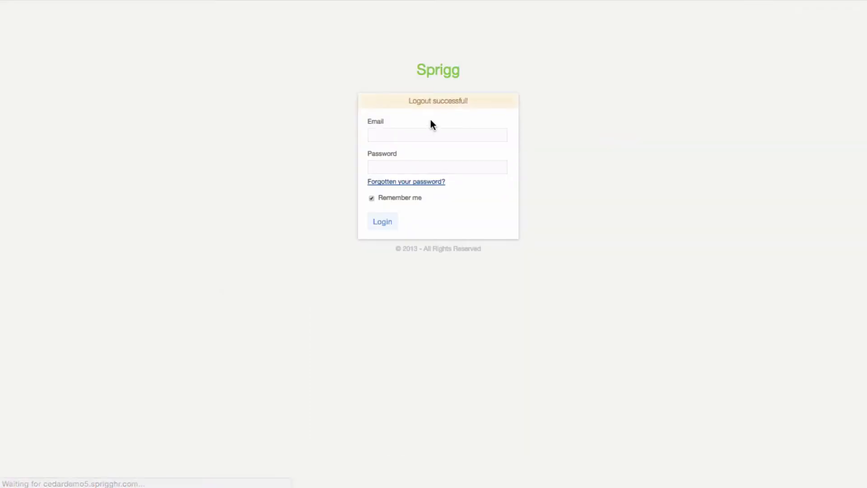
pyautogui.click(384, 132)
pyautogui.write('rp')
pyautogui.press('Down')
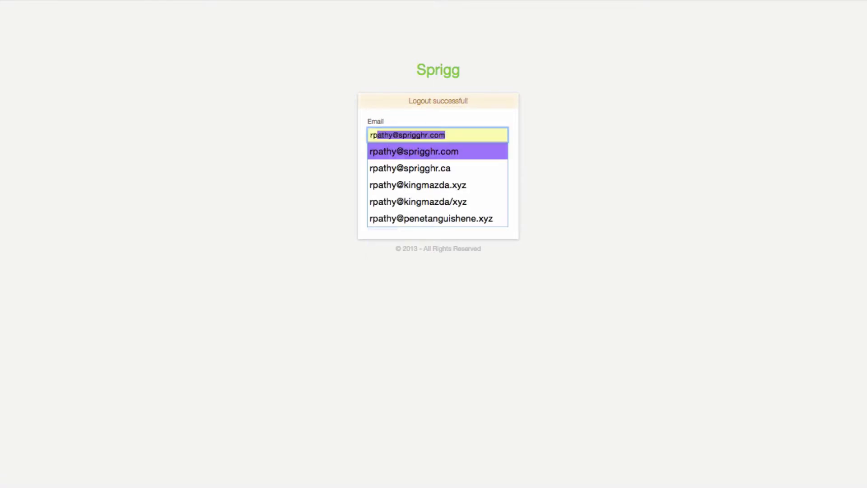
pyautogui.press('Tab')
pyautogui.write('••••••••••')
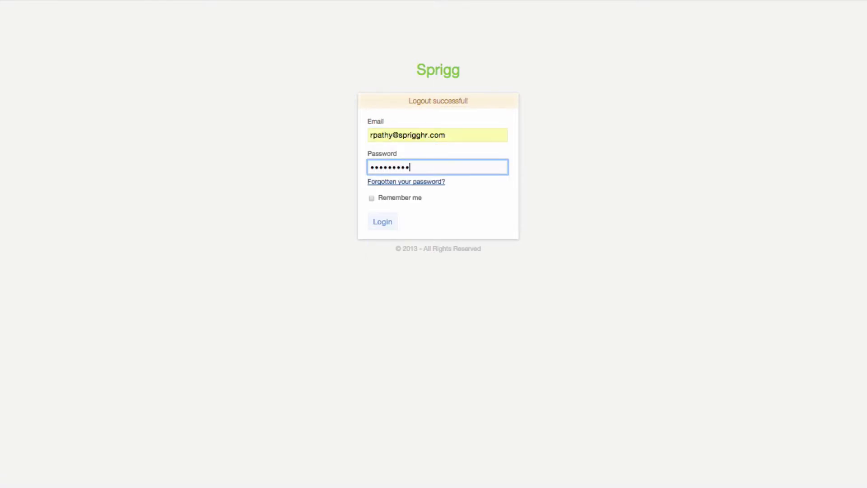
pyautogui.press('Return')
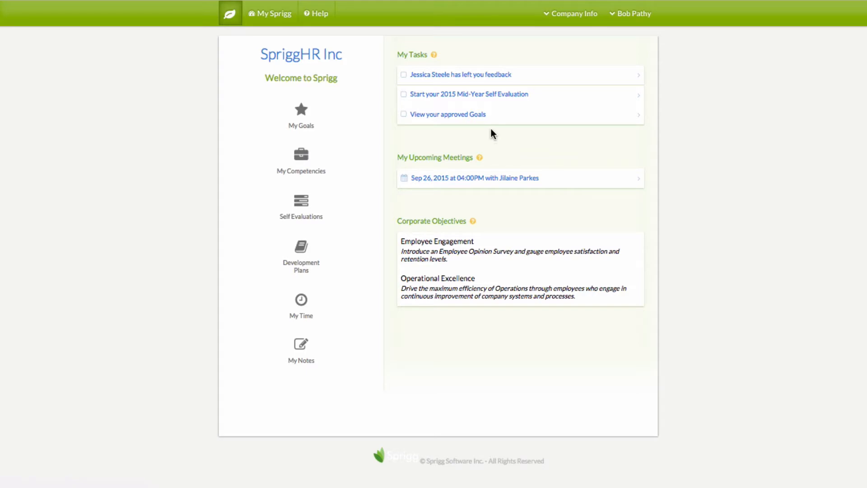
# Start the 2015 mid-year self evaluation and save Continuous Integration at 50 with comment 'test'
pyautogui.click(434, 96)
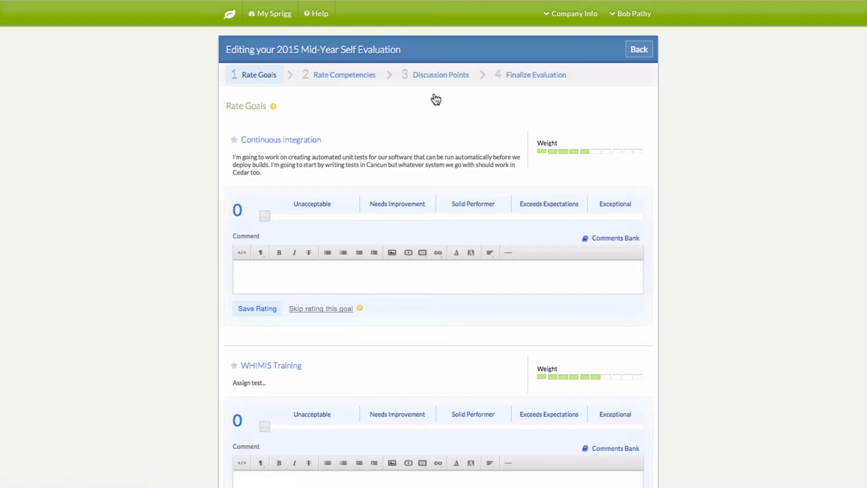
pyautogui.click(452, 217)
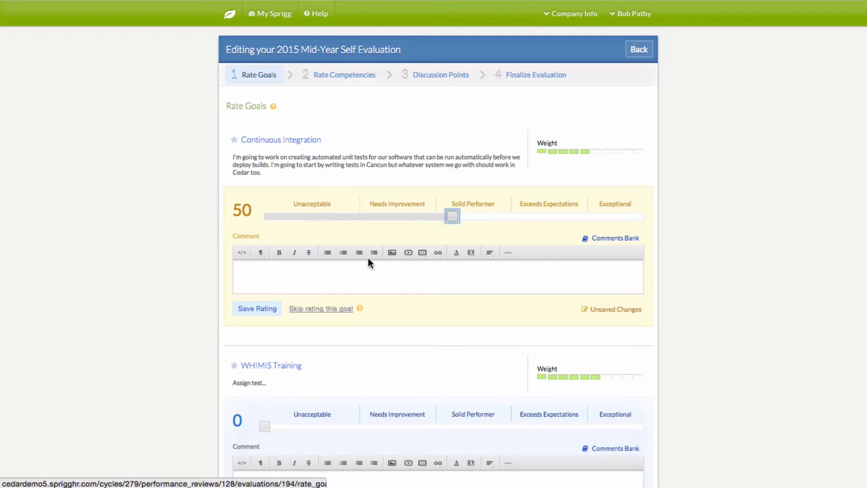
pyautogui.click(324, 280)
pyautogui.write('test')
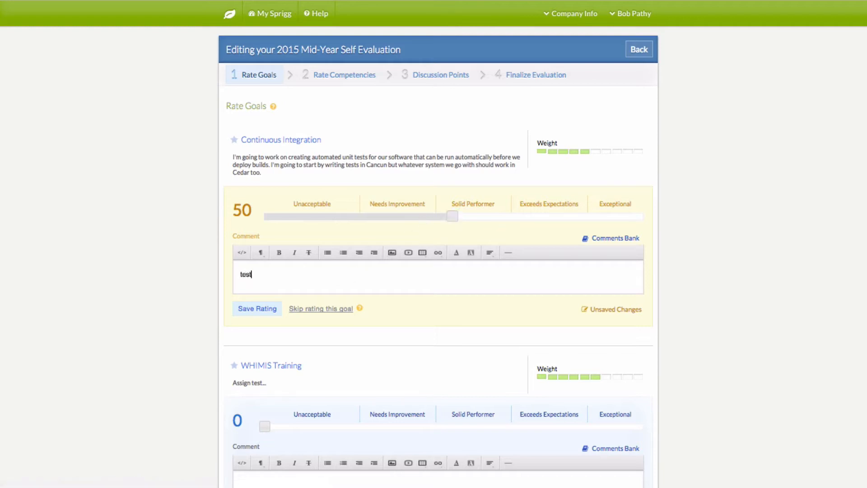
pyautogui.click(256, 313)
pyautogui.scroll(-4, 469, 309)
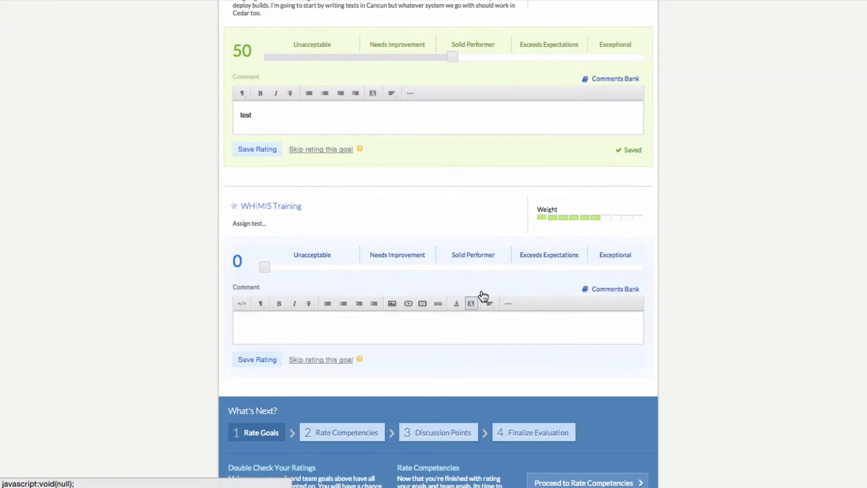
# Save WHIMIS Training at 72 with comment 'test', then proceed to competencies
pyautogui.click(536, 266)
pyautogui.click(366, 325)
pyautogui.write('test')
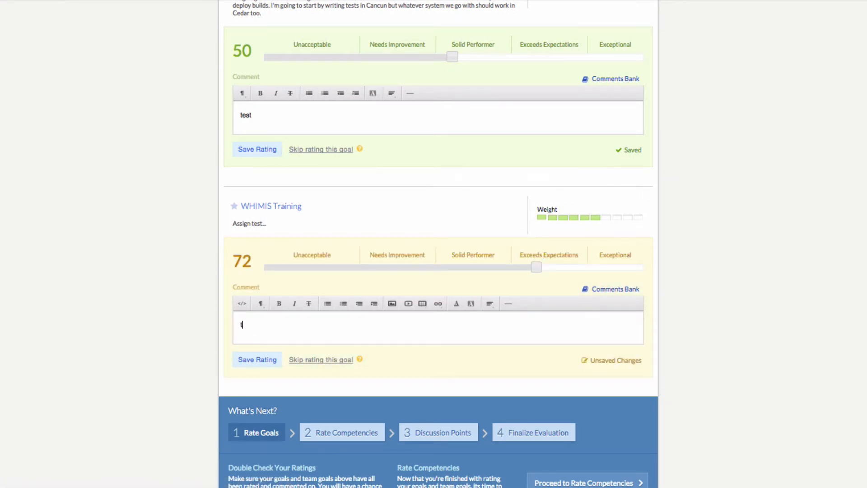
pyautogui.click(262, 359)
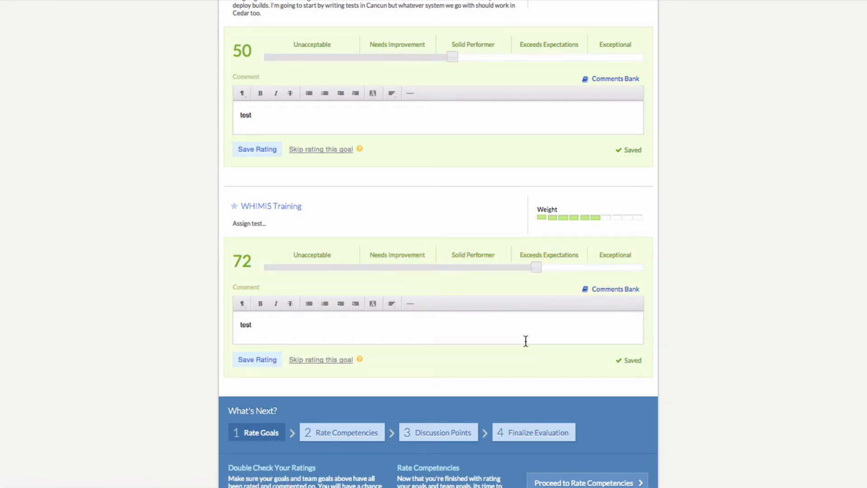
pyautogui.scroll(-2, 525, 341)
pyautogui.click(583, 418)
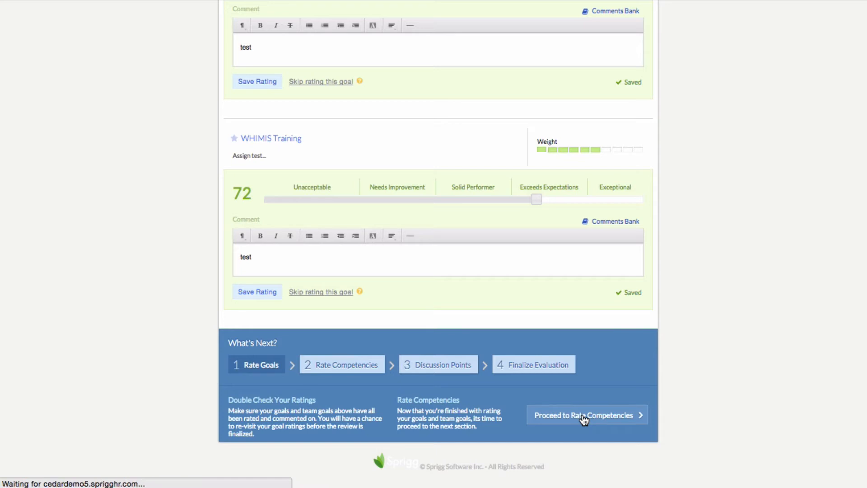
# Save Decision Making & Judgment at 72 with the comment 'test'
pyautogui.click(536, 200)
pyautogui.click(374, 269)
pyautogui.write('test')
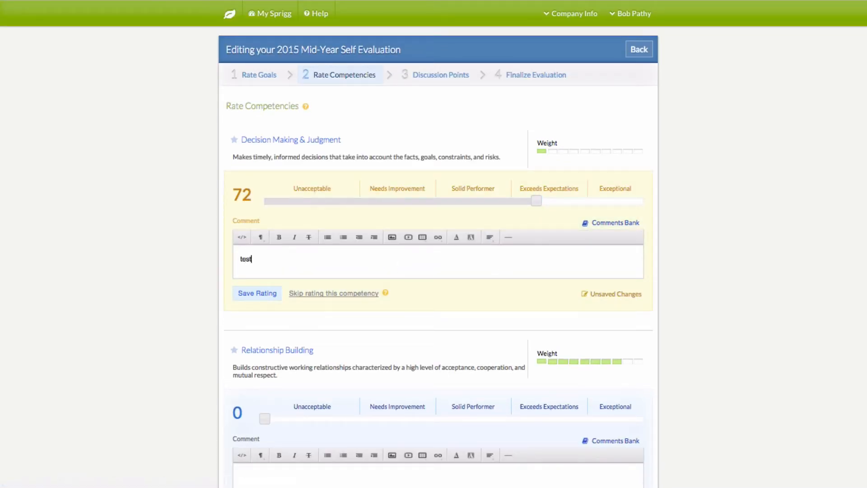
pyautogui.click(257, 294)
pyautogui.scroll(-5, 470, 257)
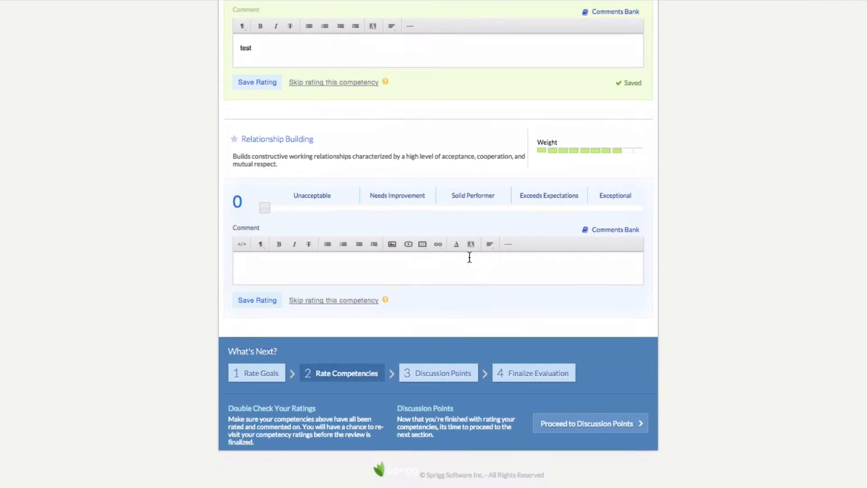
# Save Relationship Building at 46 with comment 'test', then proceed to Discussion Points
pyautogui.click(435, 206)
pyautogui.click(361, 260)
pyautogui.write('tes')
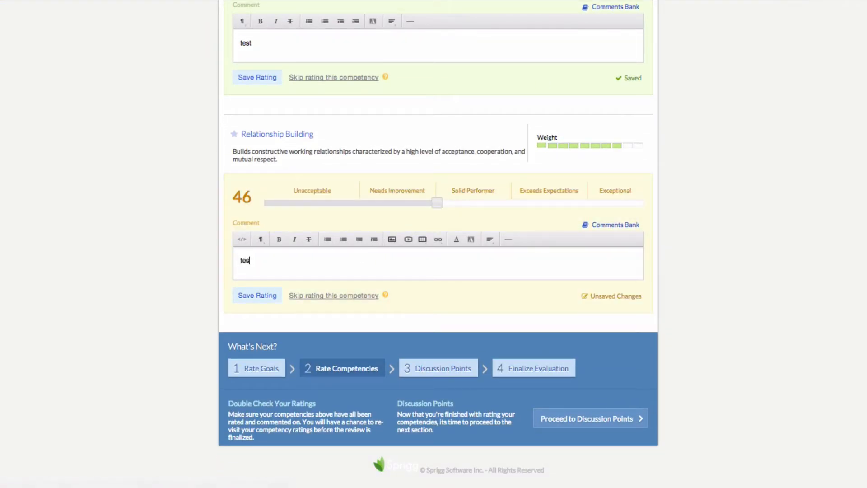
pyautogui.write('t')
pyautogui.click(263, 296)
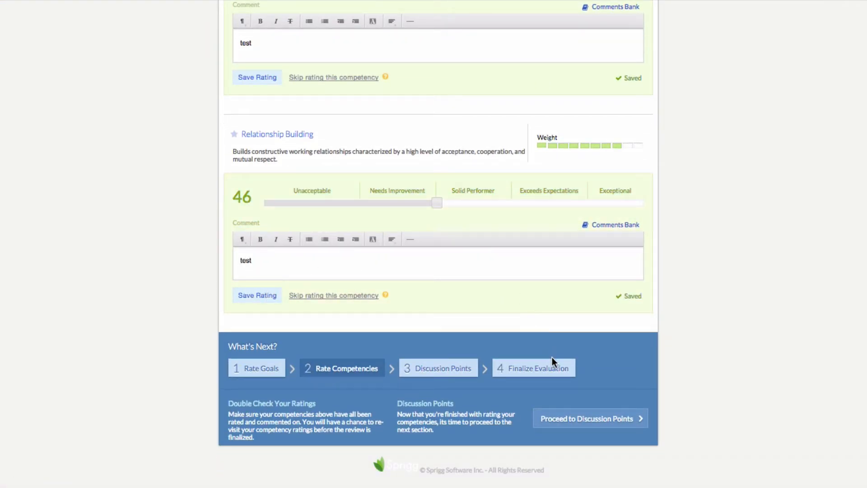
pyautogui.click(591, 418)
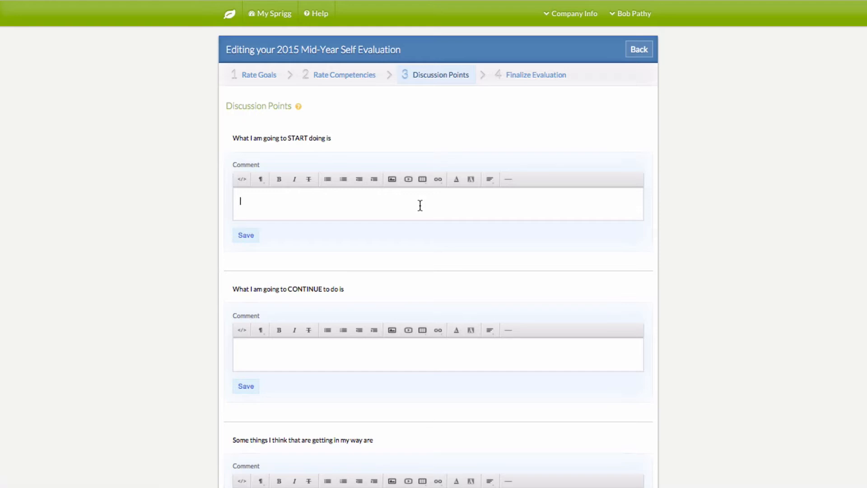
# Save 'test' as the answer to the START and CONTINUE discussion points
pyautogui.write('test')
pyautogui.click(248, 235)
pyautogui.scroll(-3, 394, 283)
pyautogui.click(353, 259)
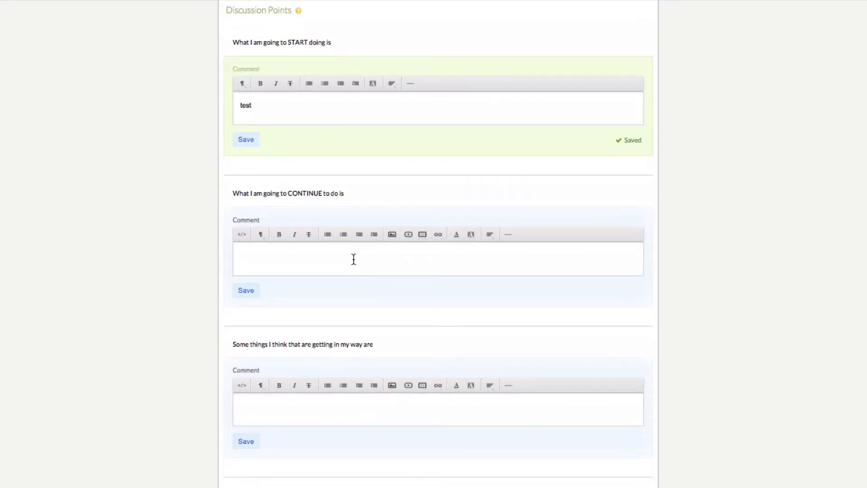
pyautogui.write('test')
pyautogui.click(251, 290)
# Save 'test' for the getting-in-my-way point and Overall Comments, then proceed to finalize
pyautogui.scroll(-4, 383, 293)
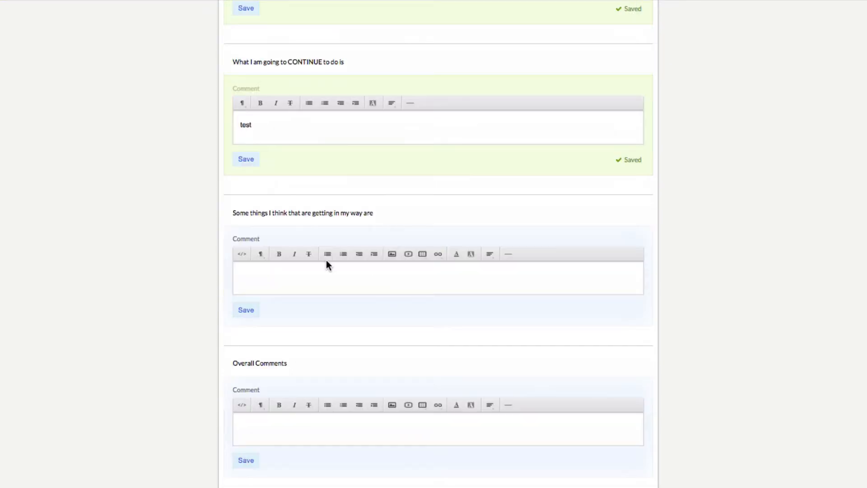
pyautogui.click(300, 274)
pyautogui.write('test')
pyautogui.click(249, 310)
pyautogui.scroll(-4, 361, 329)
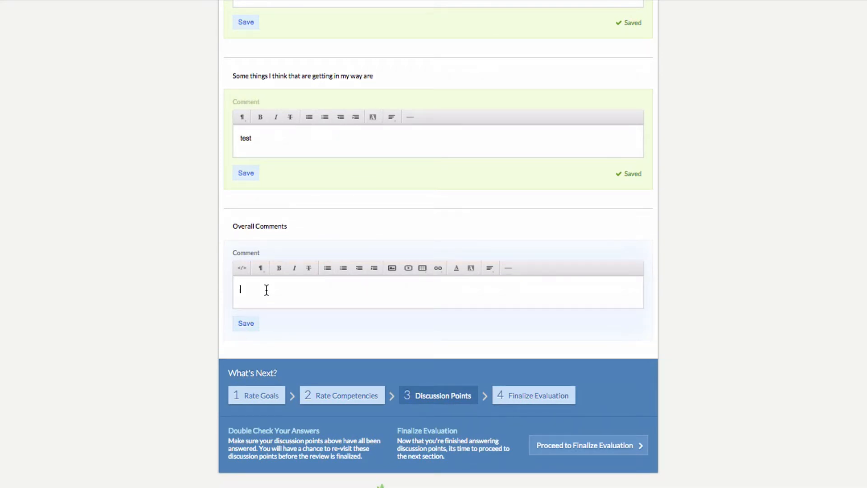
pyautogui.write('test')
pyautogui.click(251, 324)
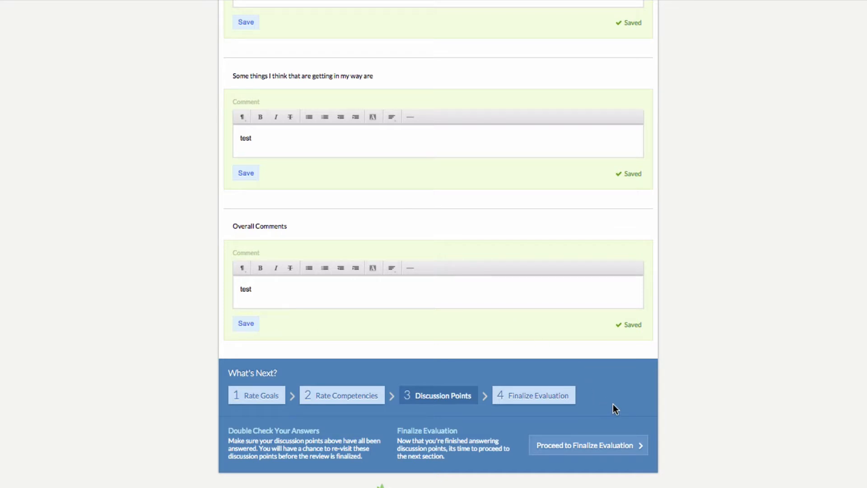
pyautogui.click(591, 444)
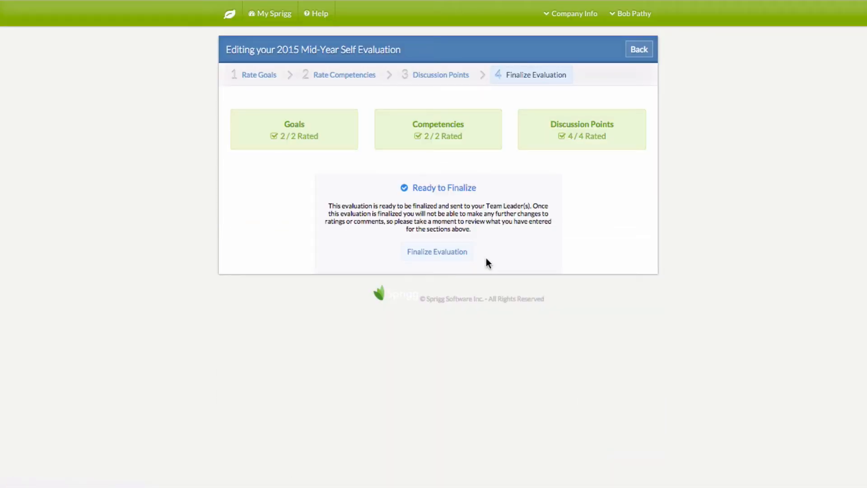
# Finalize the 2015 Mid-Year Self Evaluation and confirm in the browser dialog
pyautogui.click(437, 252)
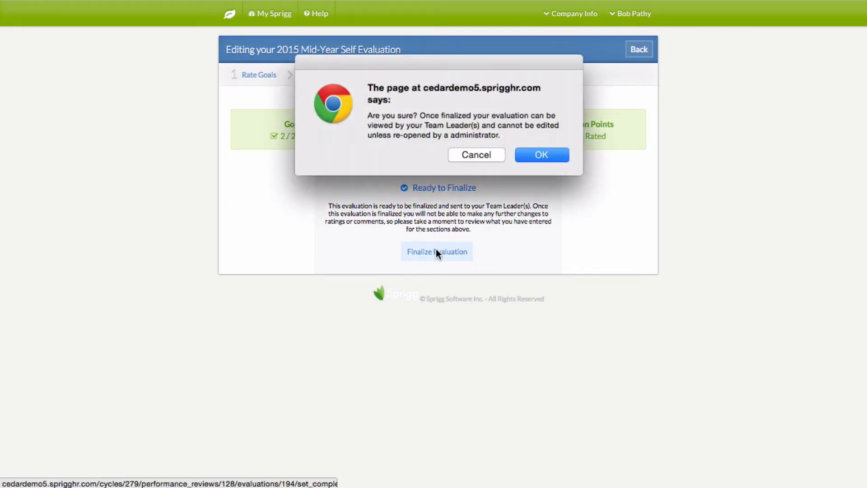
pyautogui.click(538, 155)
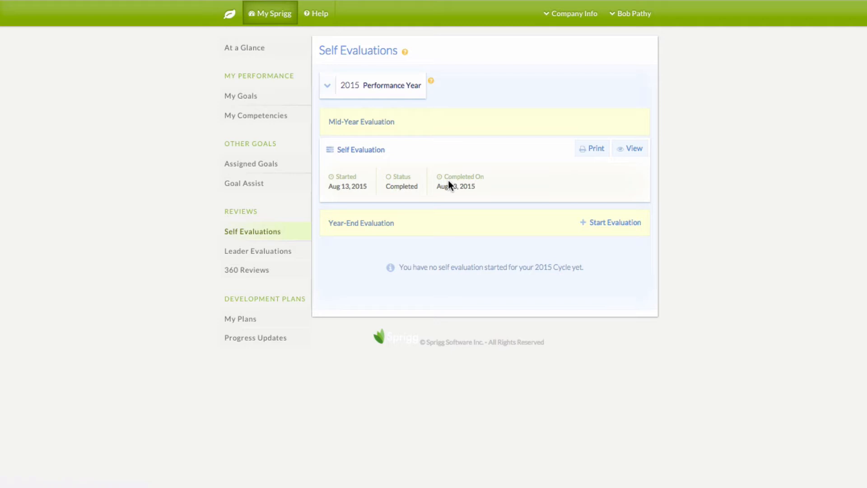
# Return to the home dashboard and log out of the employee's account
pyautogui.click(230, 15)
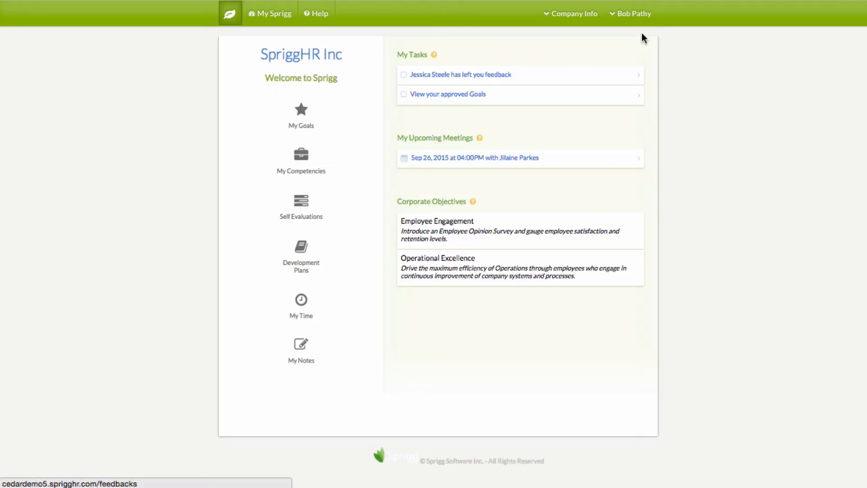
pyautogui.click(637, 18)
pyautogui.click(631, 118)
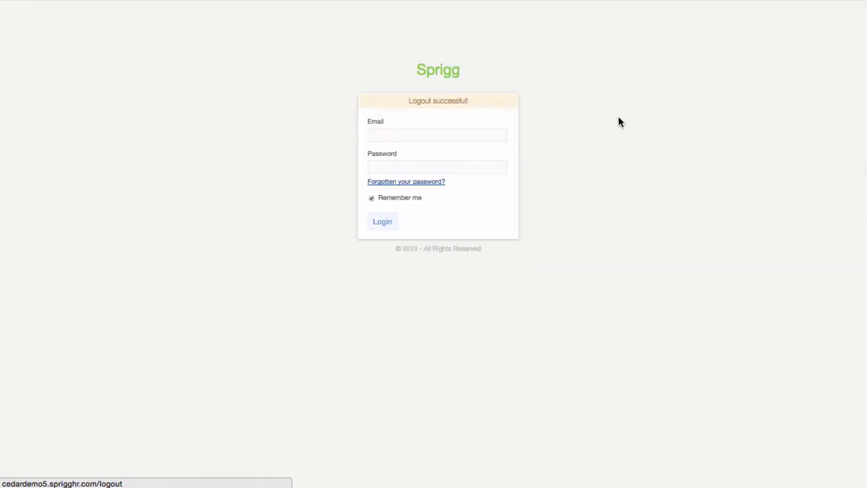
# Sign in as the team leader using the saved email and password, with Remember me off
pyautogui.click(371, 198)
pyautogui.click(380, 135)
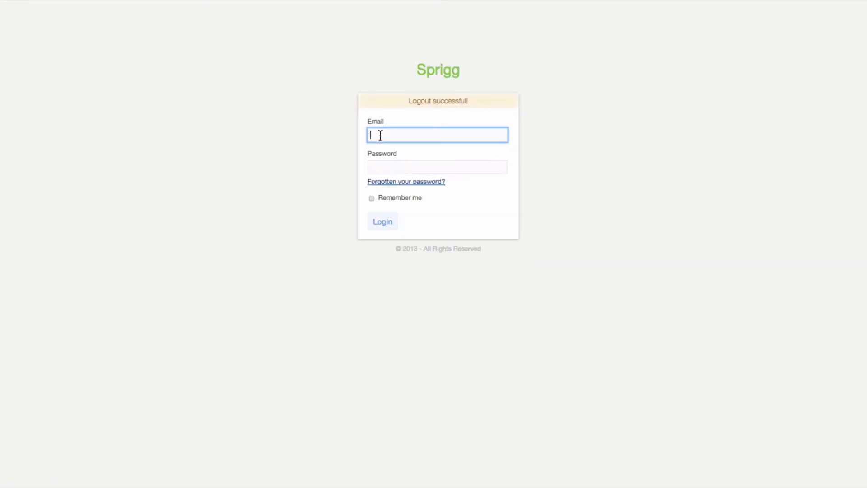
pyautogui.write('jp')
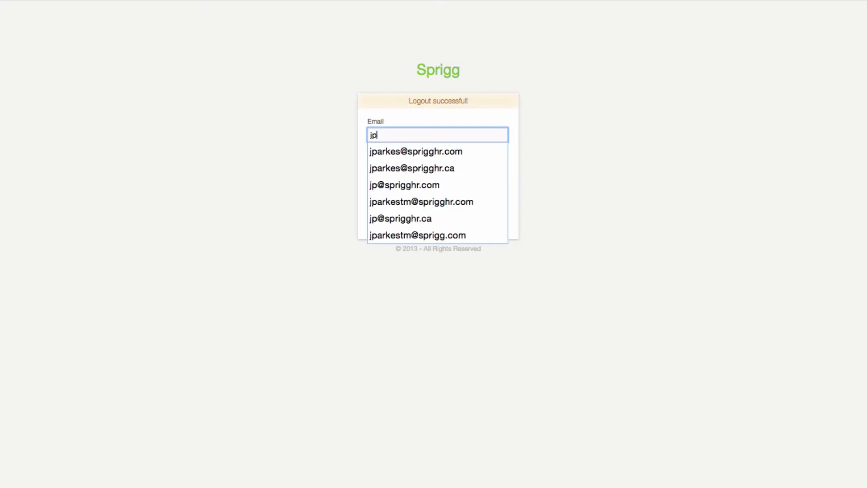
pyautogui.press('Down')
pyautogui.press('Tab')
pyautogui.write('•••••••••')
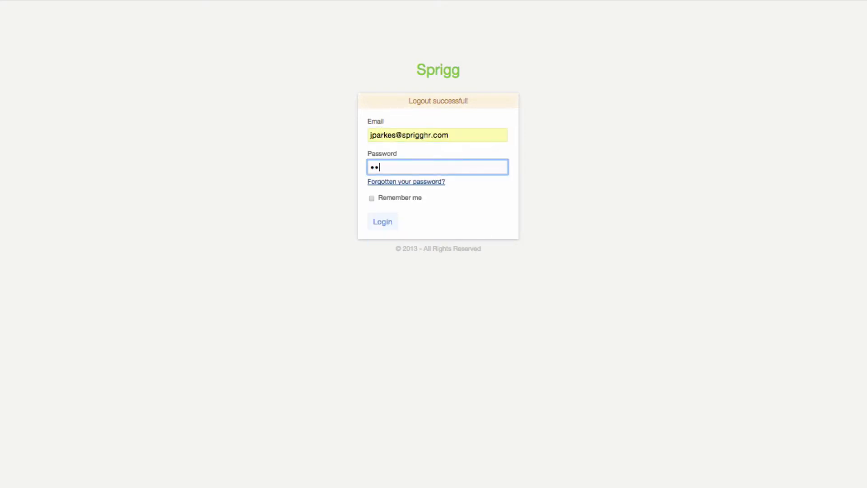
pyautogui.press('Return')
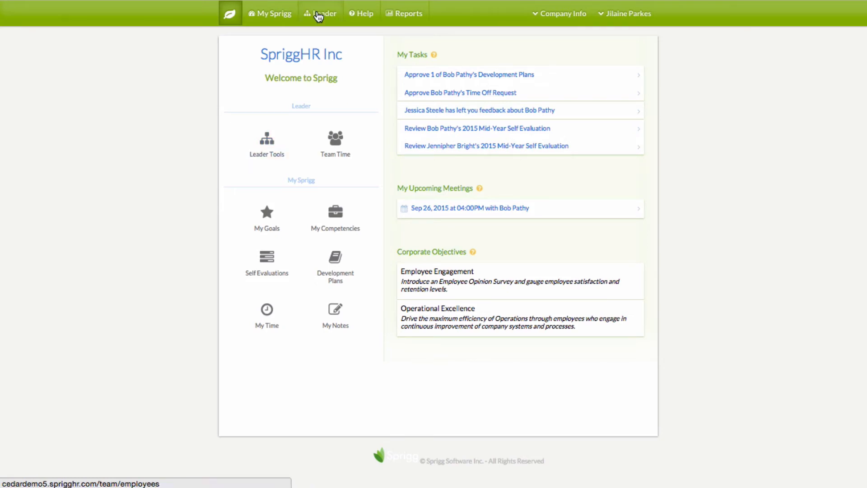
# From the Leader area, open the direct report's 2015 Performance Reviews via Manage and Tools
pyautogui.click(319, 14)
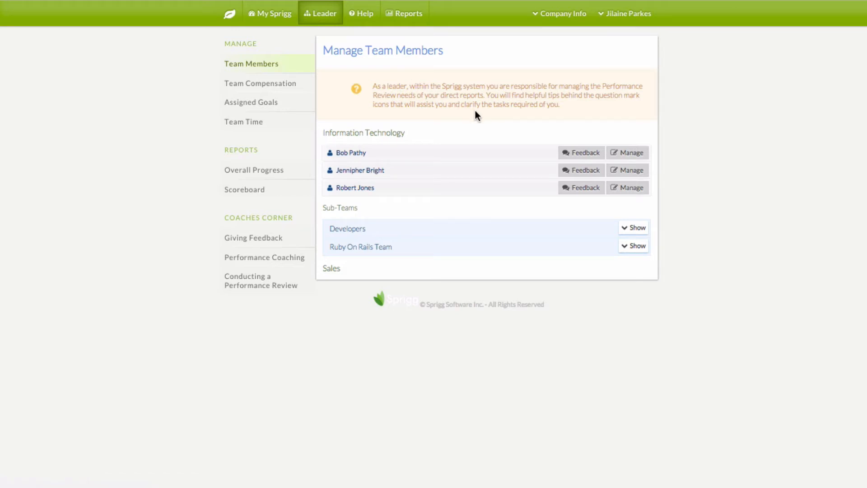
pyautogui.click(627, 154)
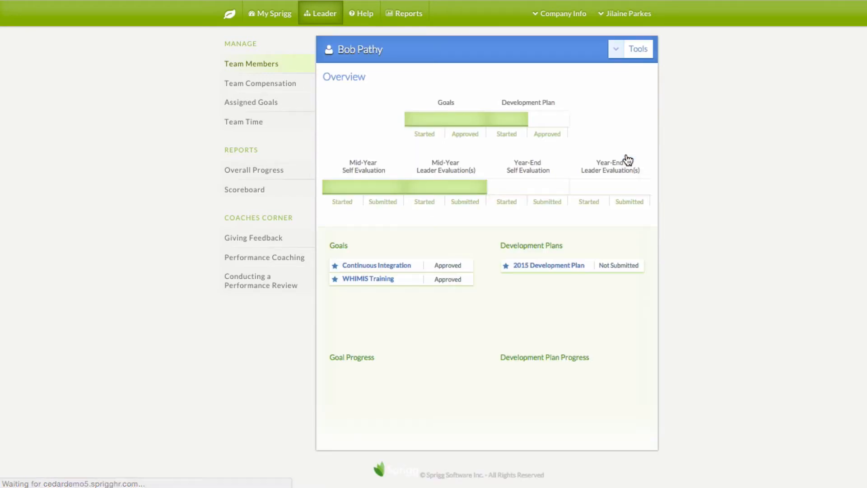
pyautogui.click(615, 53)
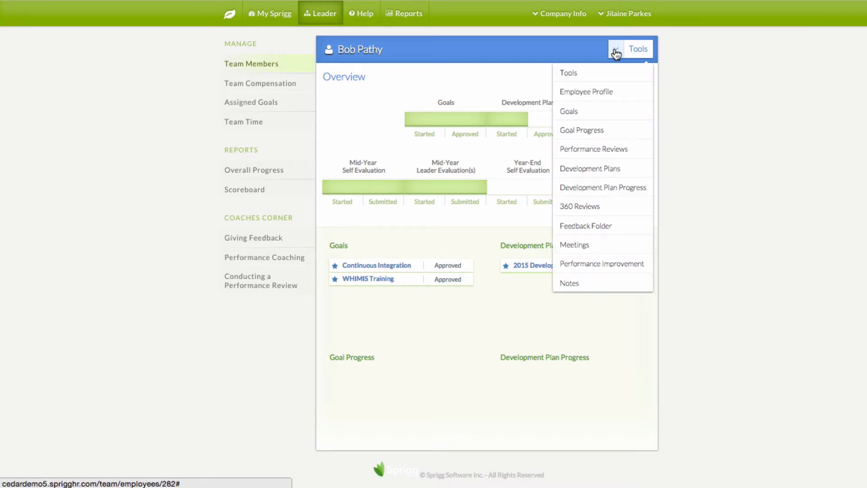
pyautogui.click(595, 150)
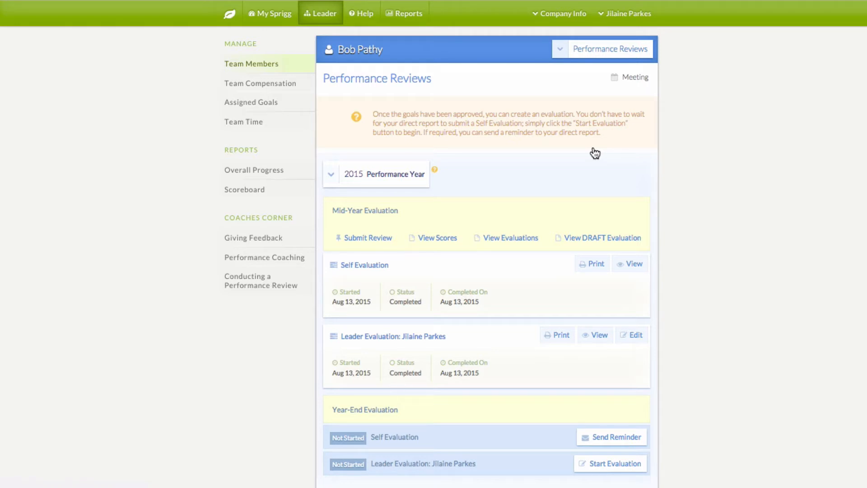
pyautogui.scroll(-1, 595, 154)
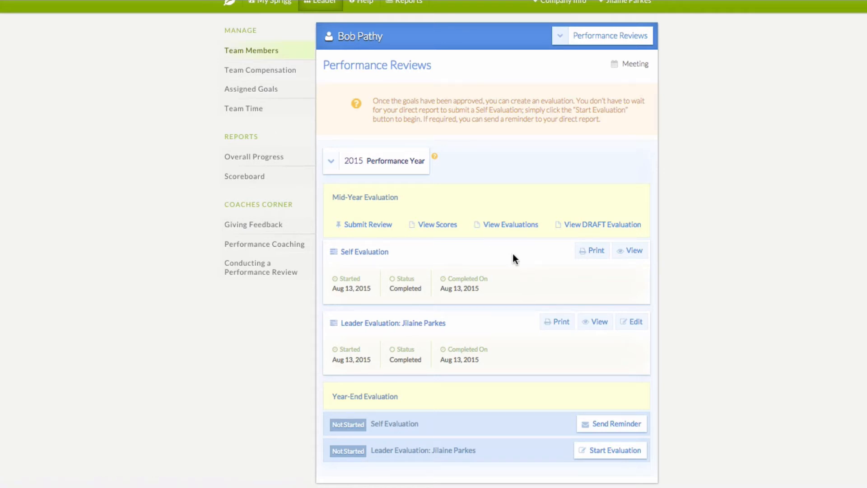
pyautogui.click(438, 225)
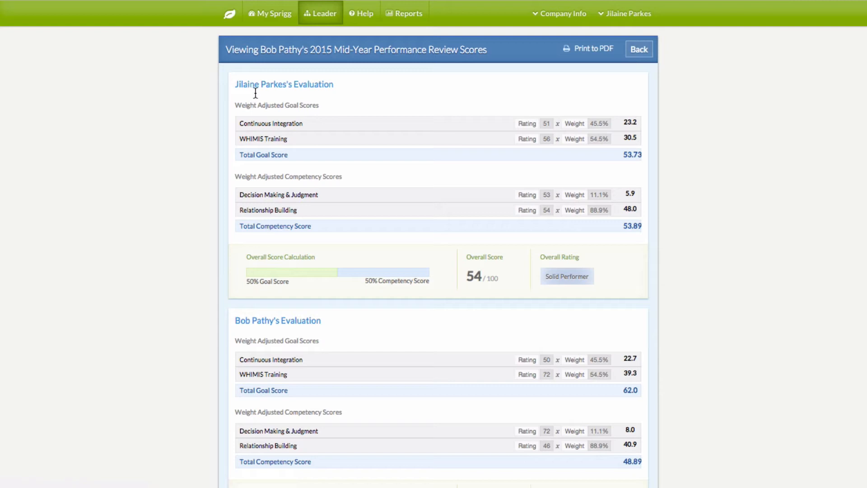
pyautogui.scroll(-1, 329, 244)
pyautogui.scroll(-3, 329, 247)
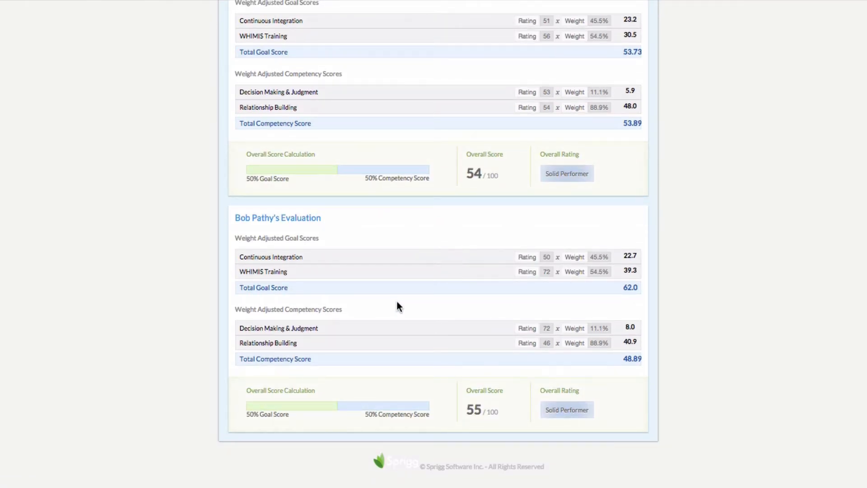
pyautogui.scroll(3, 396, 302)
pyautogui.click(30, 0)
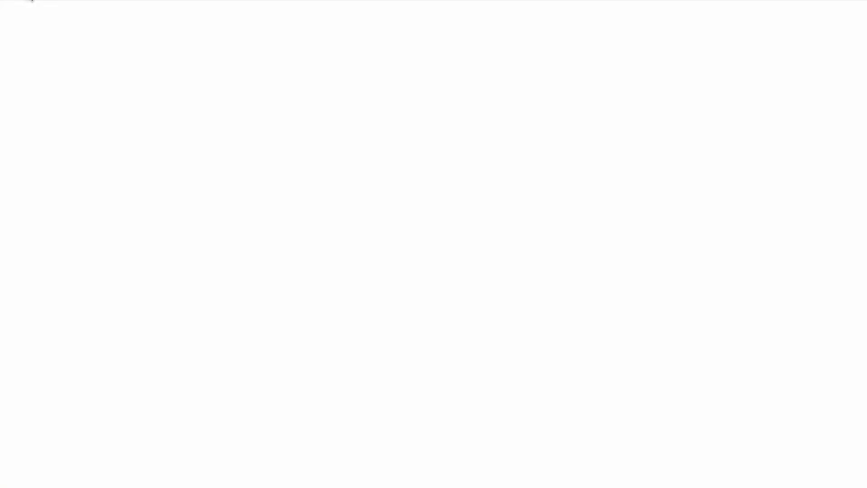
pyautogui.click(513, 225)
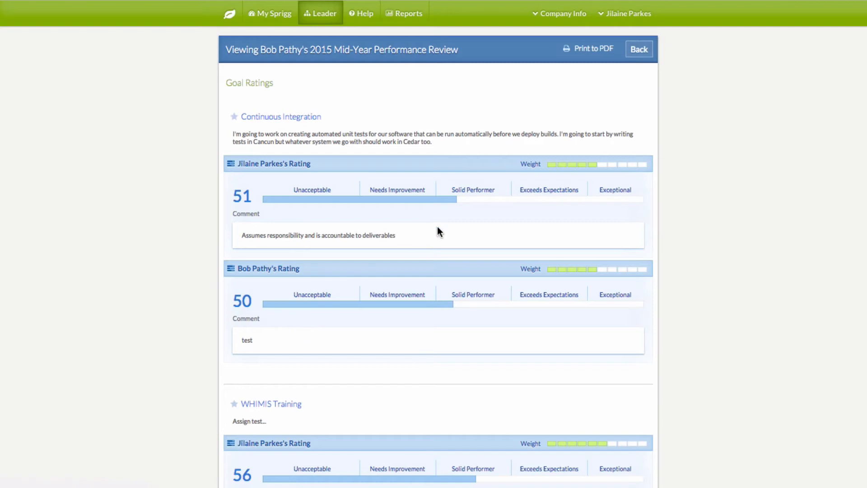
pyautogui.scroll(-10, 437, 228)
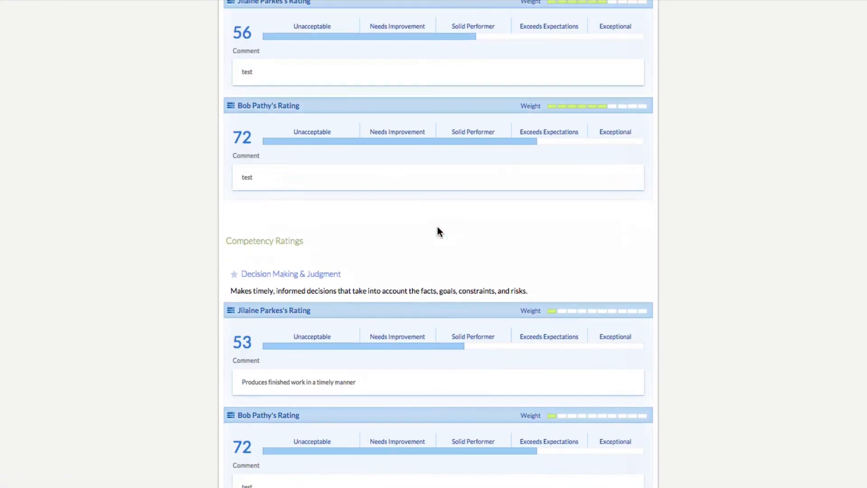
pyautogui.scroll(-3, 437, 231)
pyautogui.scroll(-12, 436, 231)
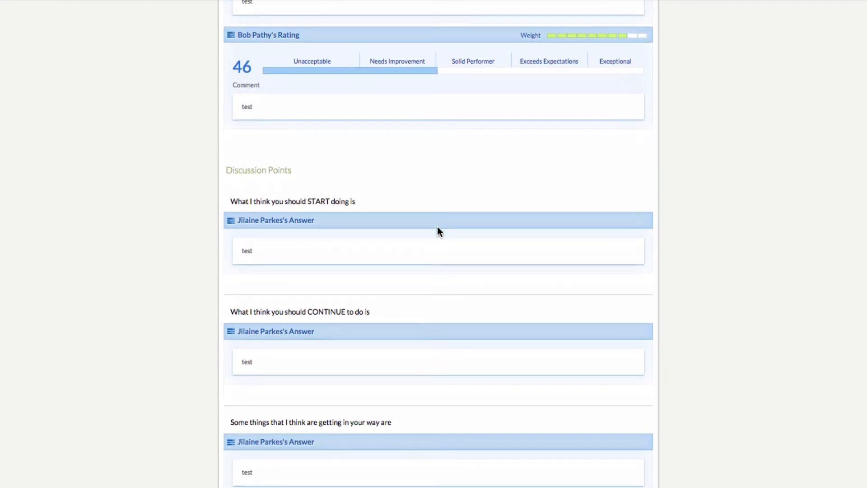
pyautogui.scroll(10, 437, 231)
pyautogui.scroll(5, 437, 231)
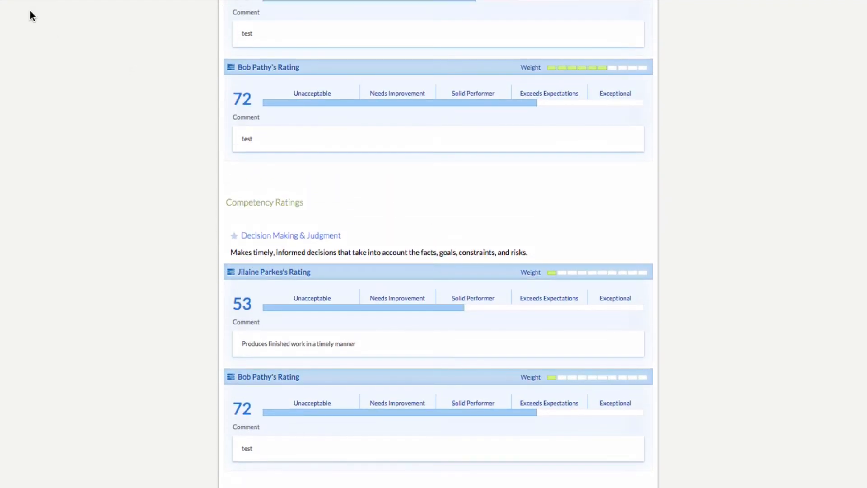
pyautogui.click(5, 0)
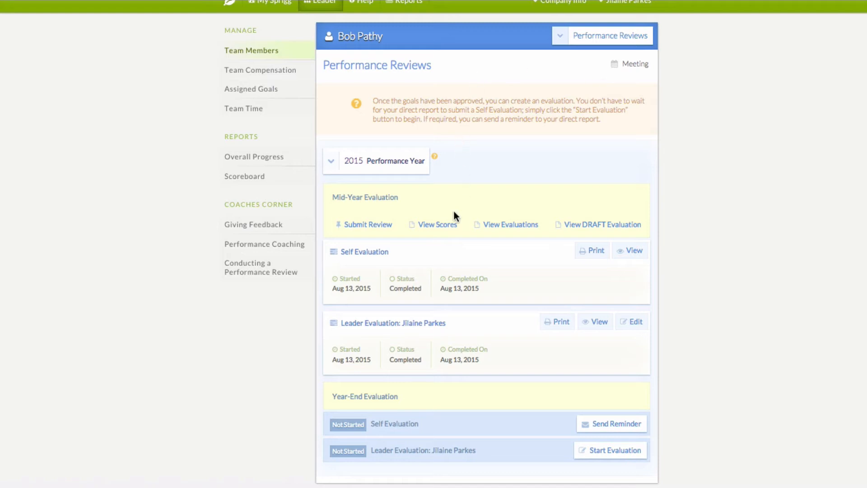
# Finalize the mid-year review with the post-meeting comment 'Tes' and submit it
pyautogui.click(365, 230)
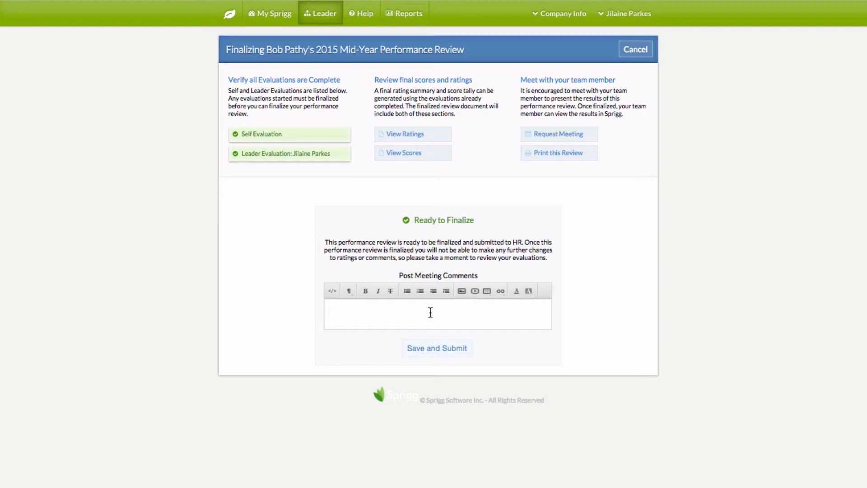
pyautogui.write('Tes')
pyautogui.click(446, 348)
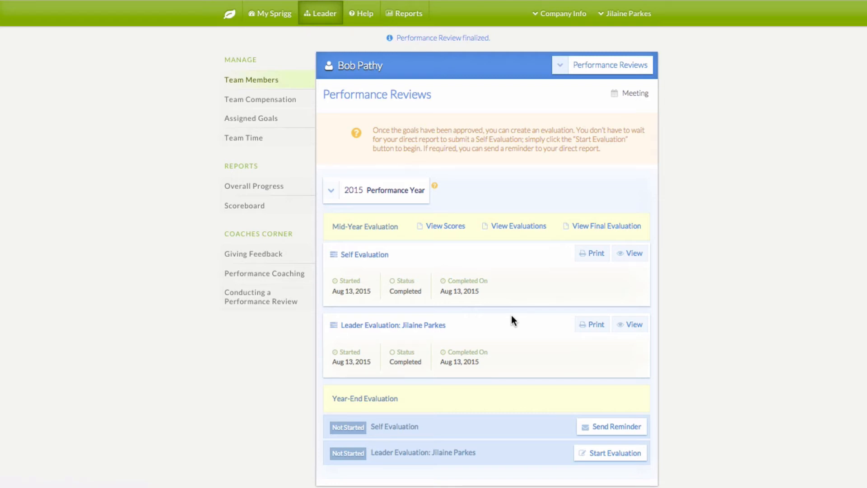
# Return to the home dashboard and log out of the team leader's account
pyautogui.click(228, 16)
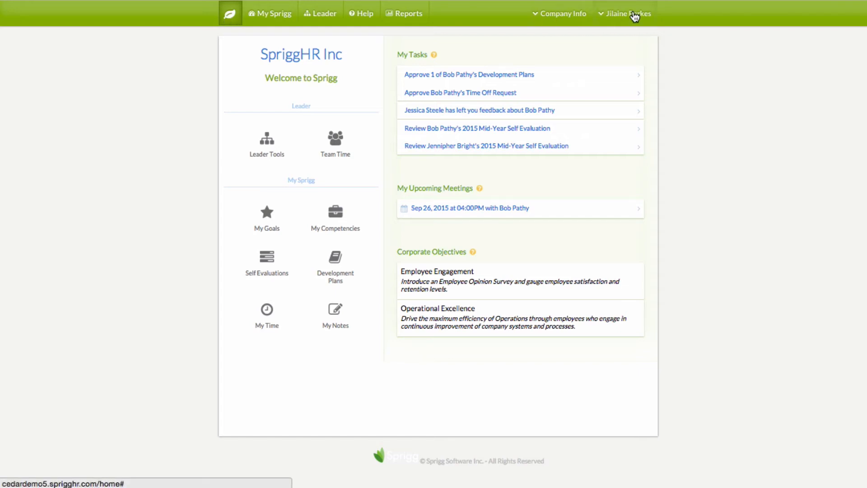
pyautogui.click(635, 16)
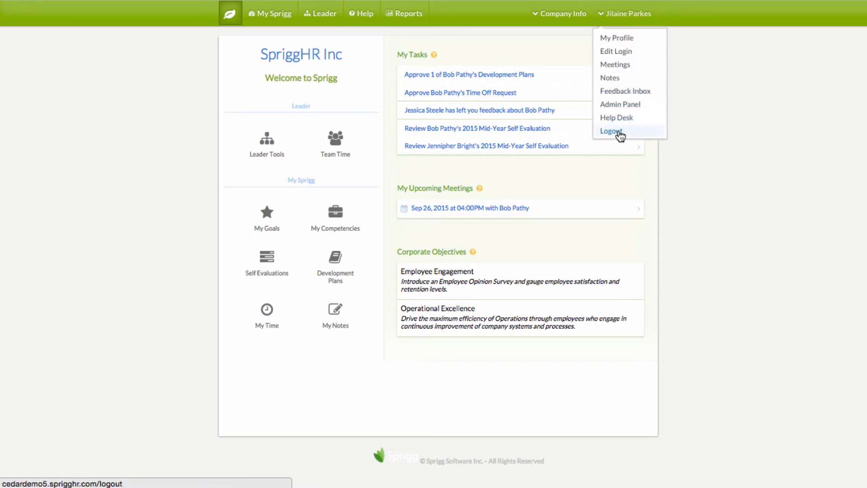
pyautogui.click(618, 132)
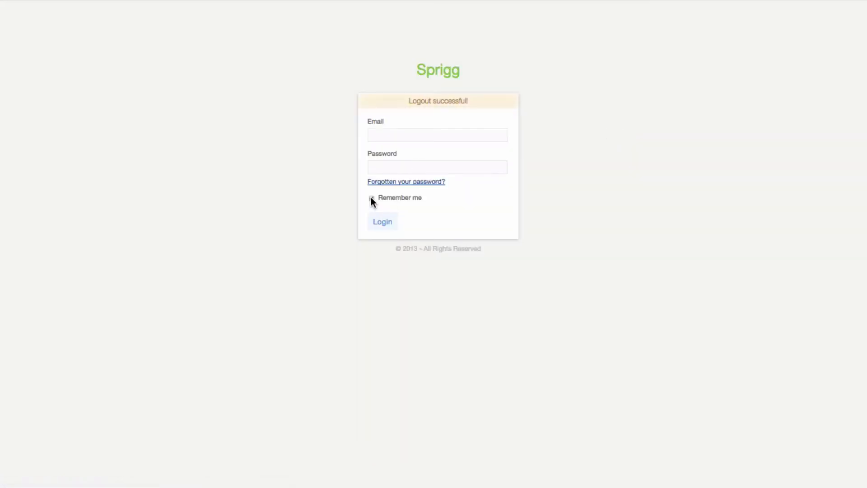
# Sign in as the employee using the saved email and the account password
pyautogui.click(386, 136)
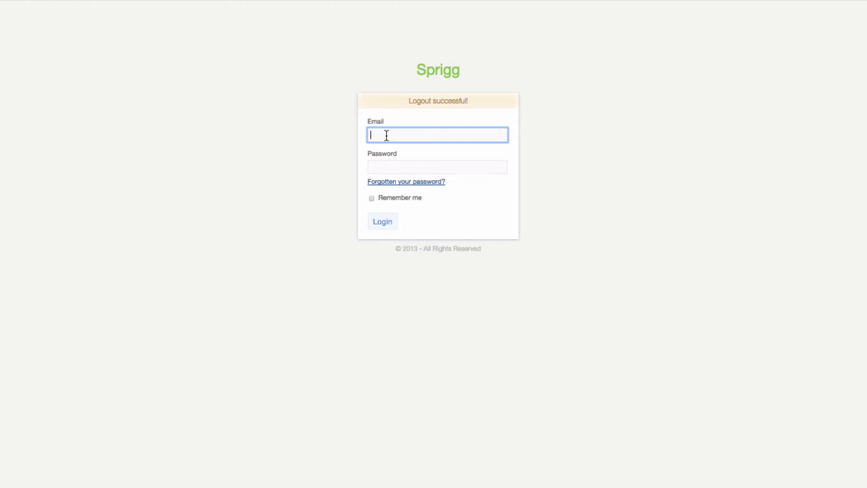
pyautogui.write('rp')
pyautogui.press('Down')
pyautogui.press('Return')
pyautogui.press('Tab')
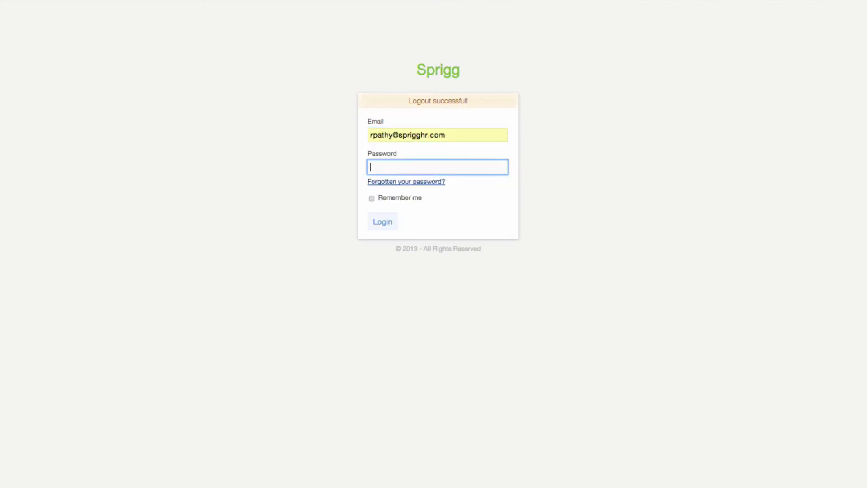
pyautogui.write('••')
pyautogui.press('BackSpace')
pyautogui.press('BackSpace')
pyautogui.write('••••••••••')
pyautogui.press('Return')
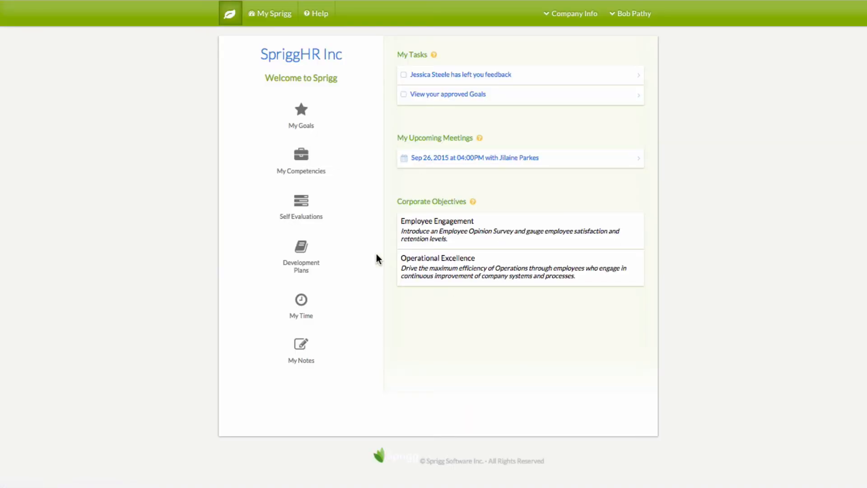
# Create a new development plan named with the suggested Year End title and save it
pyautogui.click(298, 256)
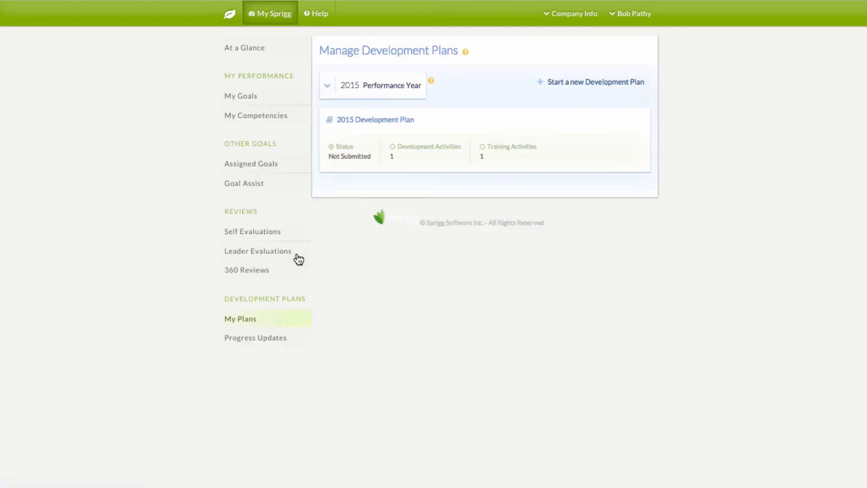
pyautogui.click(562, 83)
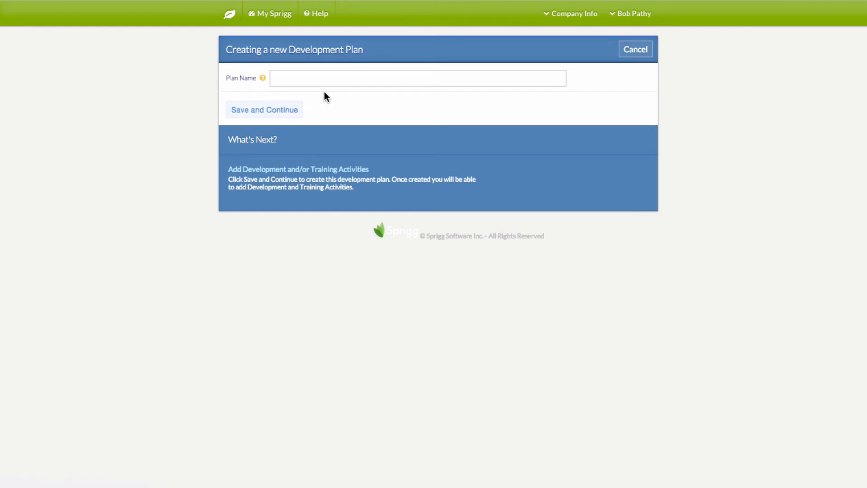
pyautogui.click(316, 79)
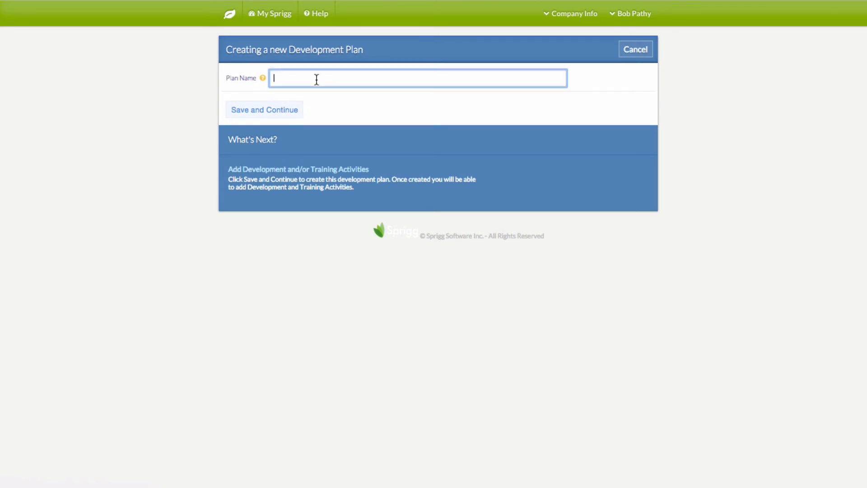
pyautogui.write('Y')
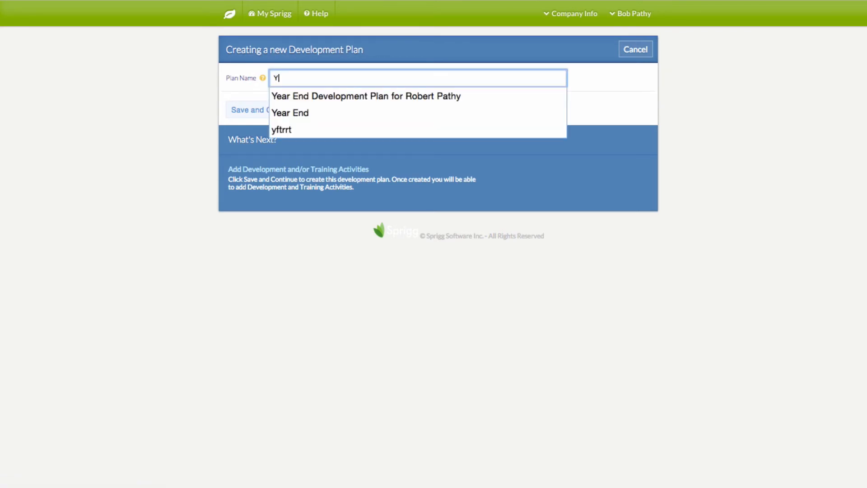
pyautogui.click(330, 95)
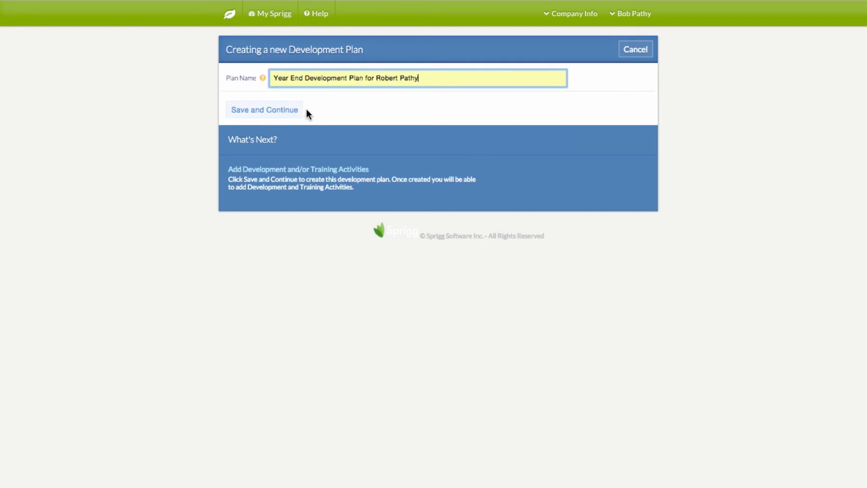
pyautogui.click(289, 113)
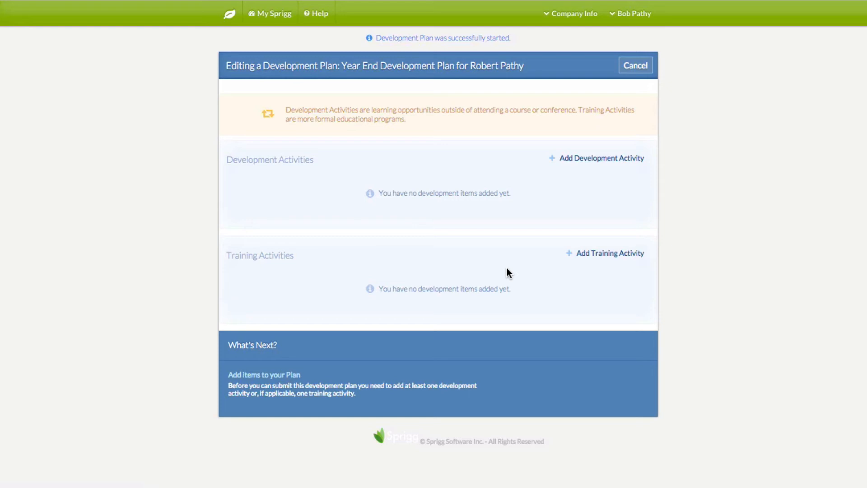
# Add a Presentation Skills development activity described as co-facilitating a presentation
pyautogui.click(594, 158)
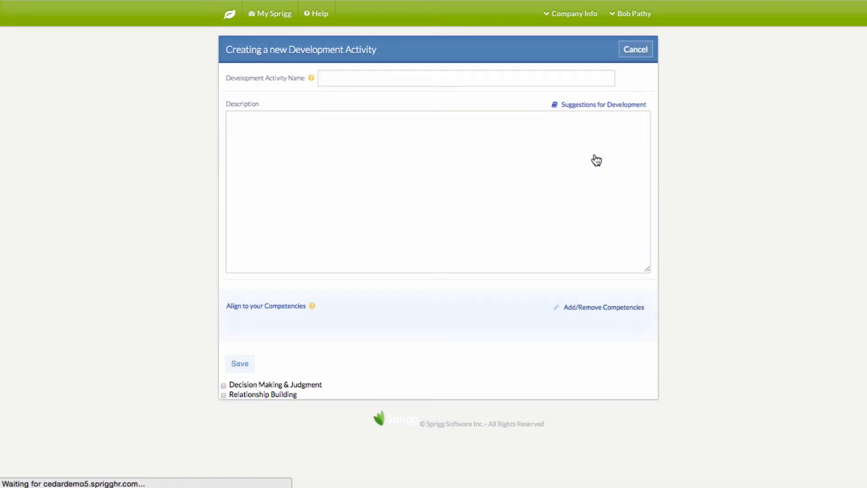
pyautogui.click(329, 80)
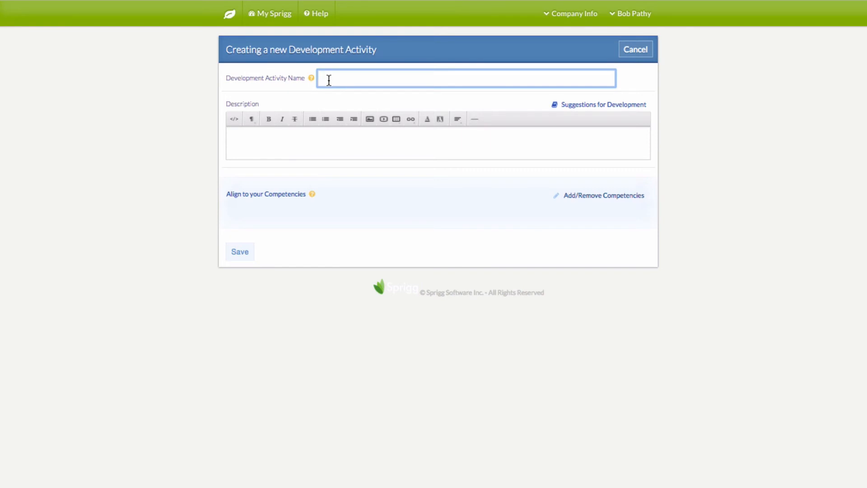
pyautogui.write('P')
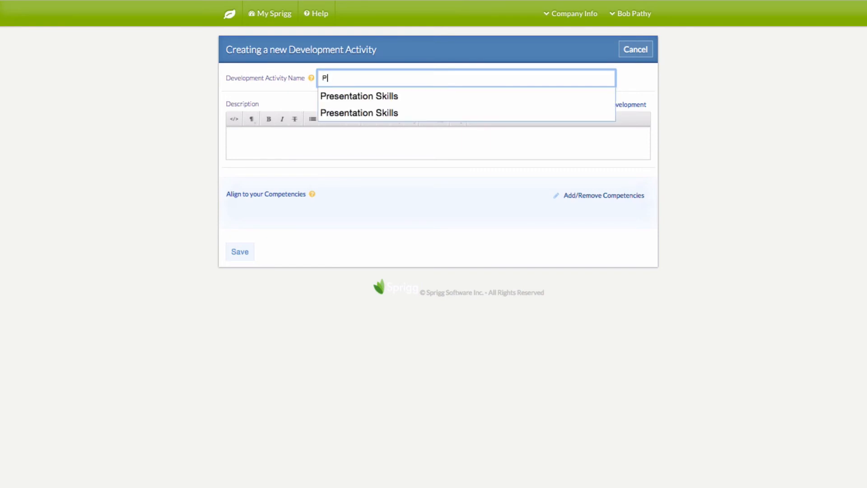
pyautogui.click(355, 94)
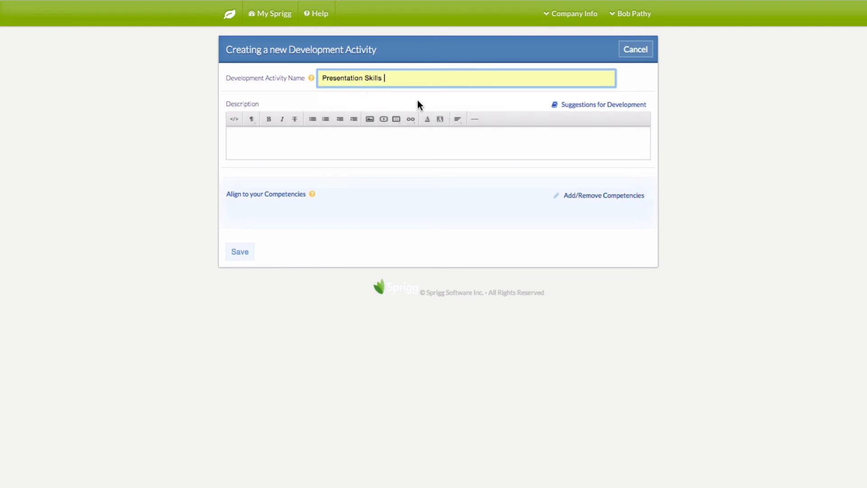
pyautogui.click(395, 137)
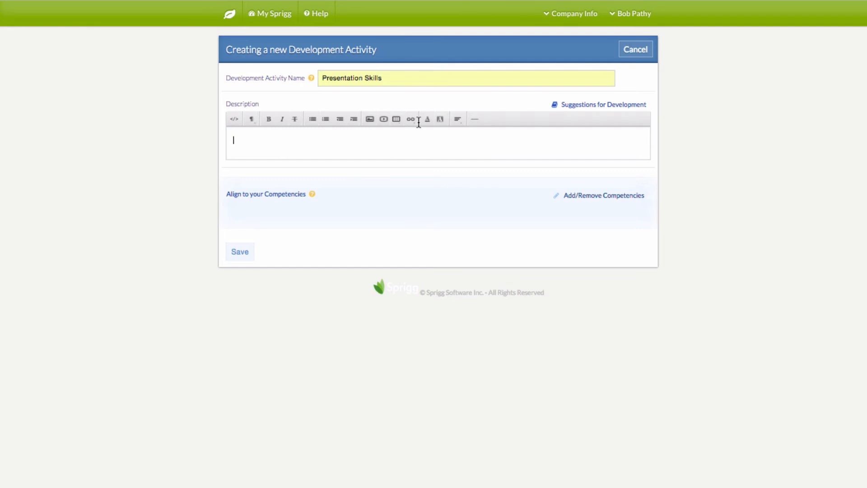
pyautogui.click(581, 106)
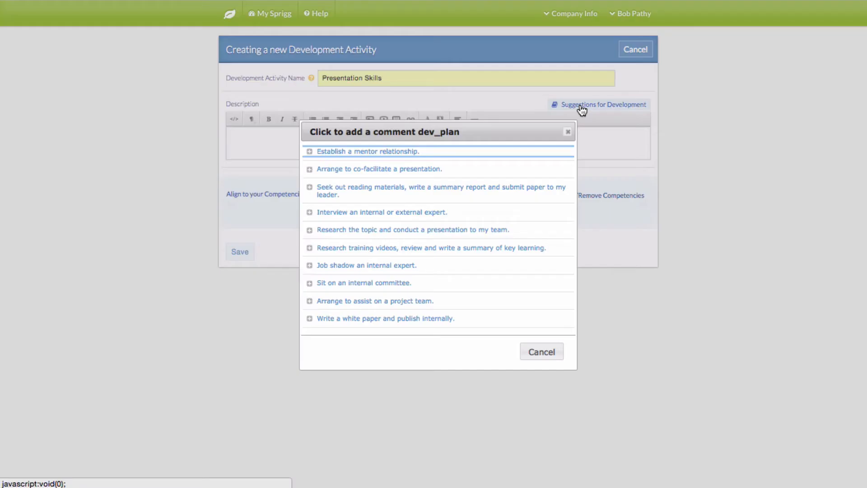
pyautogui.click(377, 169)
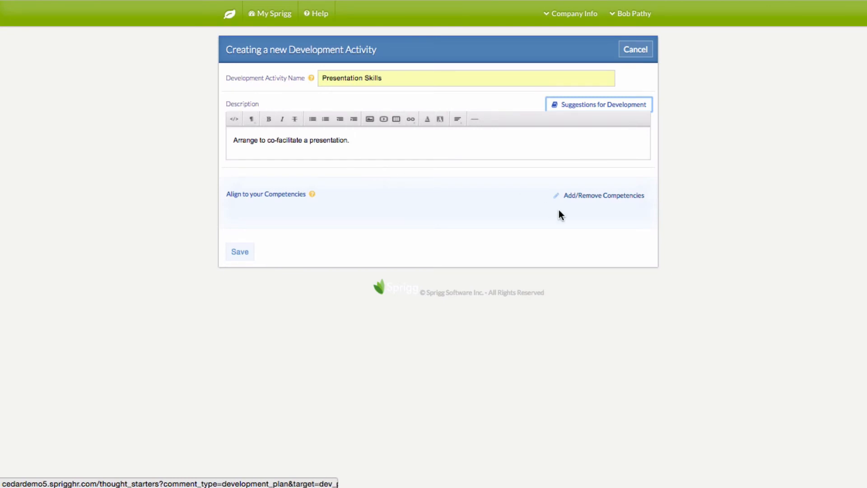
# Align the activity to Decision Making & Judgment and Relationship Building, then save it to the plan
pyautogui.click(588, 197)
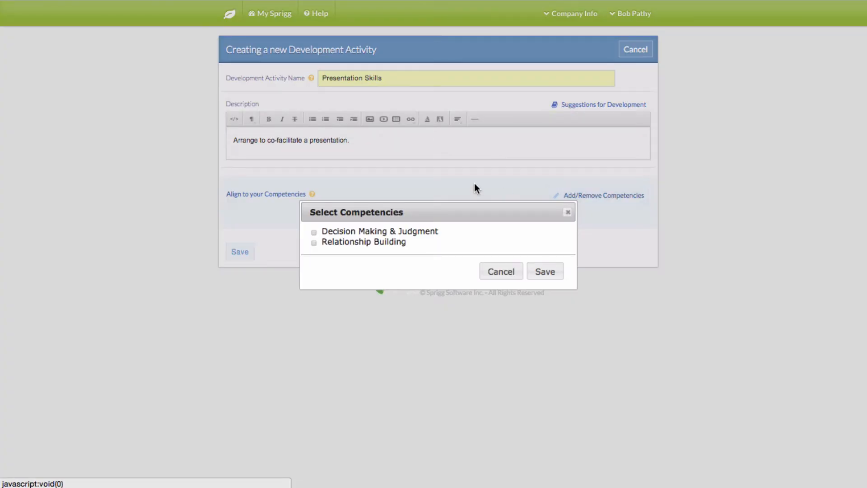
pyautogui.click(314, 243)
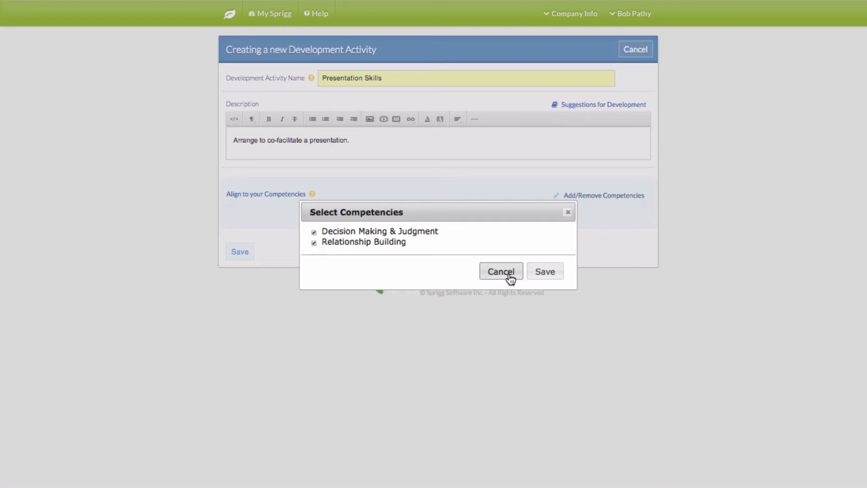
pyautogui.click(545, 273)
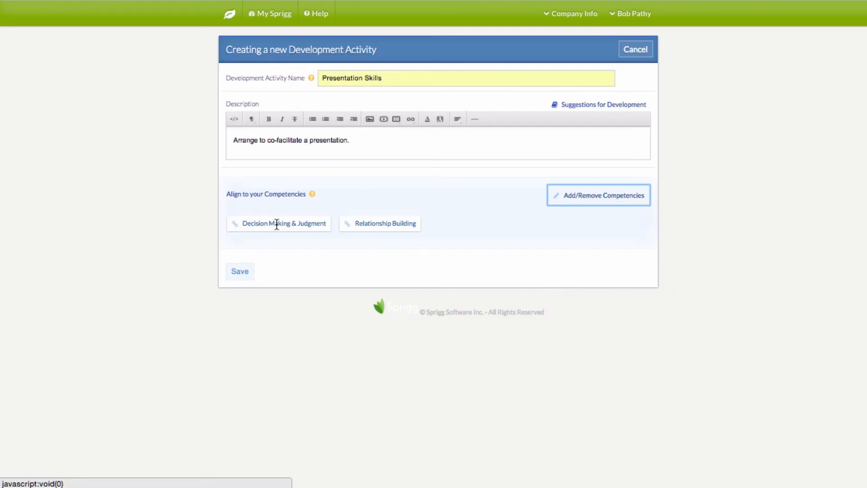
pyautogui.click(243, 272)
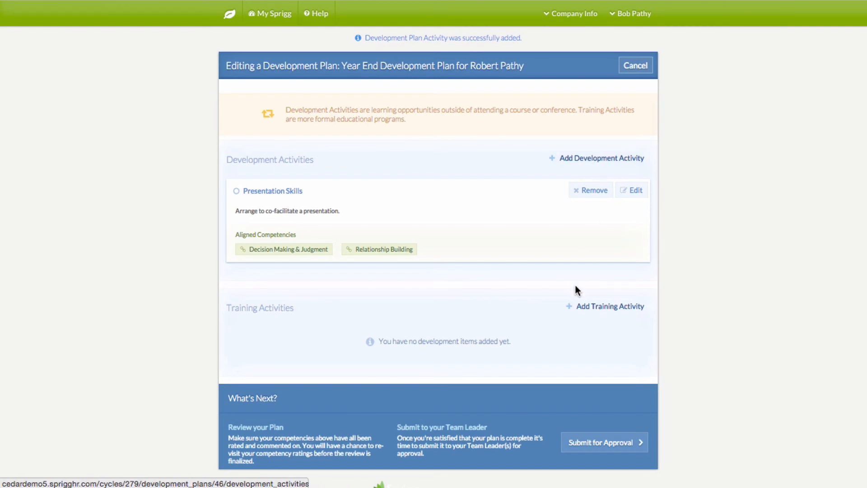
pyautogui.scroll(-1, 577, 291)
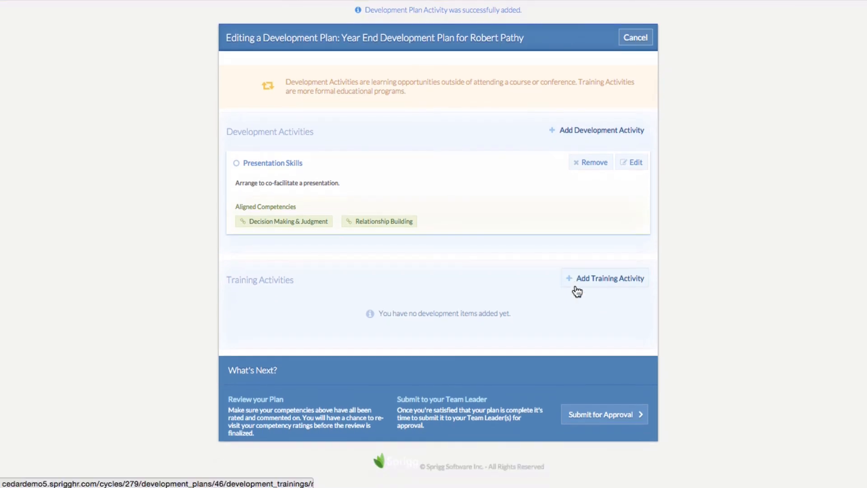
# Add 'Building Custom WordPress Sites from Scratch' as training aligned to Decision Making & Judgment
pyautogui.click(600, 283)
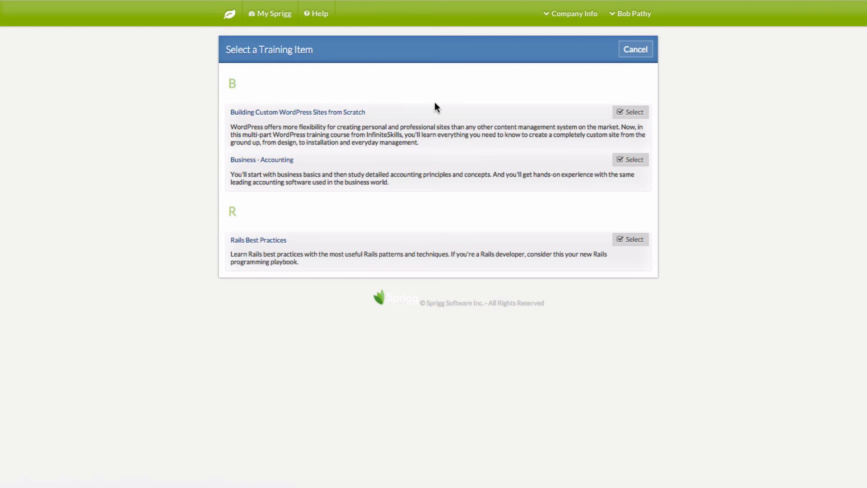
pyautogui.click(632, 113)
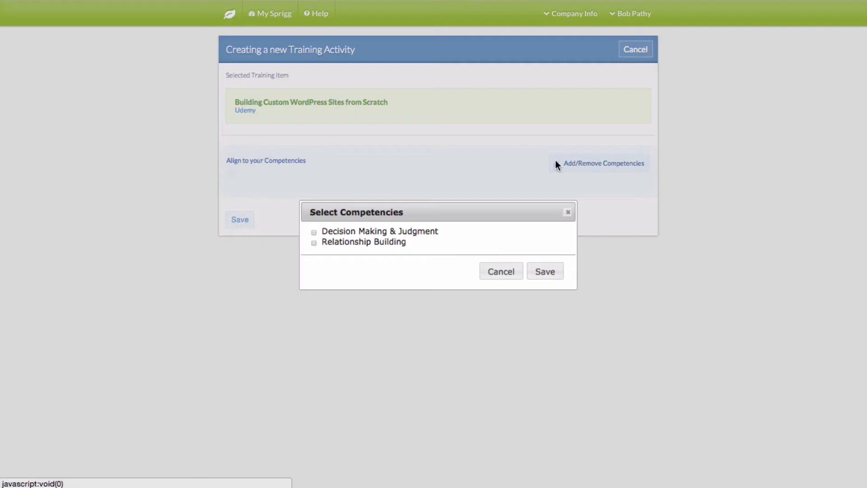
pyautogui.click(570, 162)
pyautogui.click(313, 232)
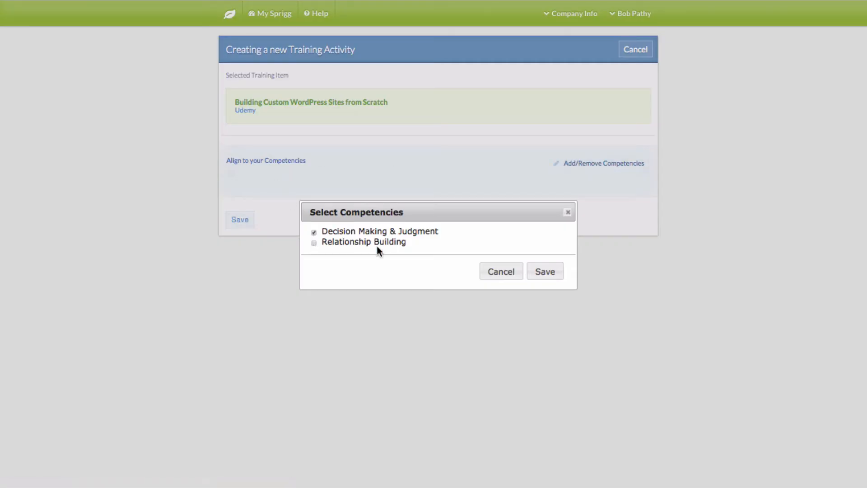
pyautogui.click(532, 272)
pyautogui.click(240, 241)
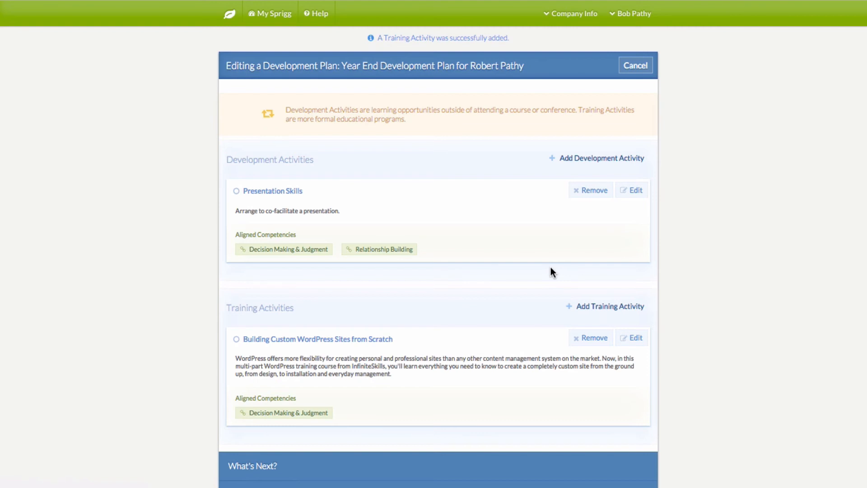
# Submit the Year End Development Plan for leader approval from the What's Next panel
pyautogui.scroll(-3, 552, 285)
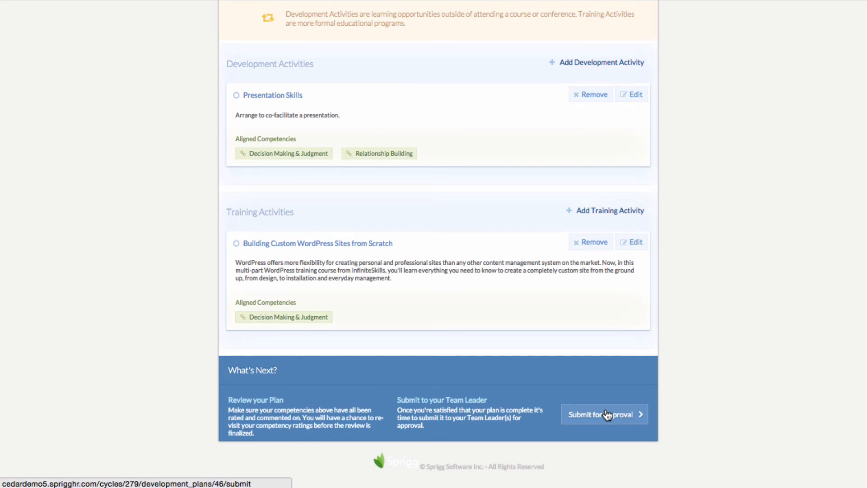
pyautogui.scroll(2, 607, 414)
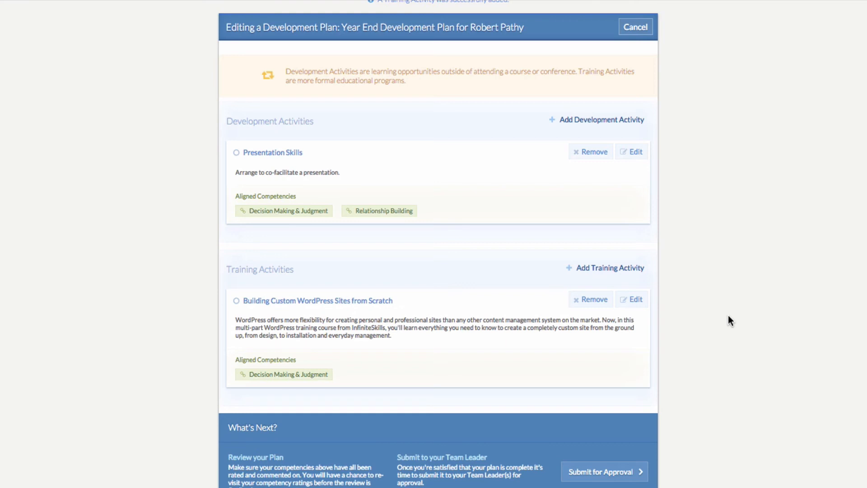
pyautogui.scroll(-2, 728, 316)
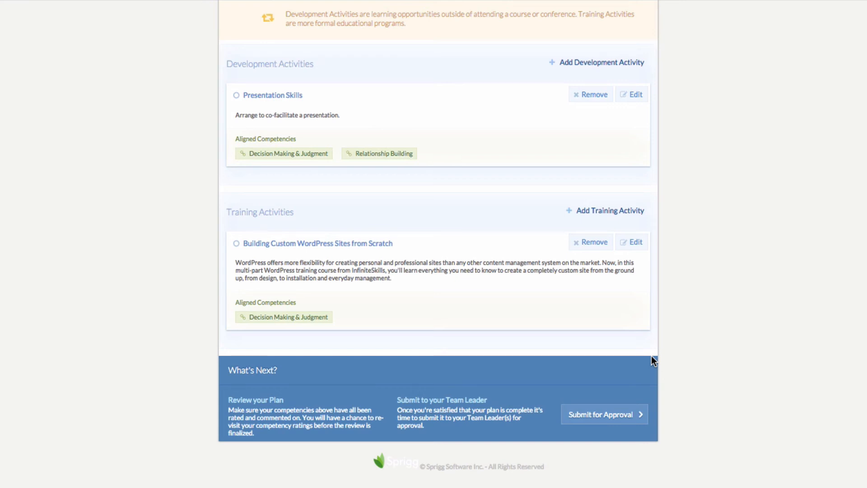
pyautogui.click(600, 417)
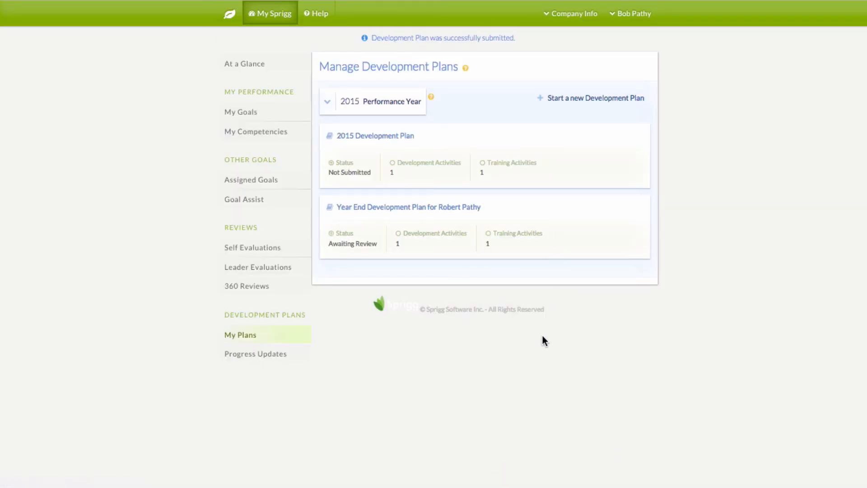
# Look over the plan's progress updates and This Year at a Glance, then go home
pyautogui.click(279, 356)
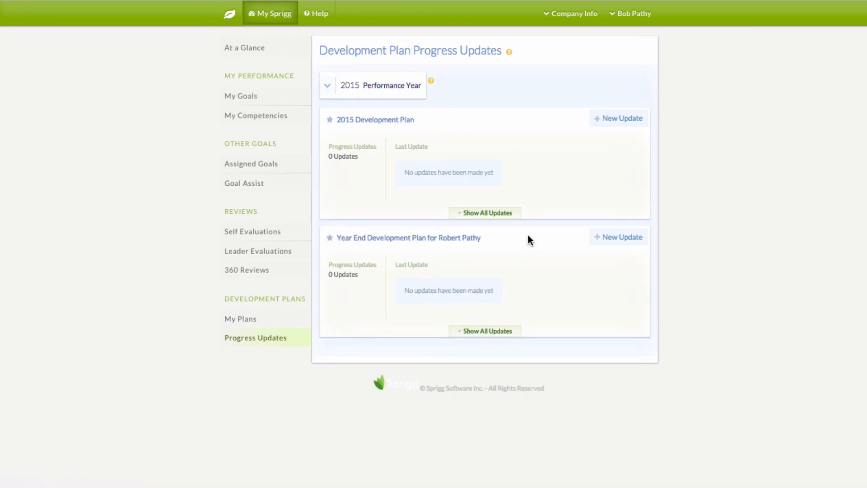
pyautogui.click(623, 126)
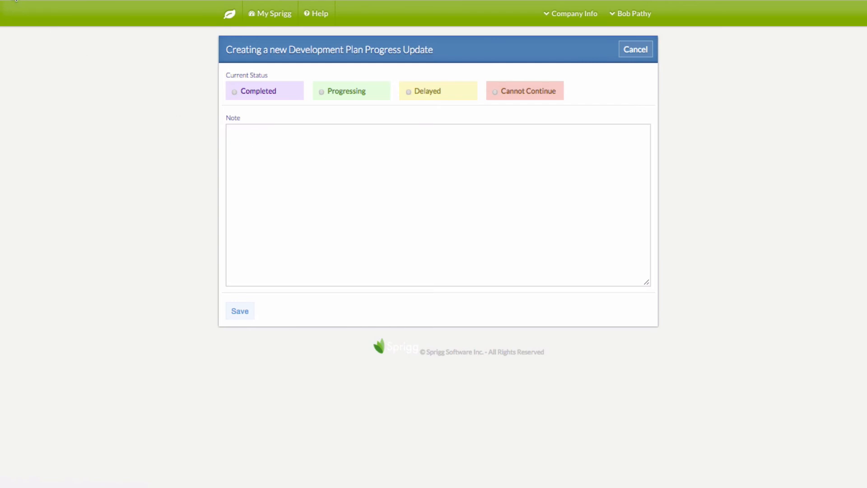
pyautogui.click(16, 0)
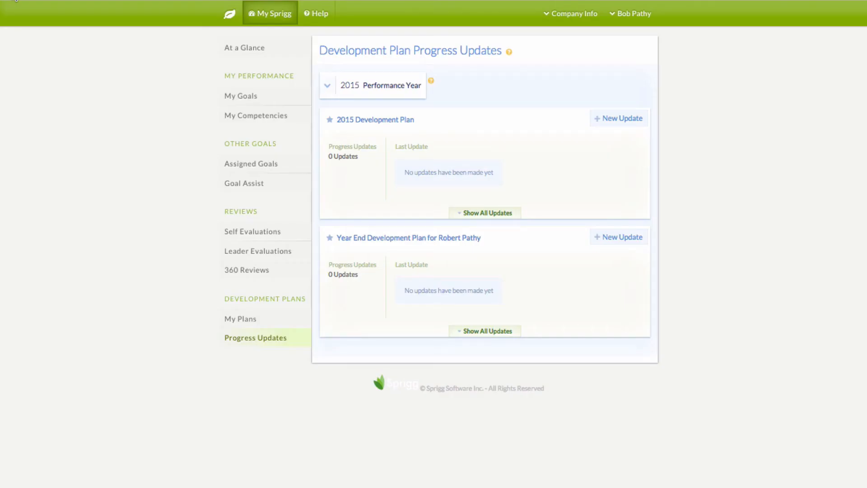
pyautogui.click(245, 50)
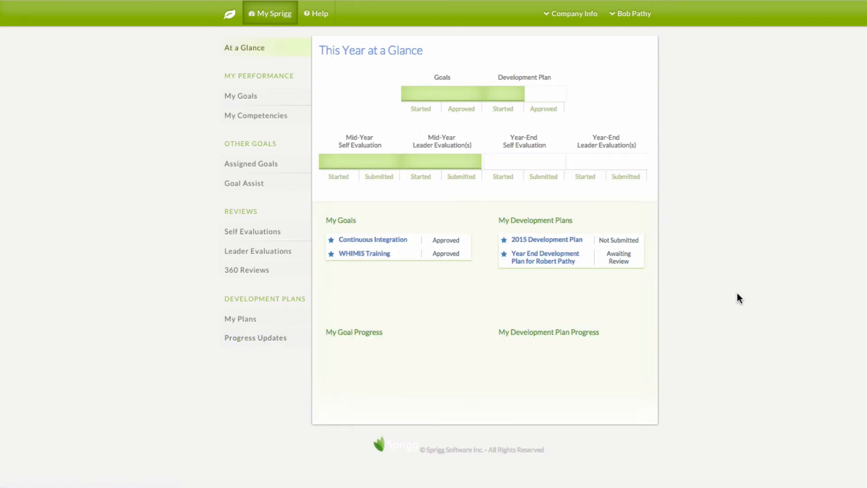
pyautogui.click(230, 14)
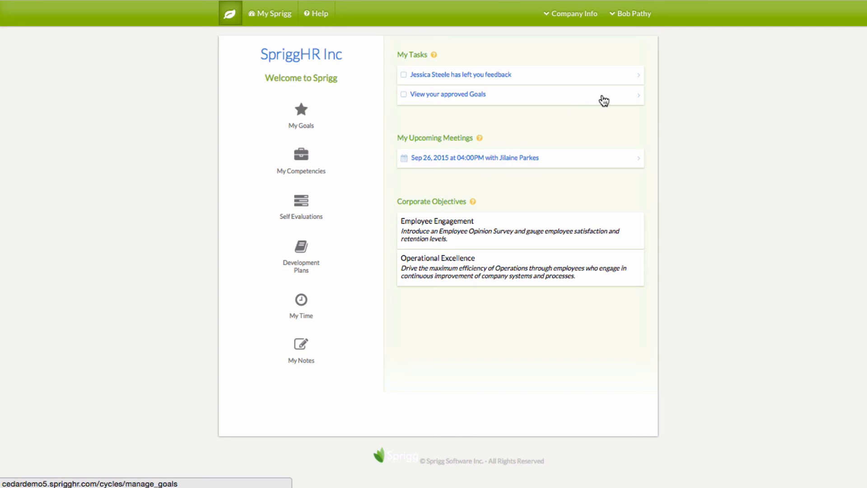
# Log out of the employee account and sign in as the leader using the saved email and password
pyautogui.click(639, 21)
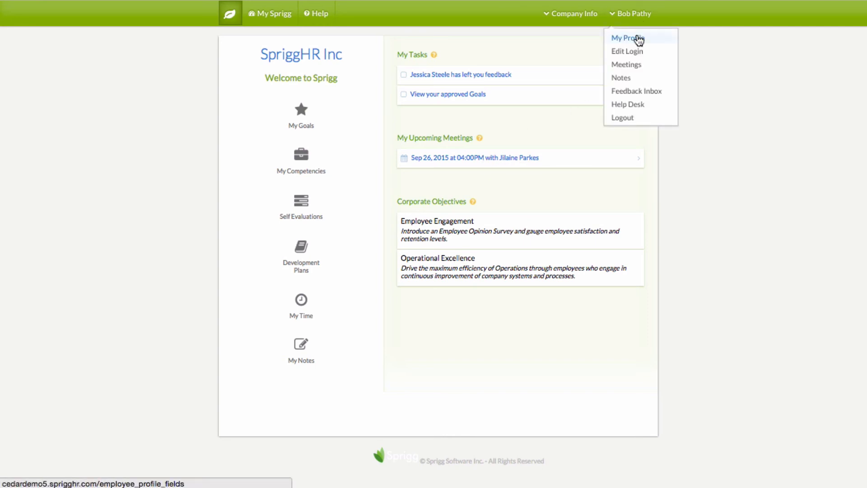
pyautogui.click(629, 118)
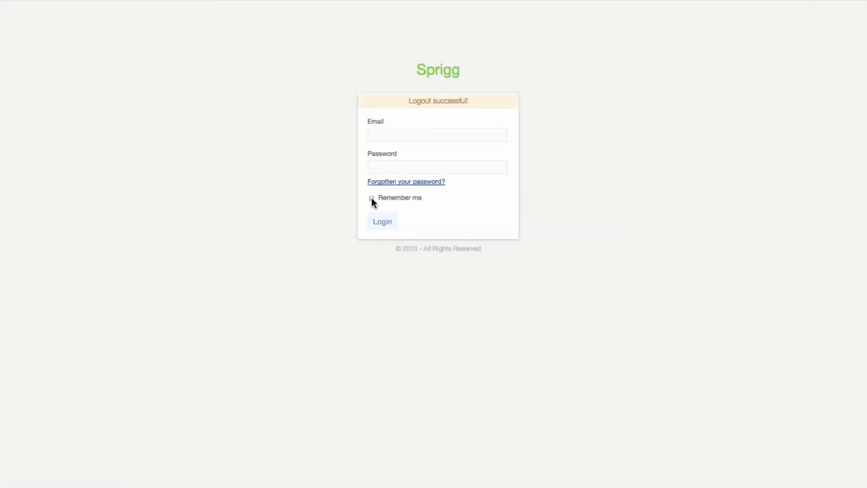
pyautogui.click(377, 135)
pyautogui.write('jp')
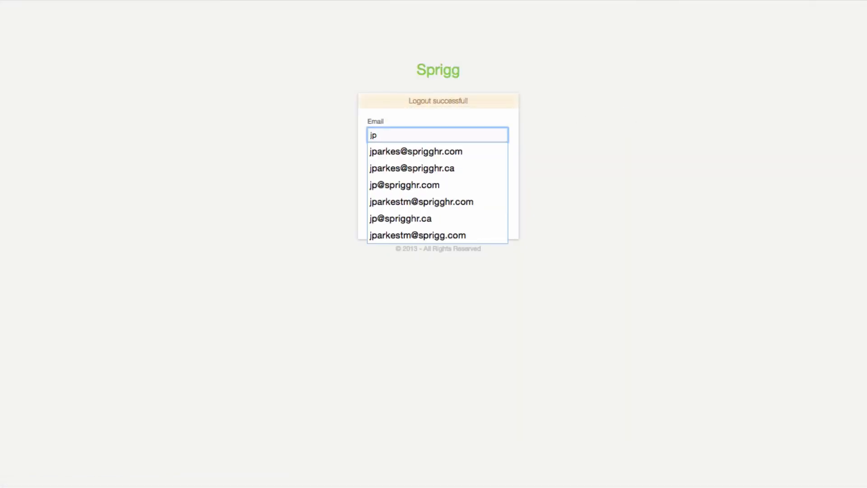
pyautogui.press('Down')
pyautogui.press('Tab')
pyautogui.write('••••••••••')
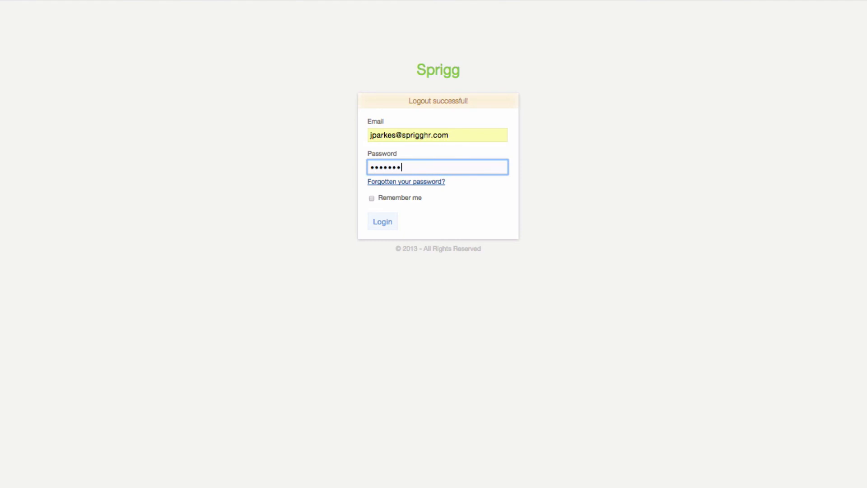
pyautogui.press('Return')
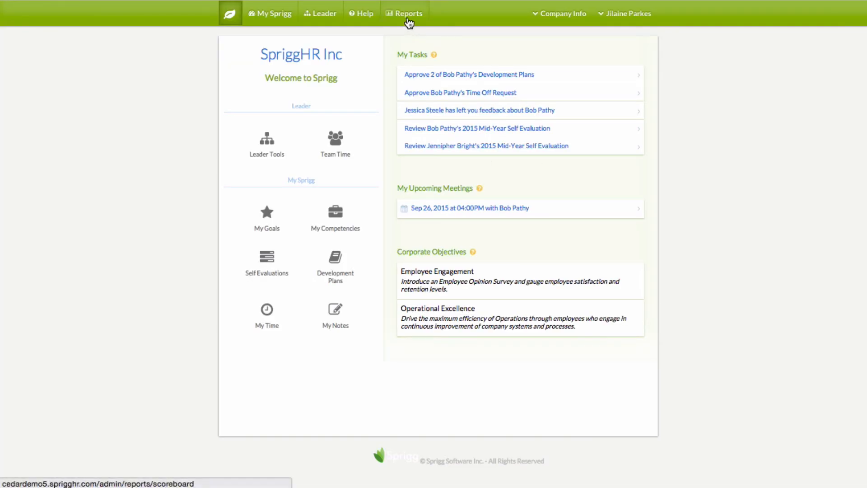
pyautogui.click(408, 15)
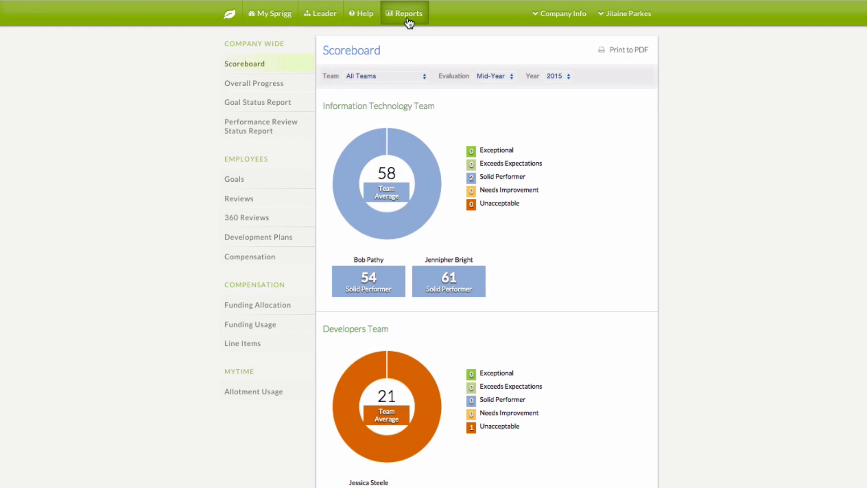
pyautogui.click(274, 88)
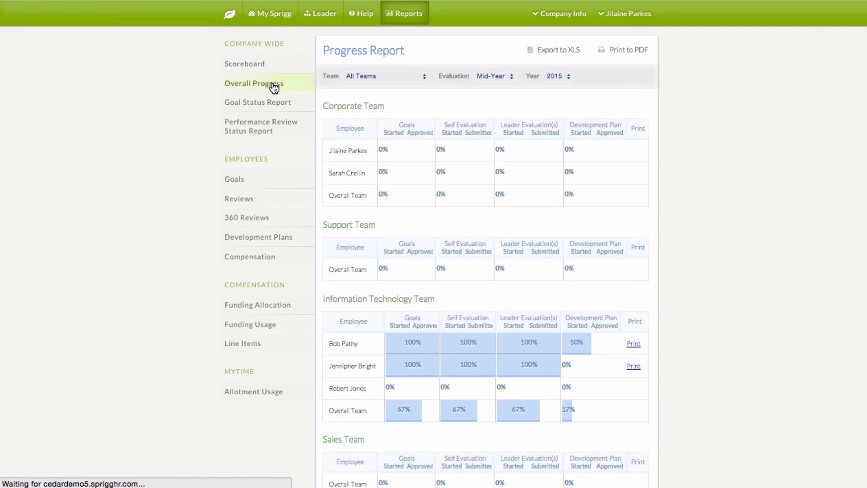
pyautogui.scroll(-1, 451, 225)
pyautogui.scroll(-3, 456, 267)
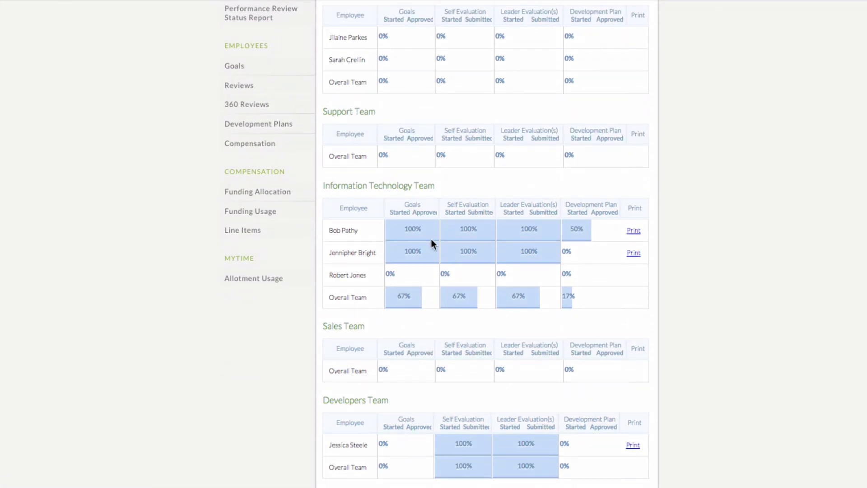
pyautogui.scroll(3, 431, 240)
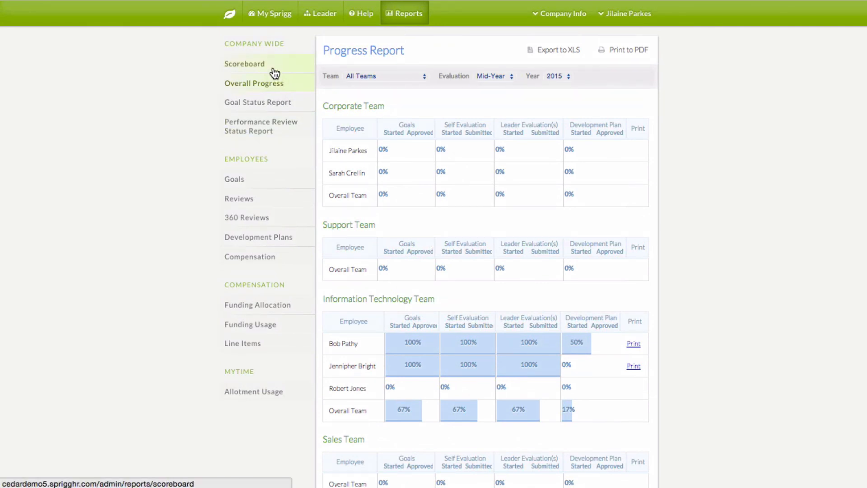
pyautogui.click(269, 69)
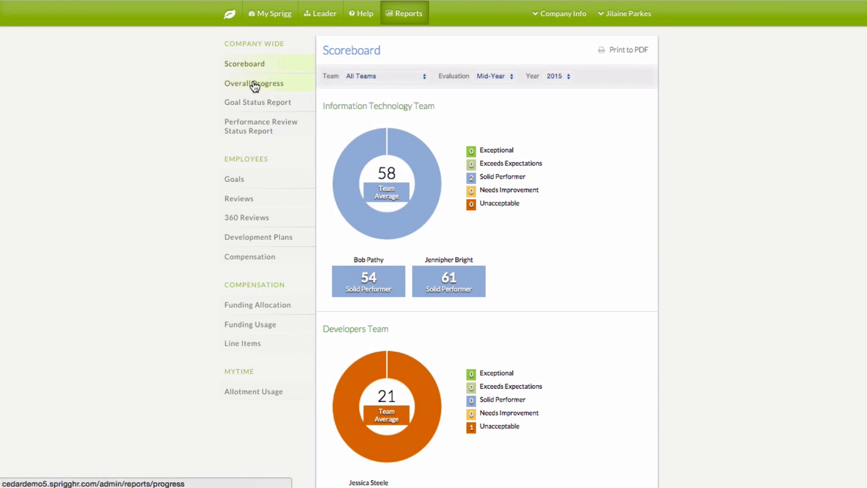
pyautogui.click(254, 102)
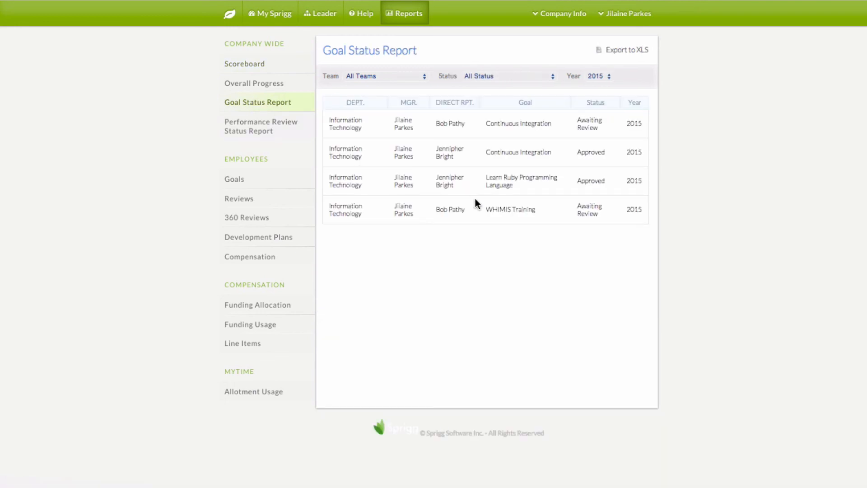
pyautogui.click(251, 130)
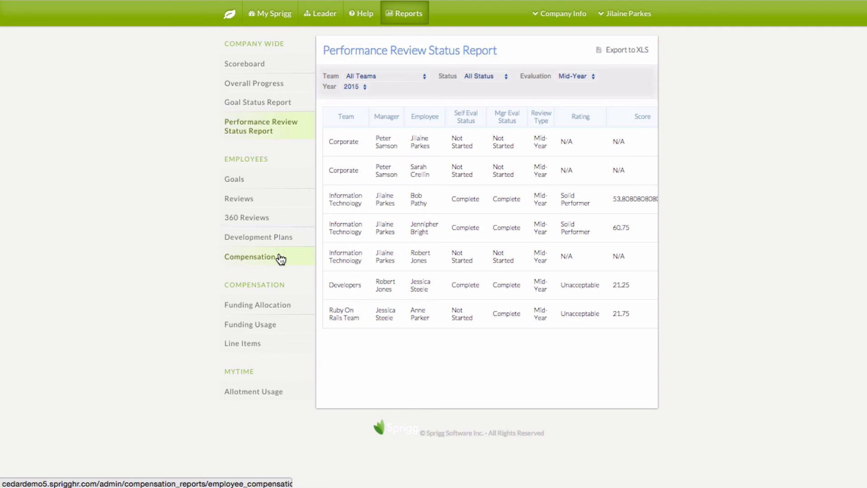
pyautogui.click(228, 20)
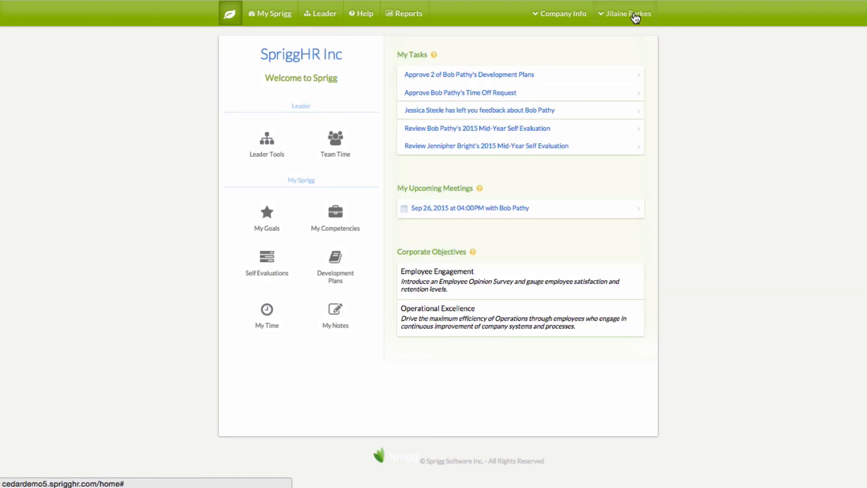
pyautogui.click(635, 16)
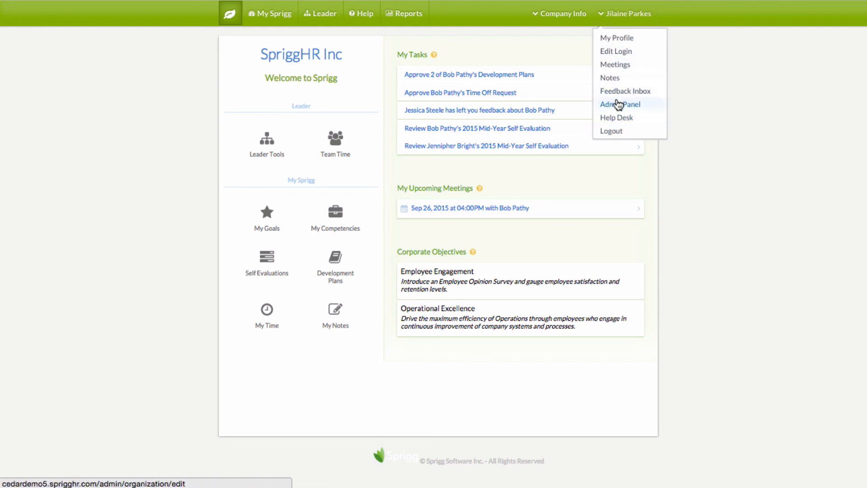
pyautogui.click(616, 104)
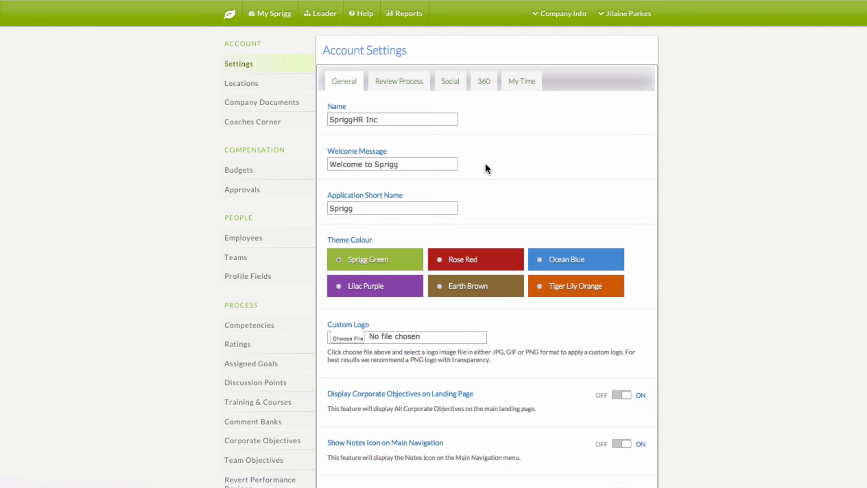
pyautogui.click(407, 89)
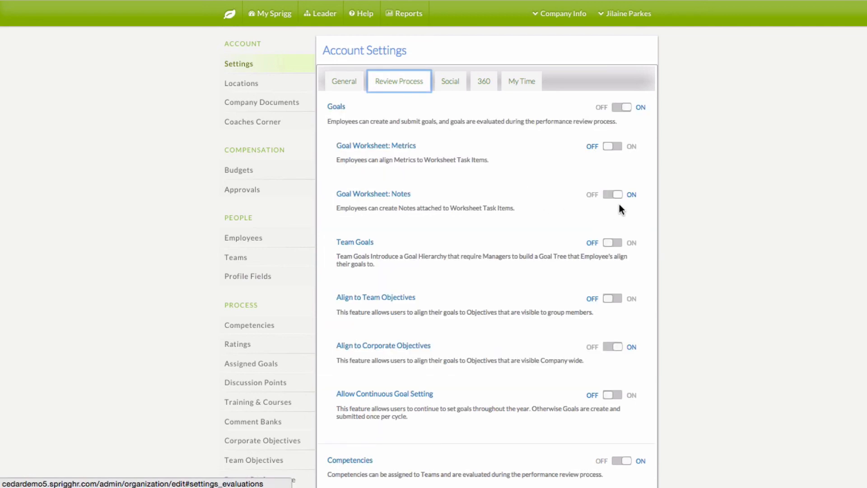
pyautogui.click(269, 110)
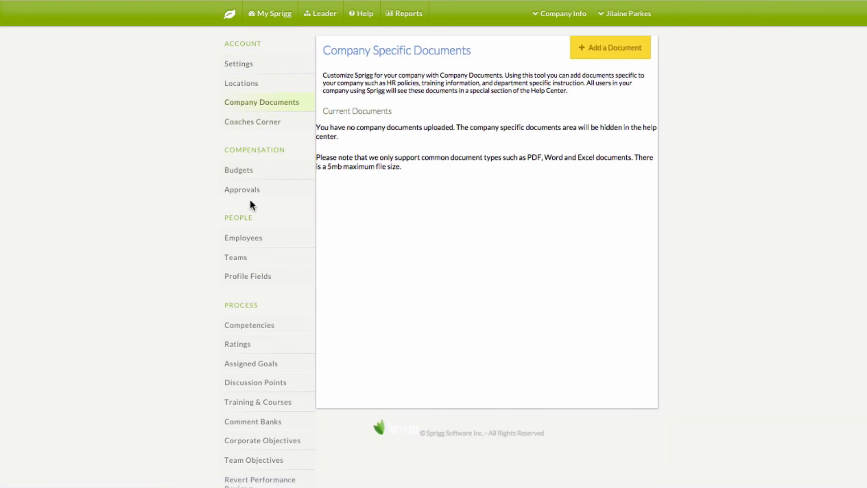
pyautogui.click(252, 122)
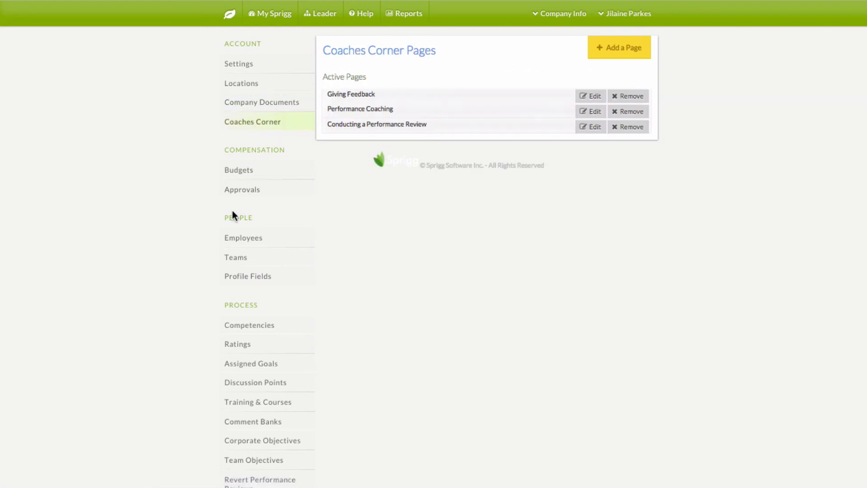
pyautogui.scroll(-3, 251, 185)
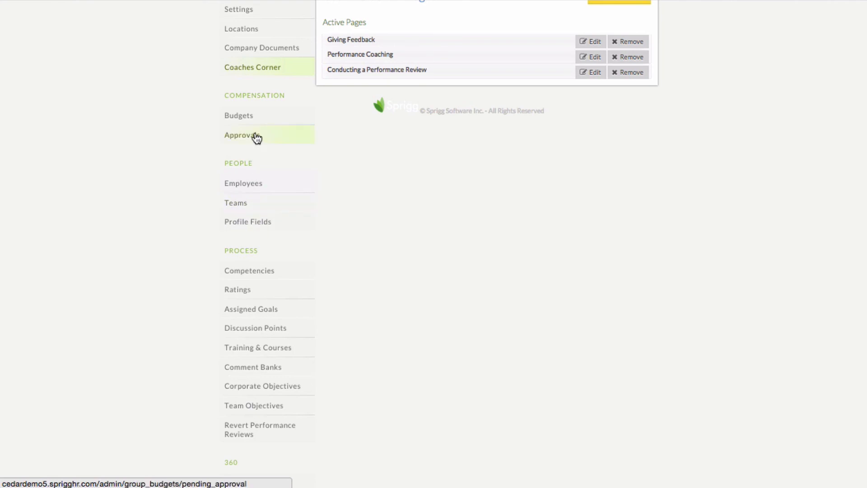
pyautogui.click(248, 272)
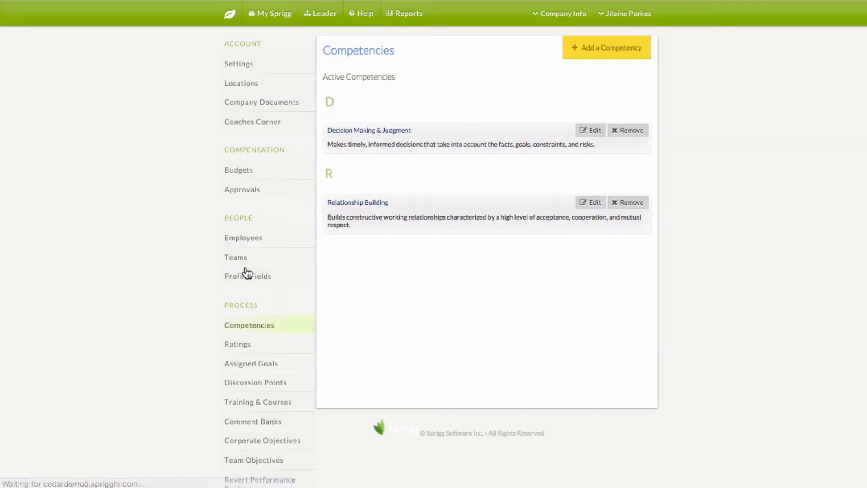
pyautogui.click(237, 344)
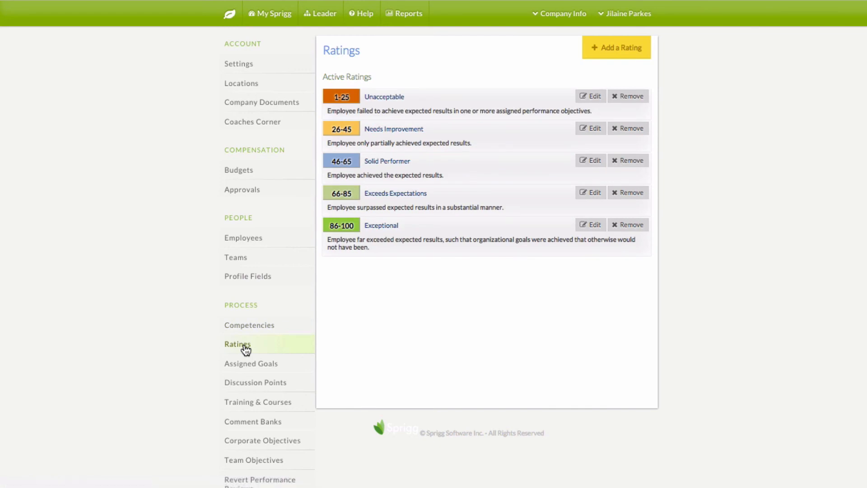
pyautogui.scroll(-2, 246, 371)
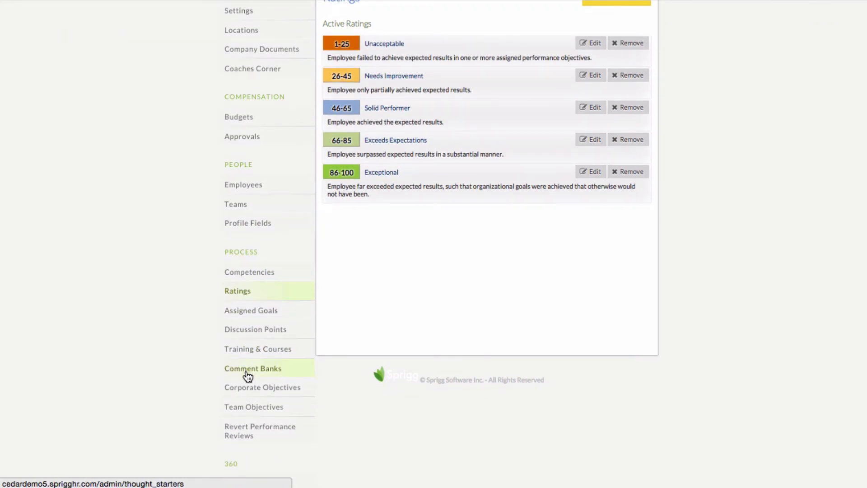
pyautogui.click(235, 209)
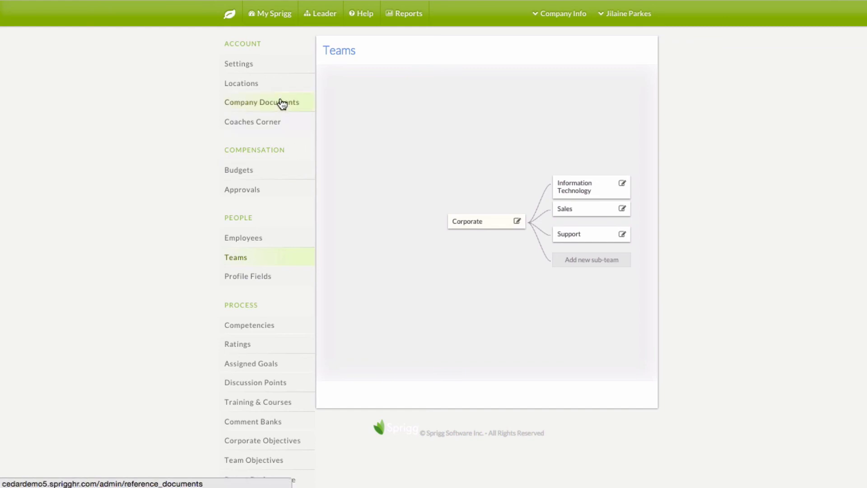
pyautogui.click(231, 23)
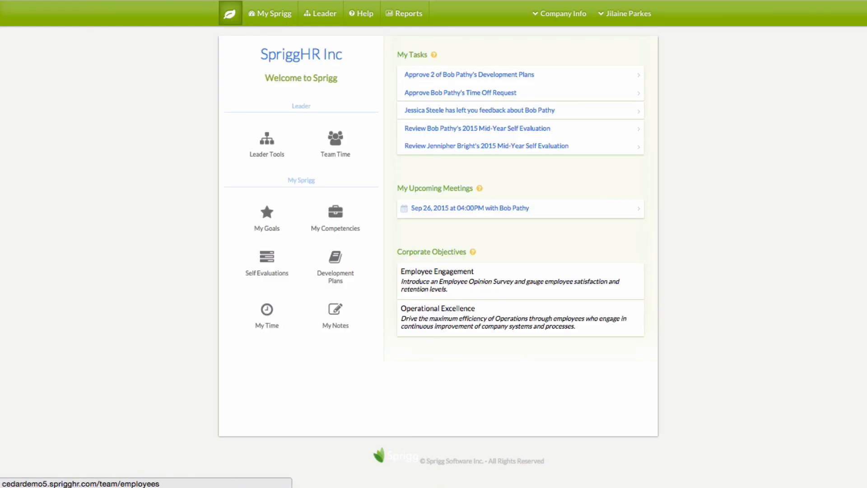